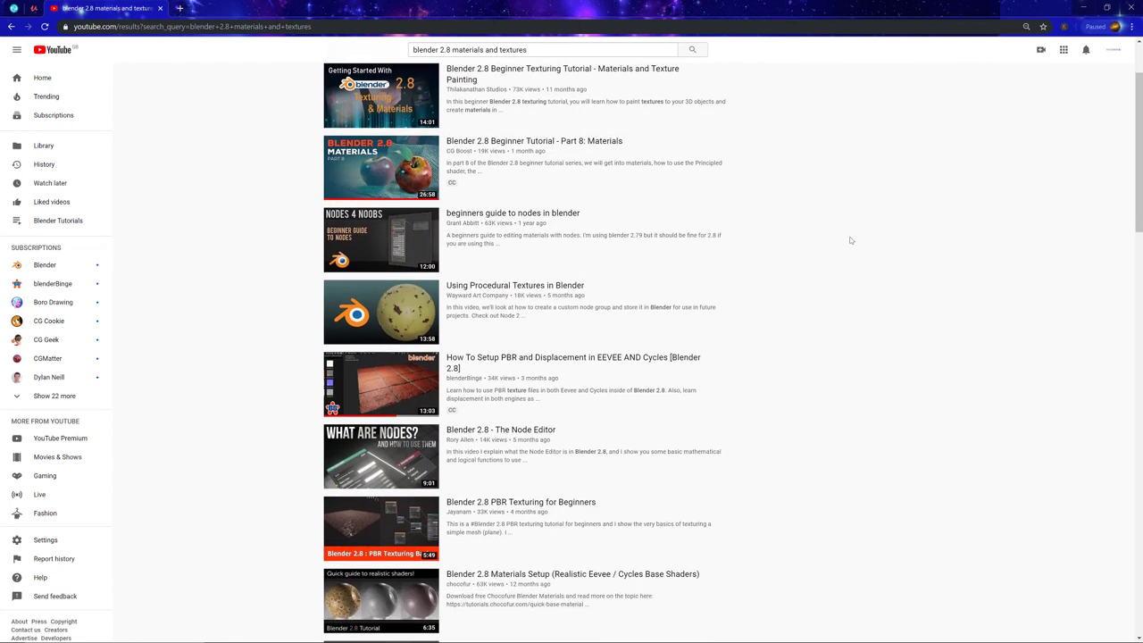
scroll(850, 240, down, 1)
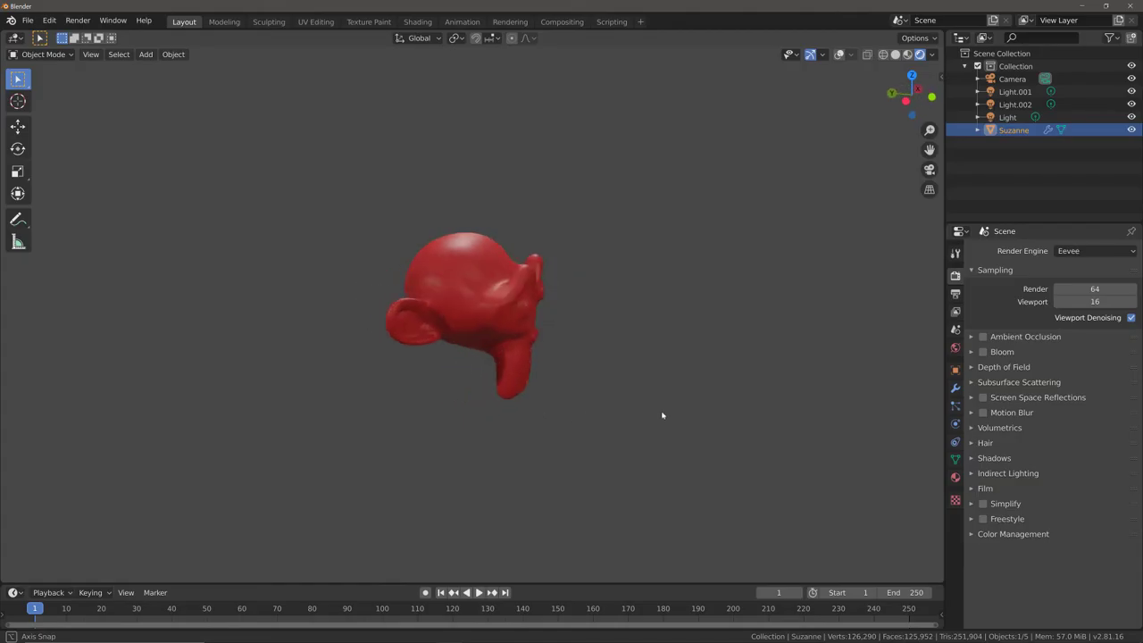
middle_drag(706, 415, 116, 414)
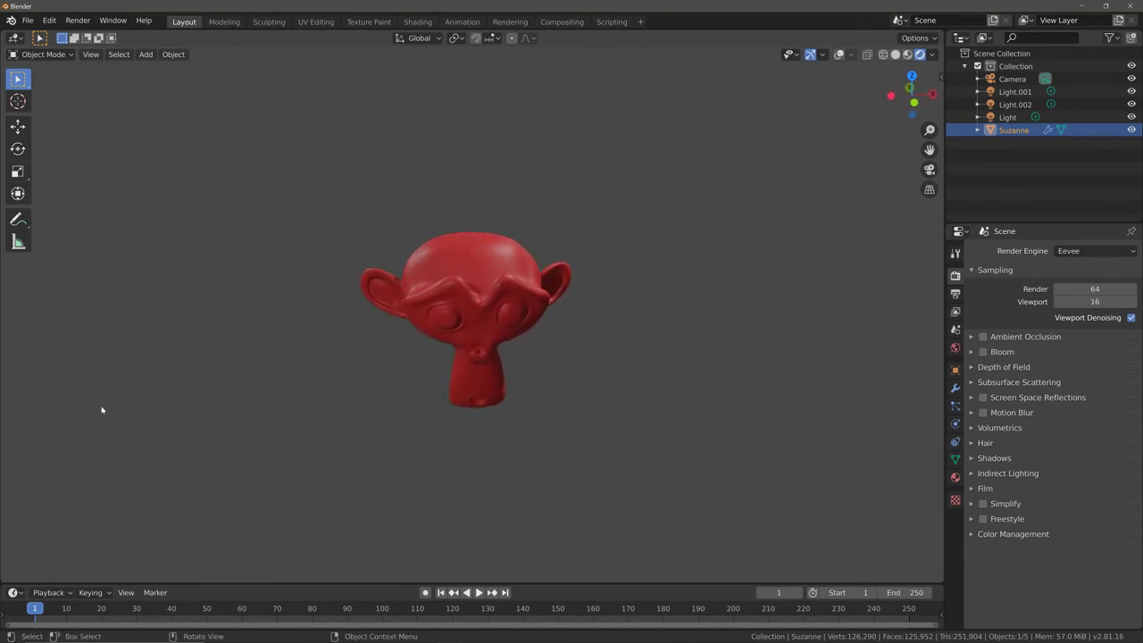
- Sculpt a curved smile and two small eye marks into the sphere with the Draw Sharp brush
mouse_move(351, 417)
mouse_down()
mouse_move(459, 474)
mouse_move(561, 412)
mouse_move(563, 398)
mouse_up()
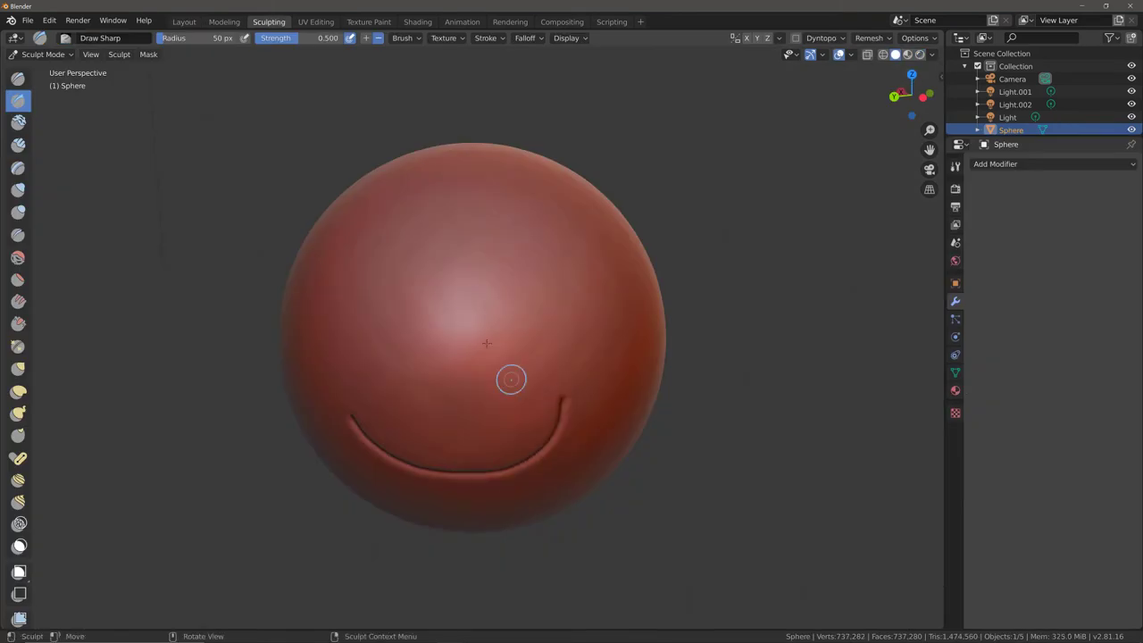
mouse_move(518, 242)
mouse_down()
mouse_move(518, 272)
mouse_move(563, 252)
mouse_move(518, 243)
mouse_up()
mouse_move(381, 283)
mouse_down()
mouse_move(415, 254)
mouse_move(397, 235)
mouse_move(368, 233)
mouse_move(355, 243)
mouse_move(376, 288)
mouse_up()
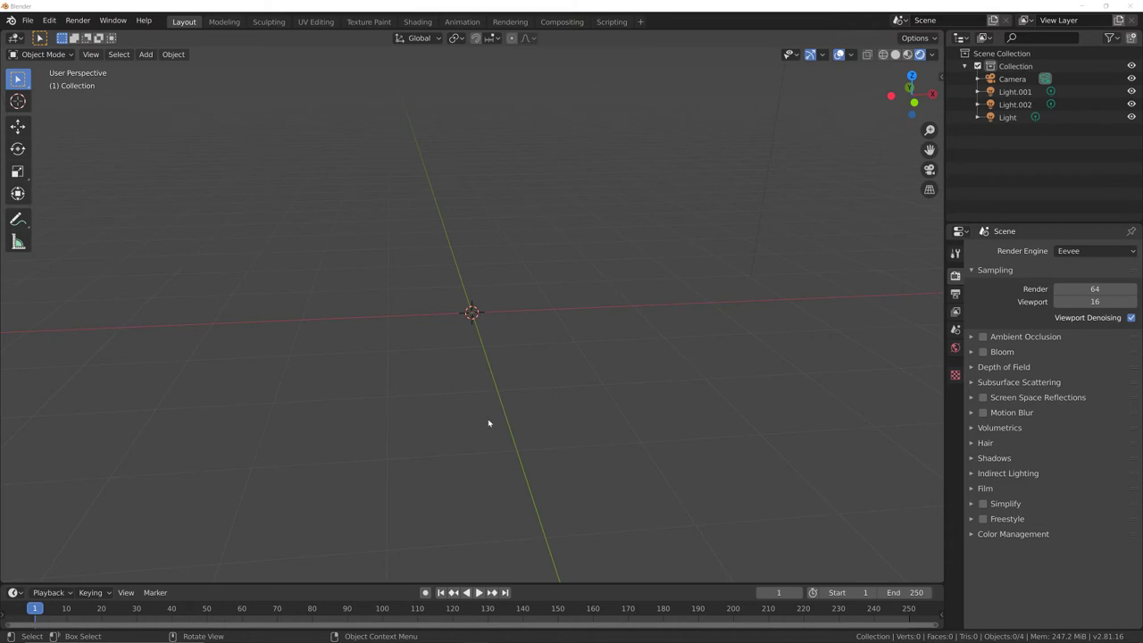
- Add a plane mesh at the origin and scale it by a factor of 10 as a floor
key(shift+a)
mouse_move(506, 401)
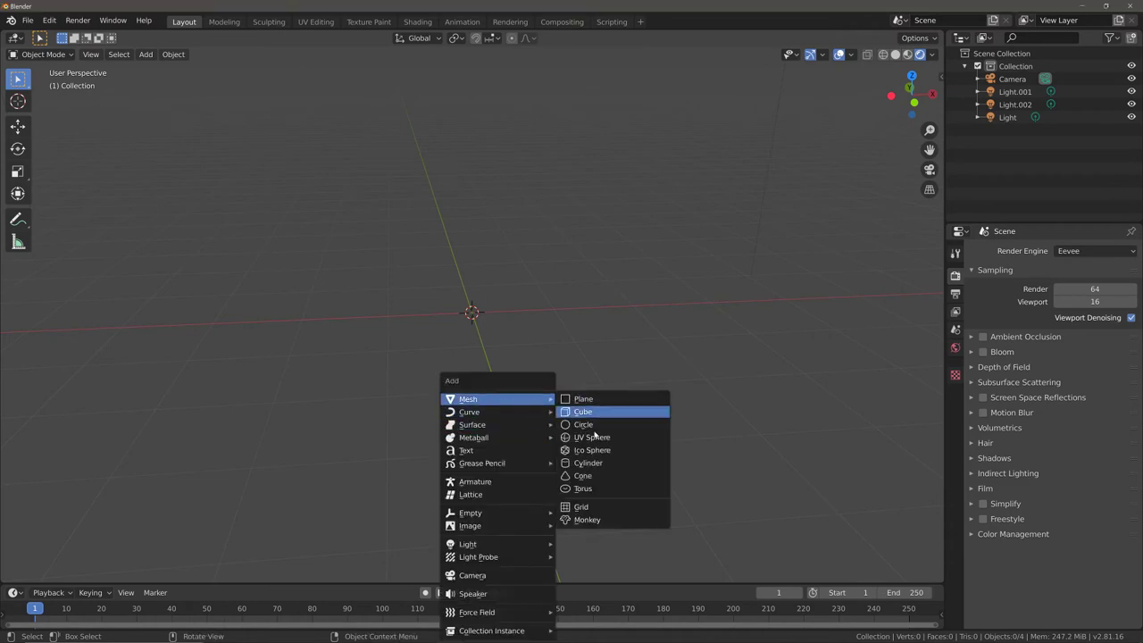
click(604, 403)
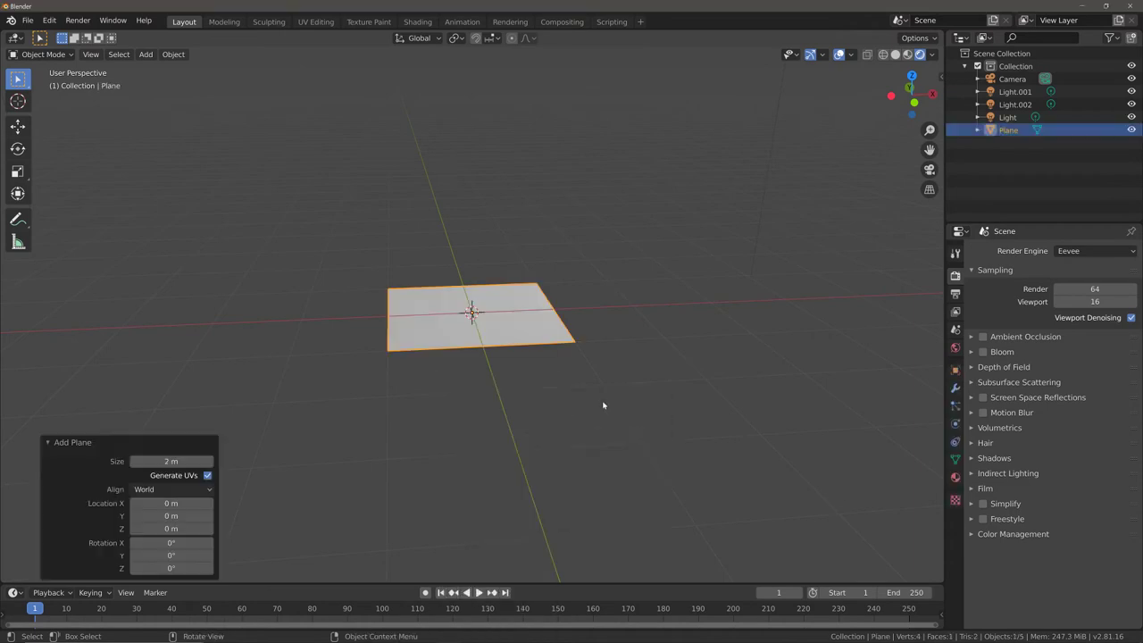
text(s10)
key(Return)
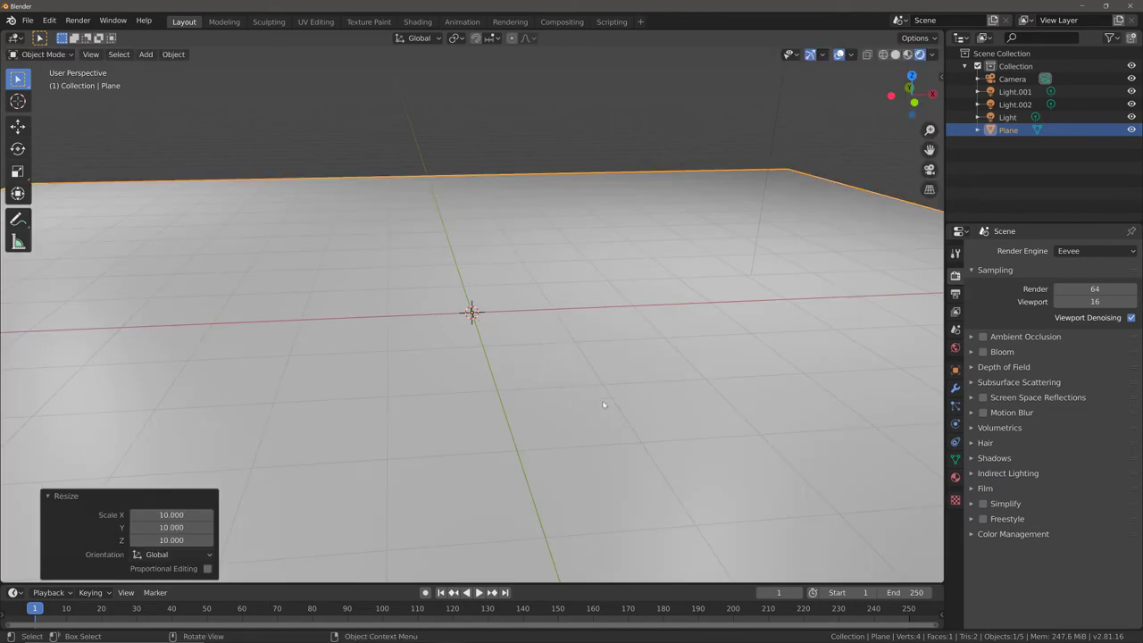
- Add a torus mesh at the origin and smooth it with a level 3 subdivision modifier
key(shift+a)
mouse_move(603, 401)
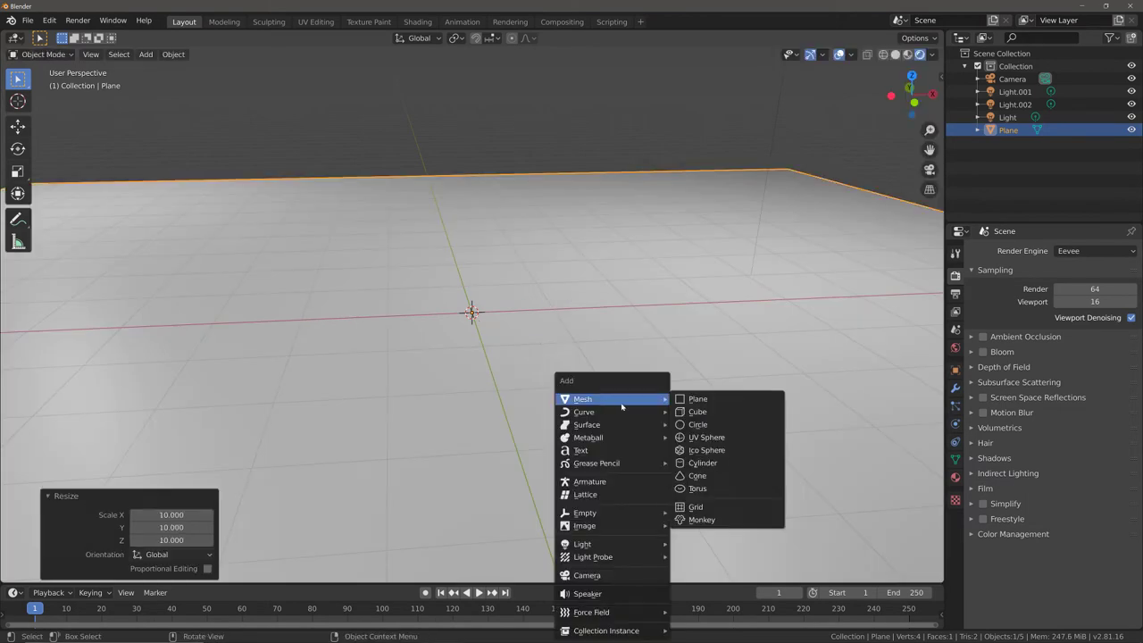
click(702, 489)
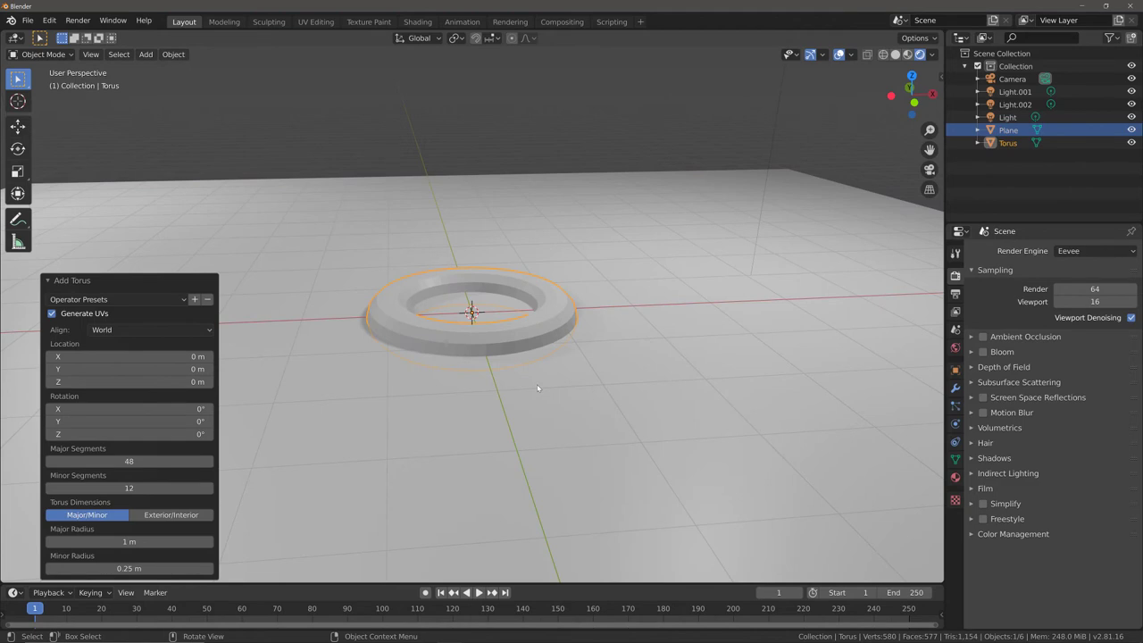
key(ctrl+3)
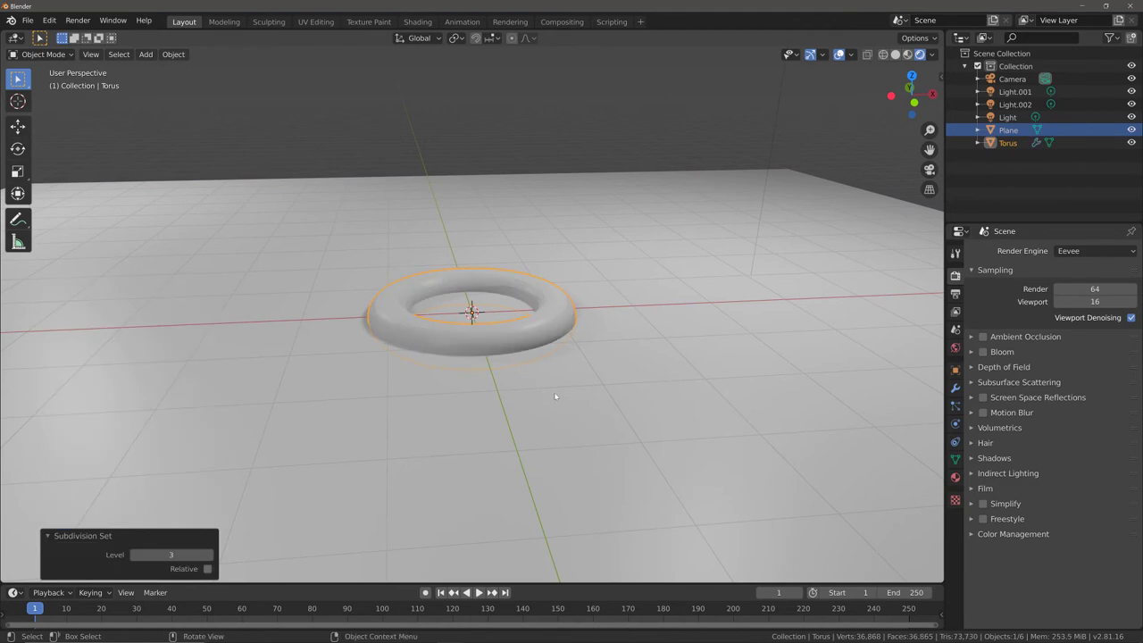
- Move the torus up about 0.33 m along the Z axis, above the plane
key(g)
key(z)
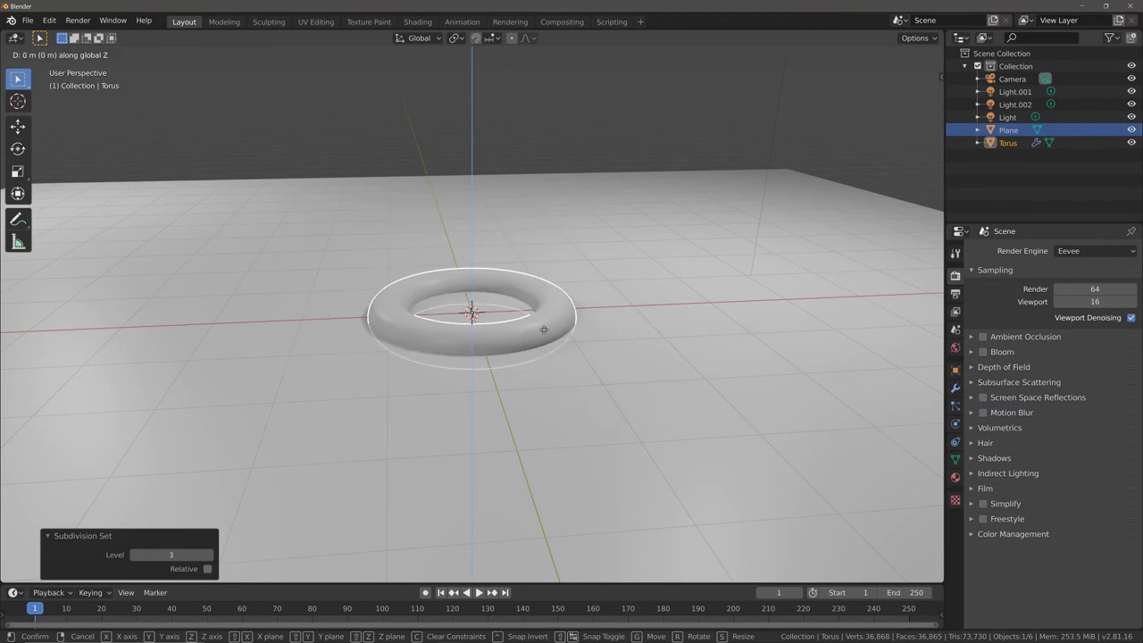
click(554, 394)
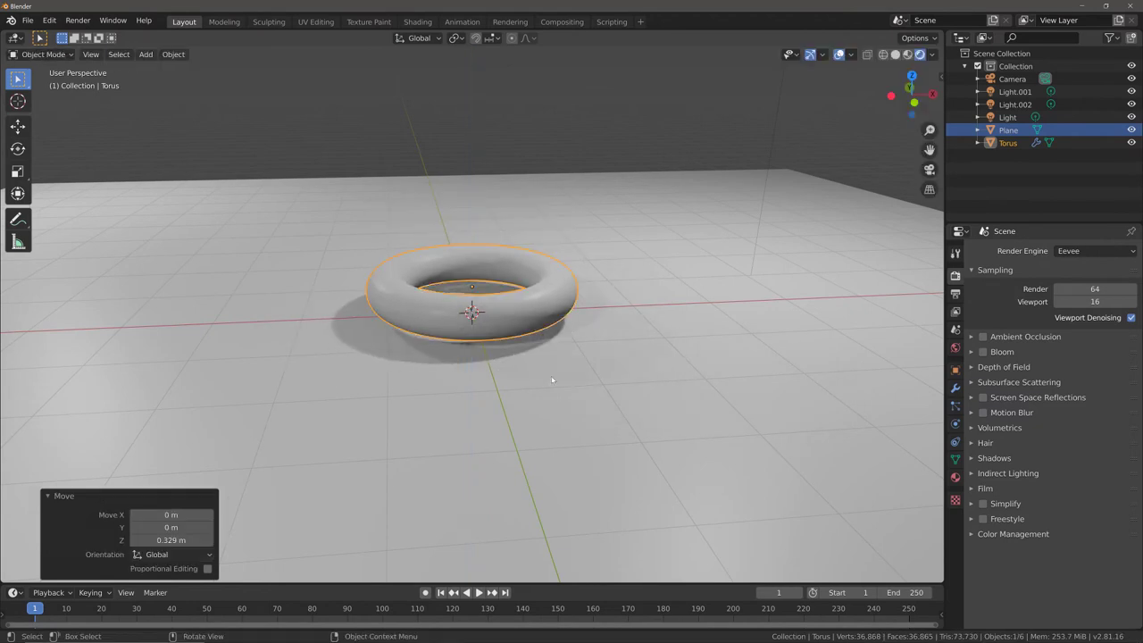
key(shift+a)
mouse_move(625, 301)
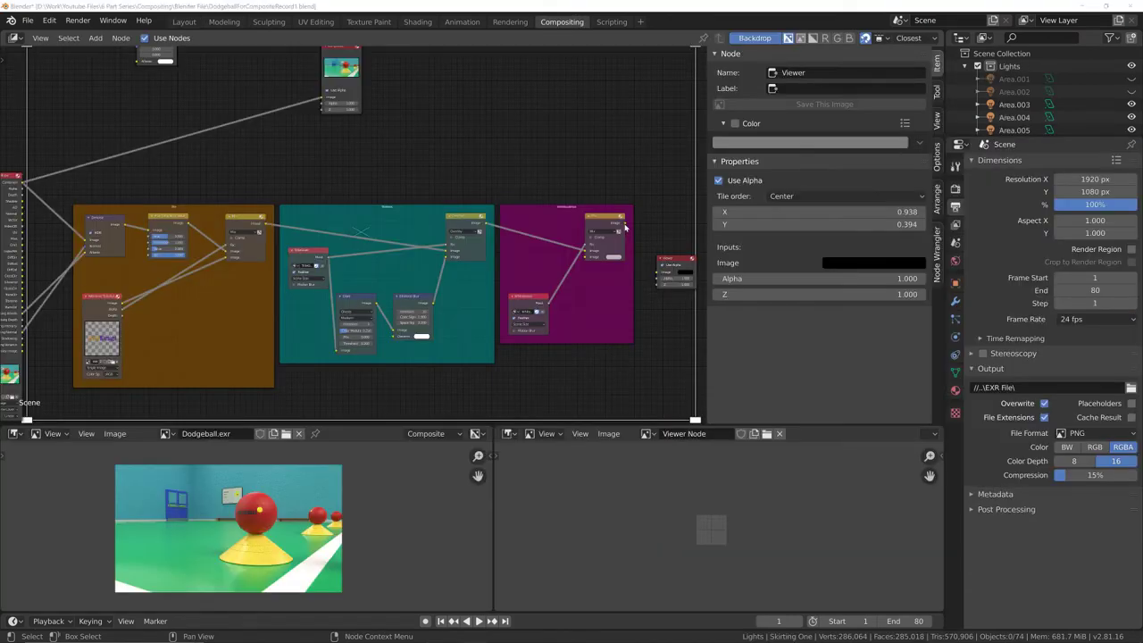
- Link the final Mix node's image output to the Viewer, and in the simple setup link the Render Layers image to the Viewer
drag(625, 226, 659, 272)
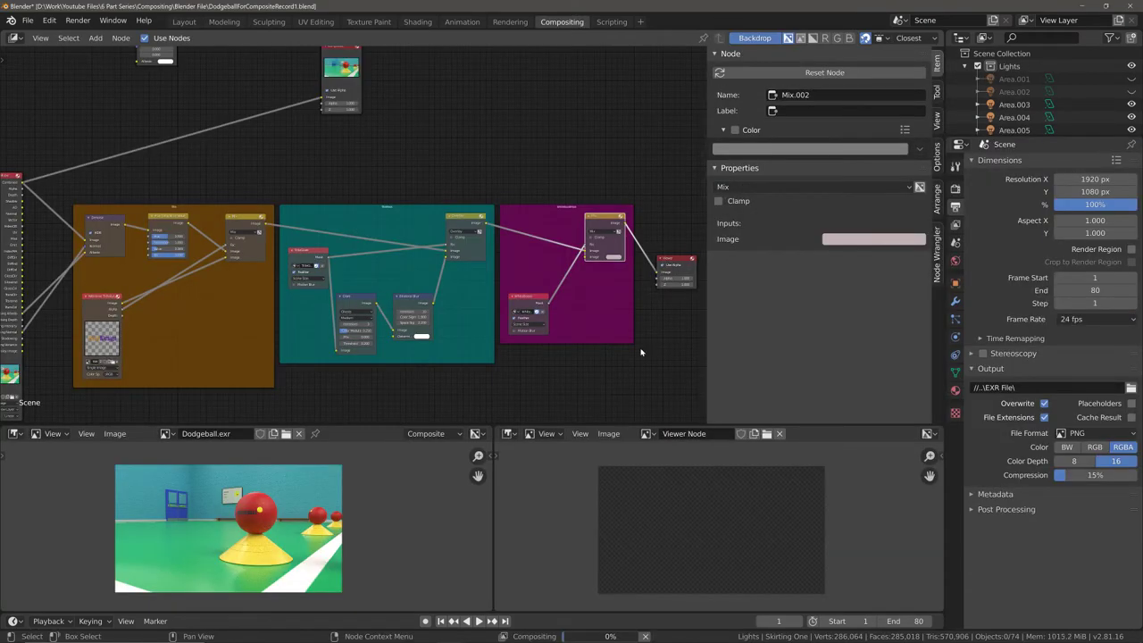
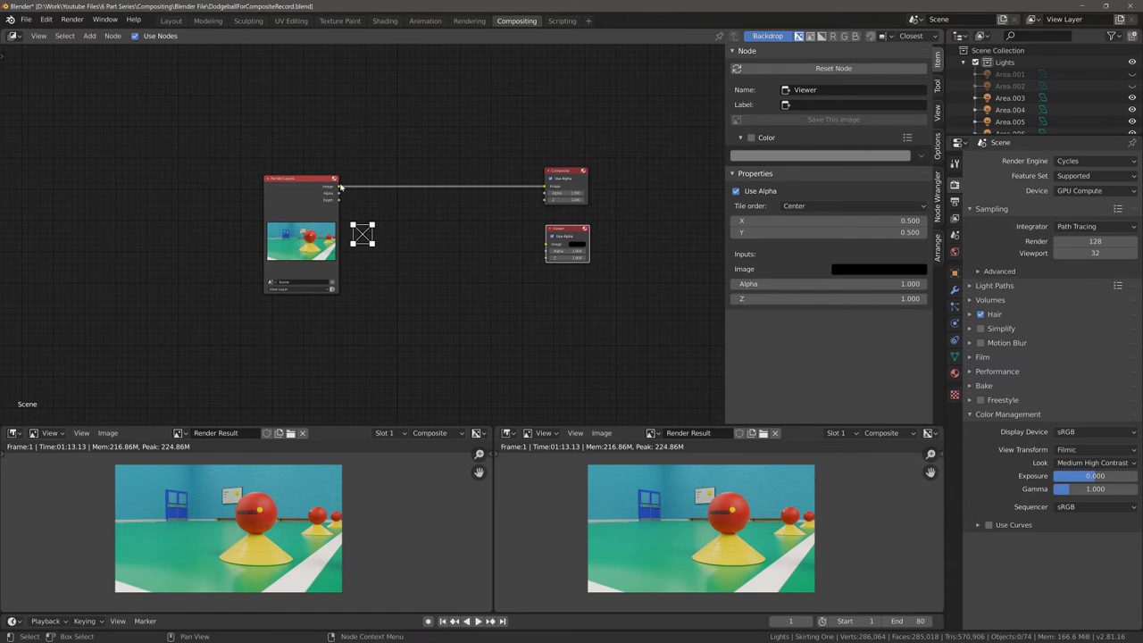
drag(341, 187, 546, 250)
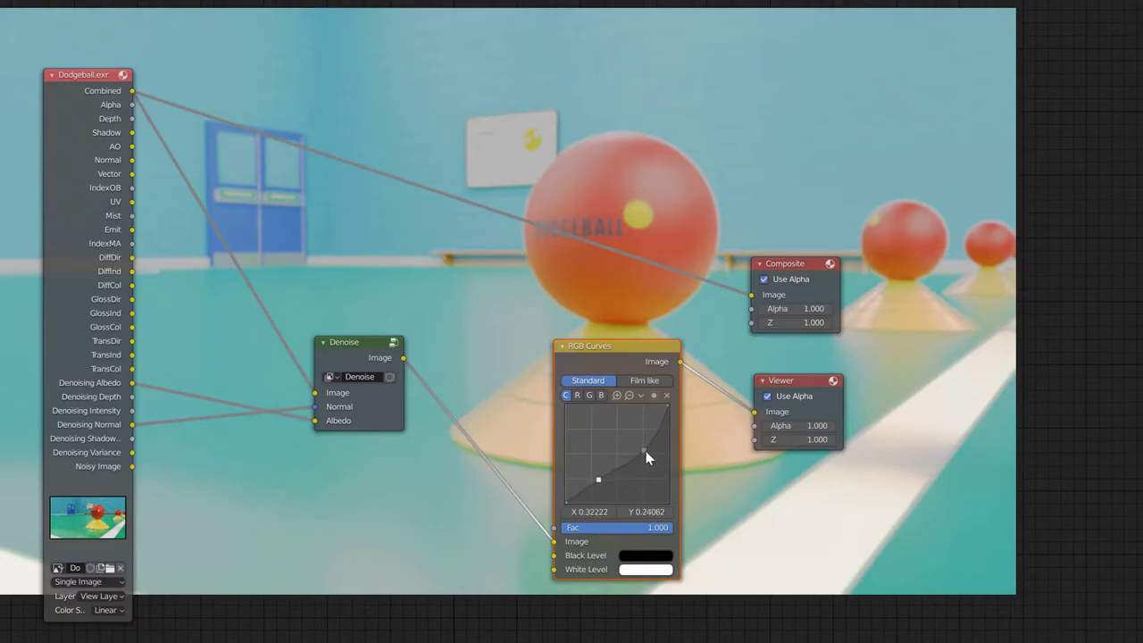
- Move the lower control point of the RGB Curves node up along the curve and adjust the Lens Distortion node's Distort value
drag(598, 480, 616, 468)
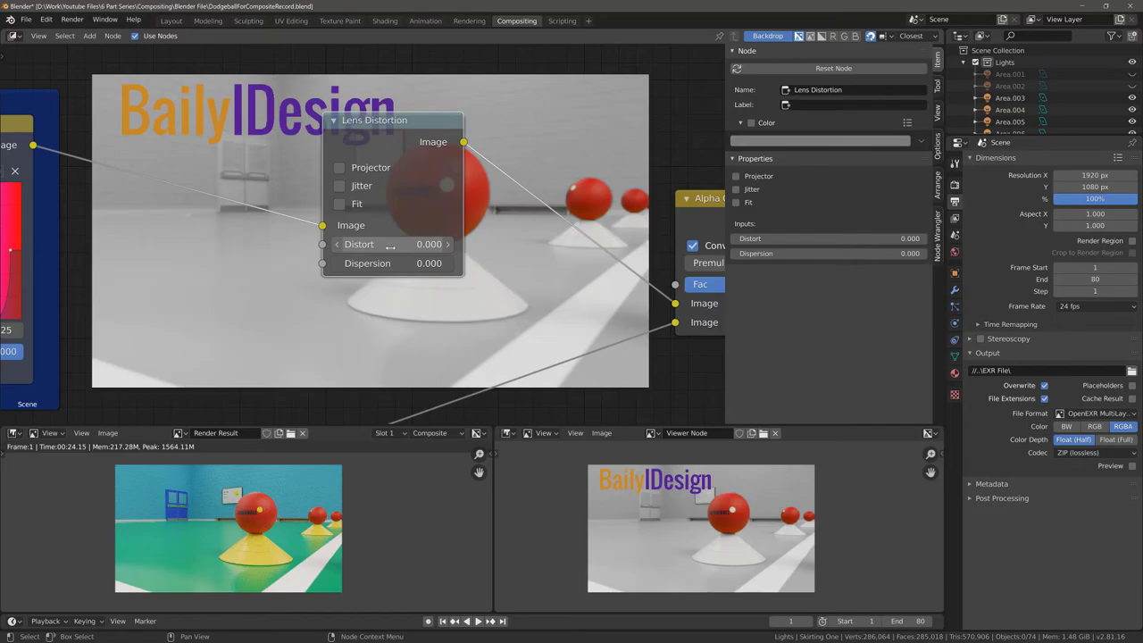
mouse_move(429, 244)
mouse_down()
mouse_move(442, 244)
mouse_move(429, 244)
mouse_up()
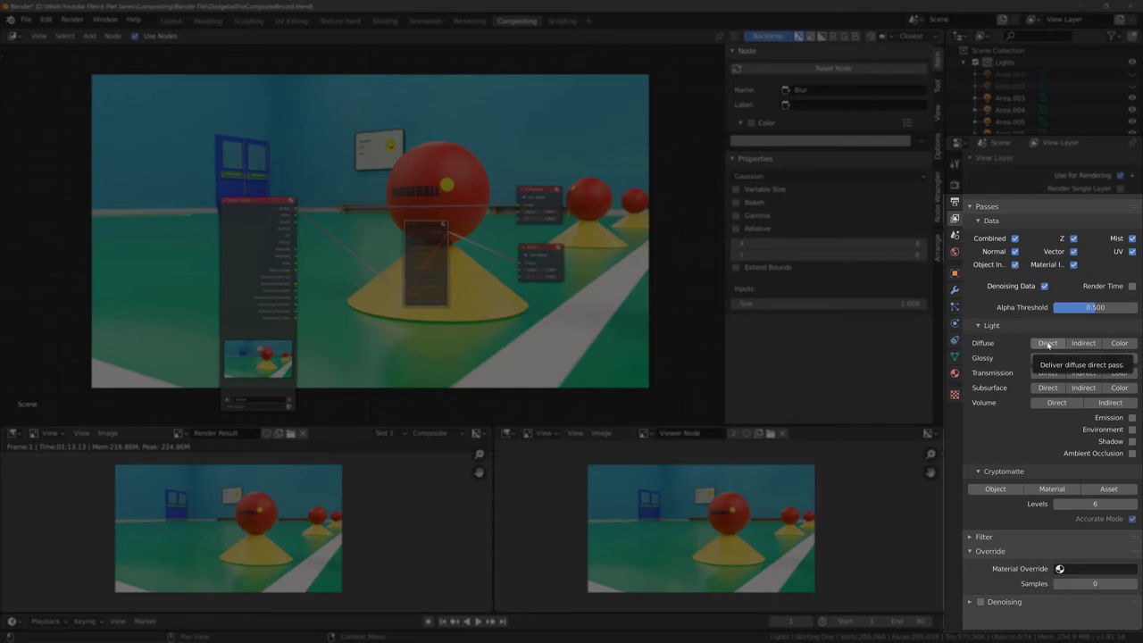
- Enable the Direct, Indirect and Color render passes for Diffuse, Glossy and Transmission light
click(1049, 345)
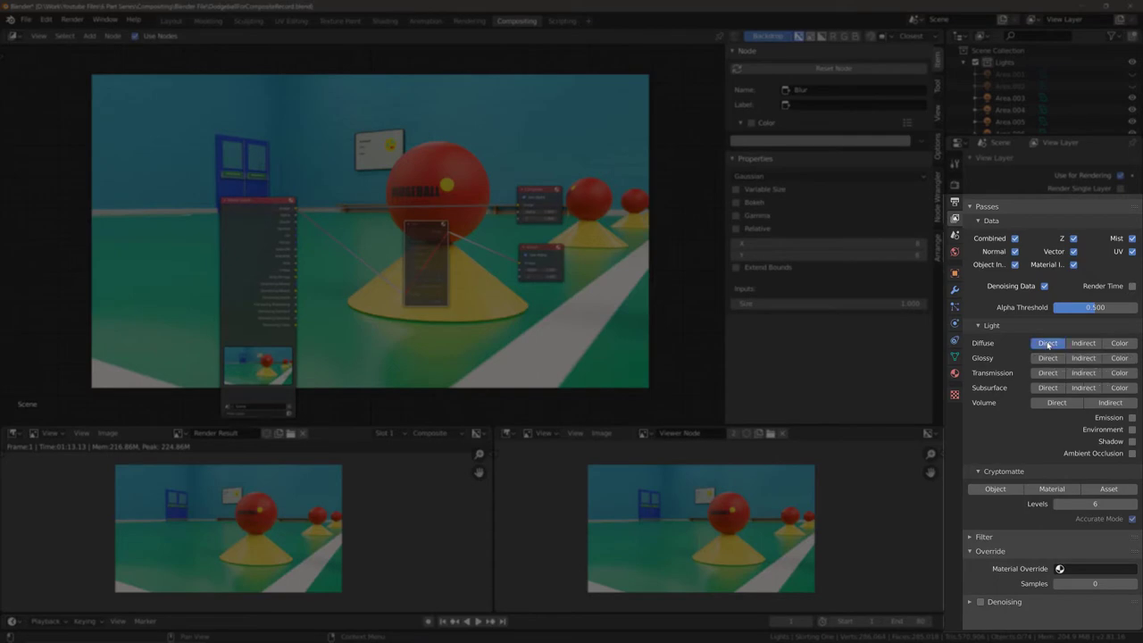
click(1082, 343)
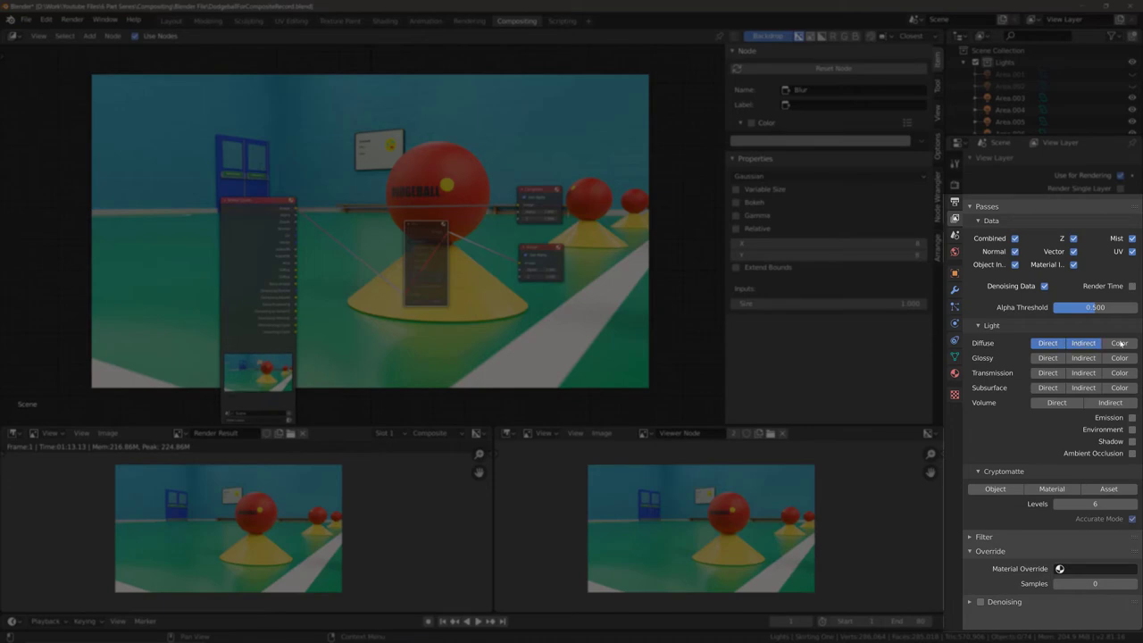
click(1119, 343)
click(1120, 358)
click(1083, 357)
click(1047, 357)
click(1047, 373)
click(1076, 373)
click(1120, 372)
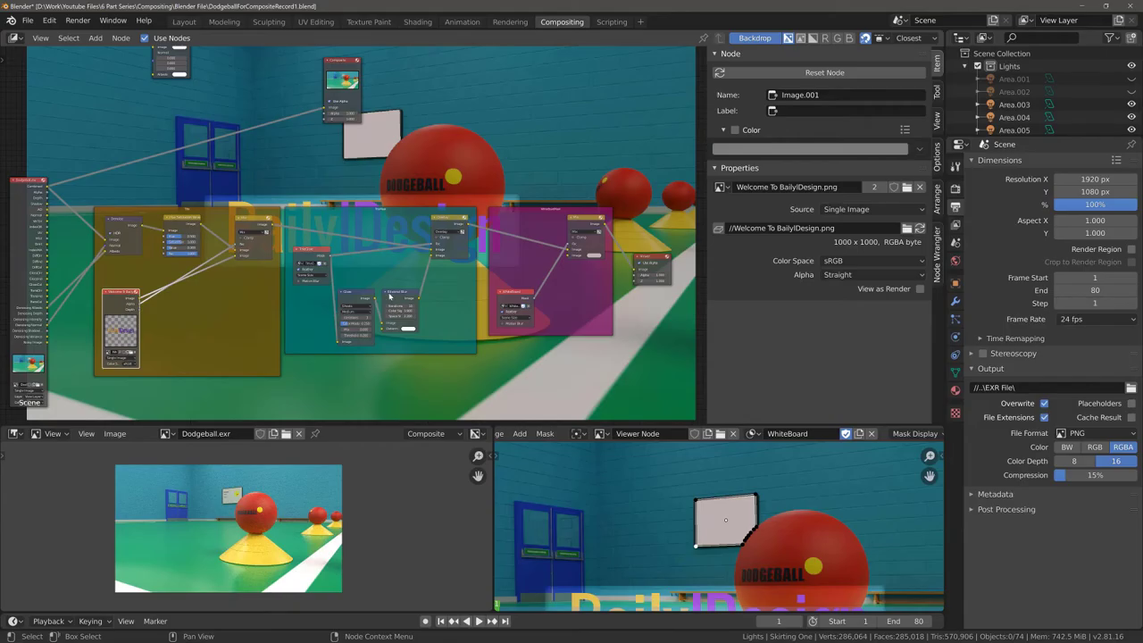
drag(389, 296, 398, 297)
drag(452, 223, 457, 215)
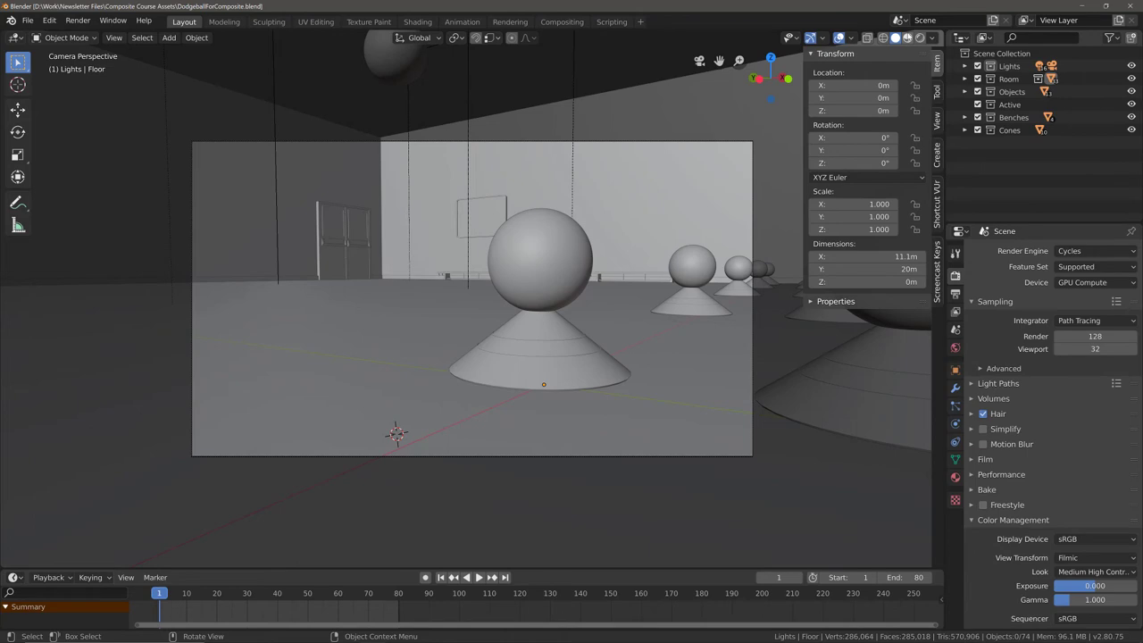
- Preview the dodgeball scene in Look Dev shading, check the shading options, and switch the viewport to Rendered shading
click(908, 38)
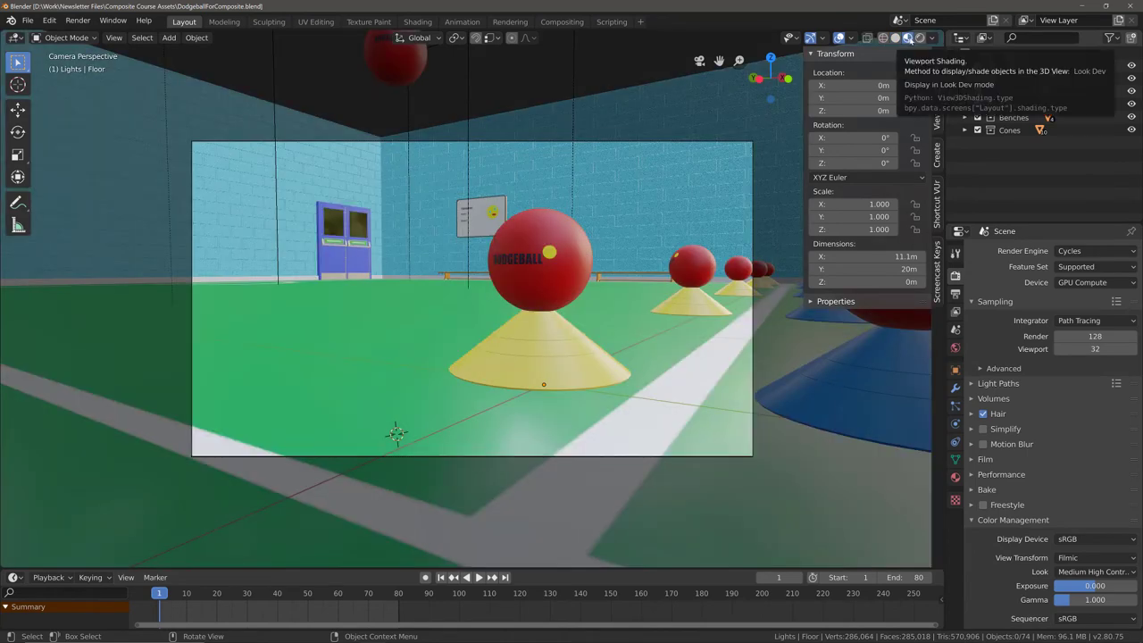
click(932, 38)
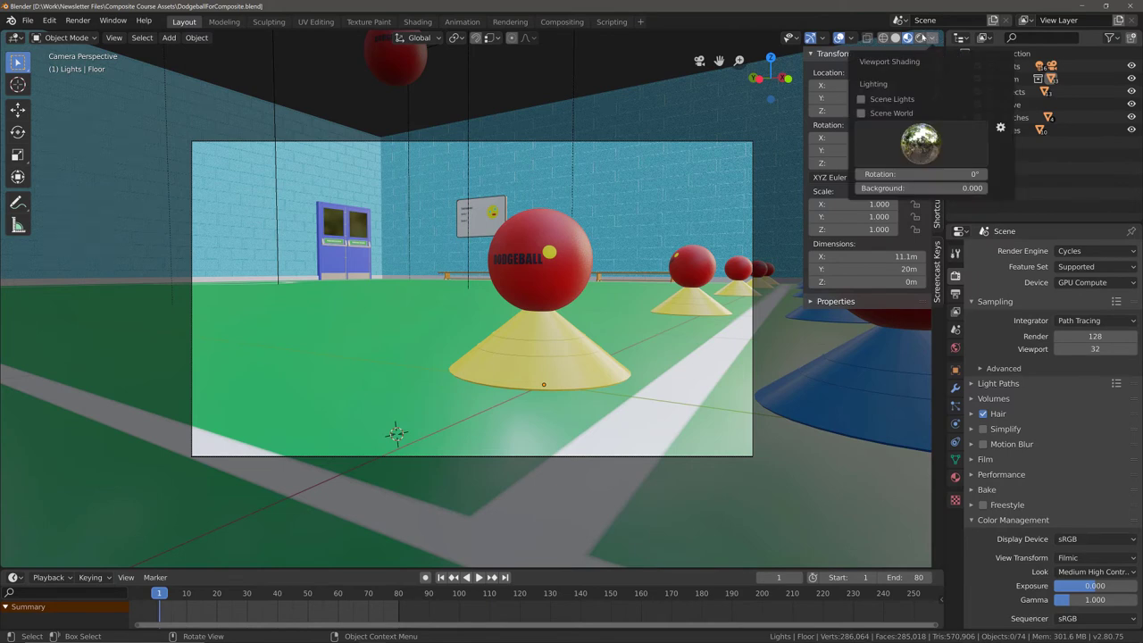
click(921, 38)
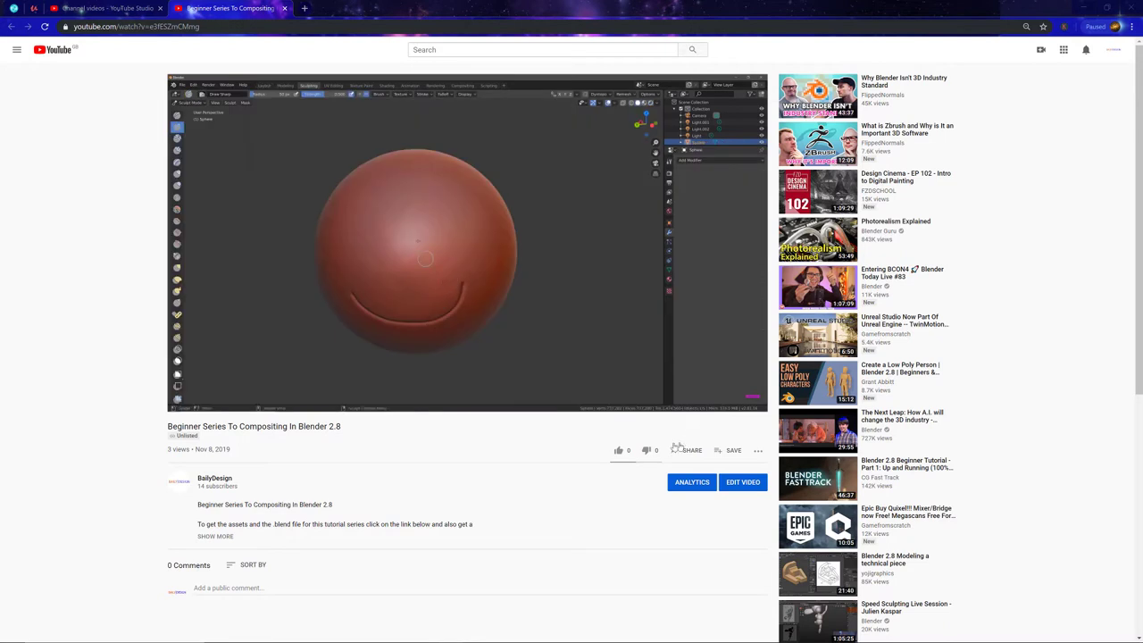
- Switch to YouTube and expand the description of the compositing series video
click(227, 537)
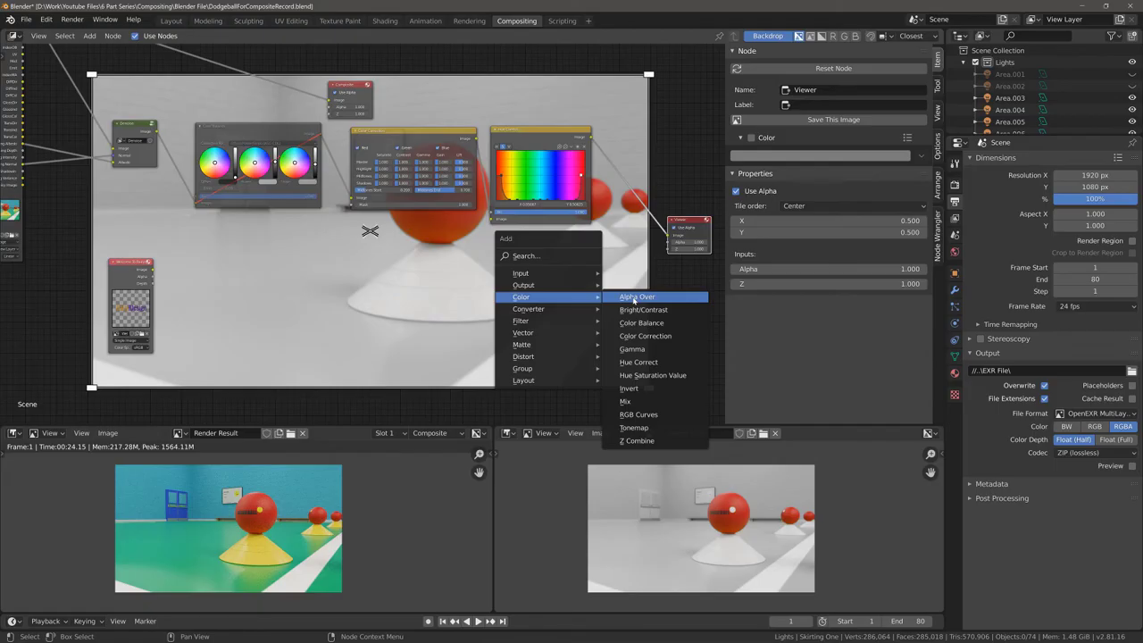
- Add an Alpha Over node and place it on the link between the Hue Correct and Viewer nodes
click(638, 295)
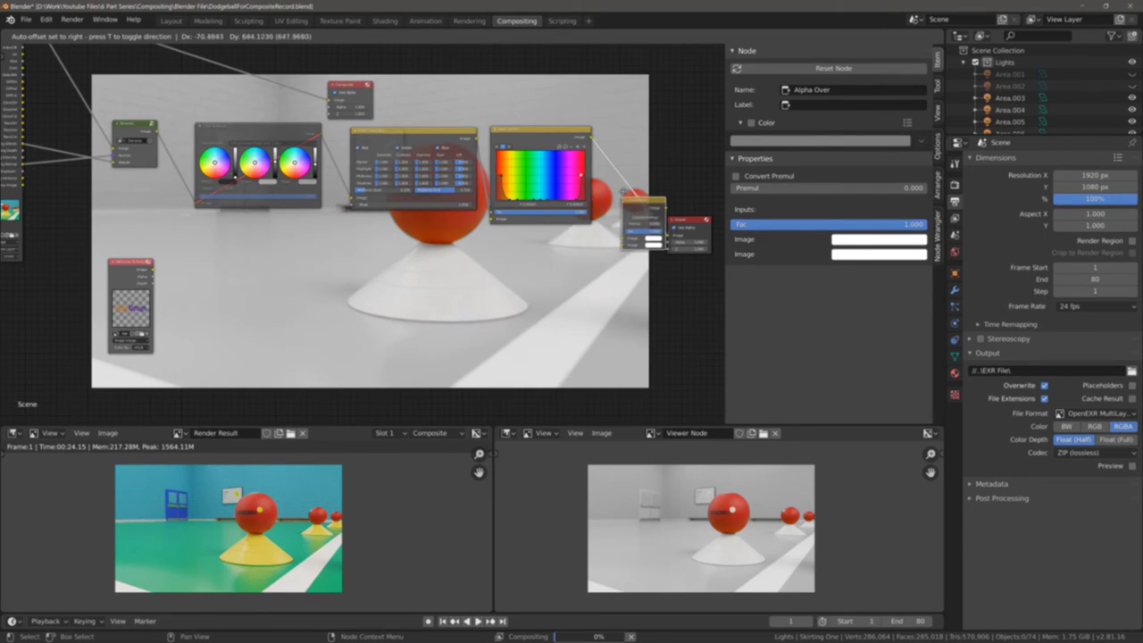
click(643, 259)
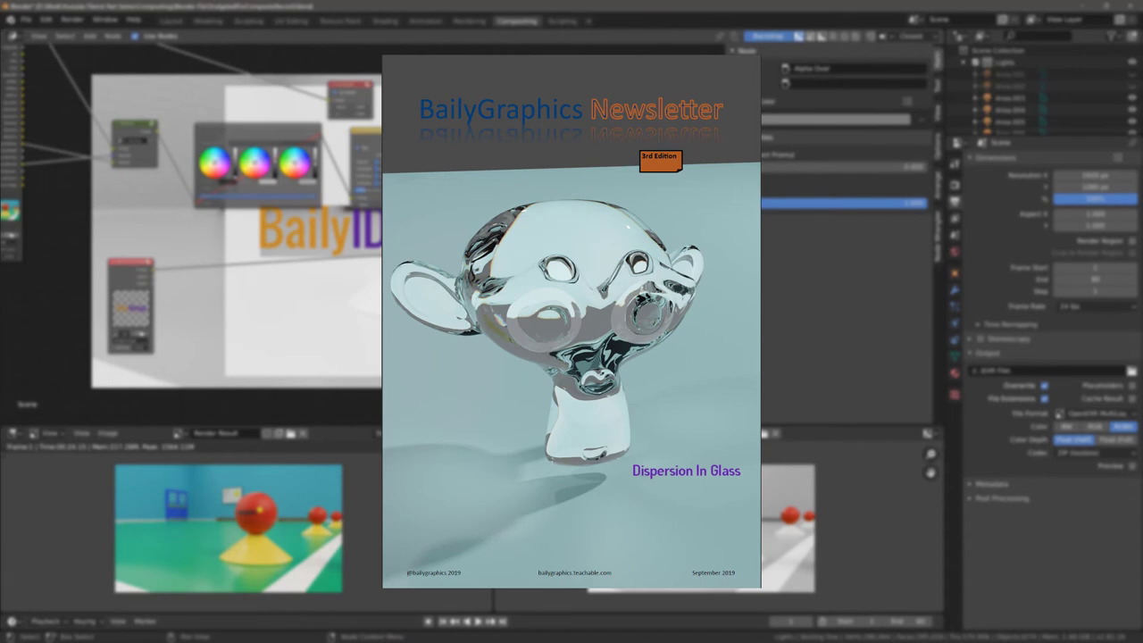
scroll(847, 143, up, 1)
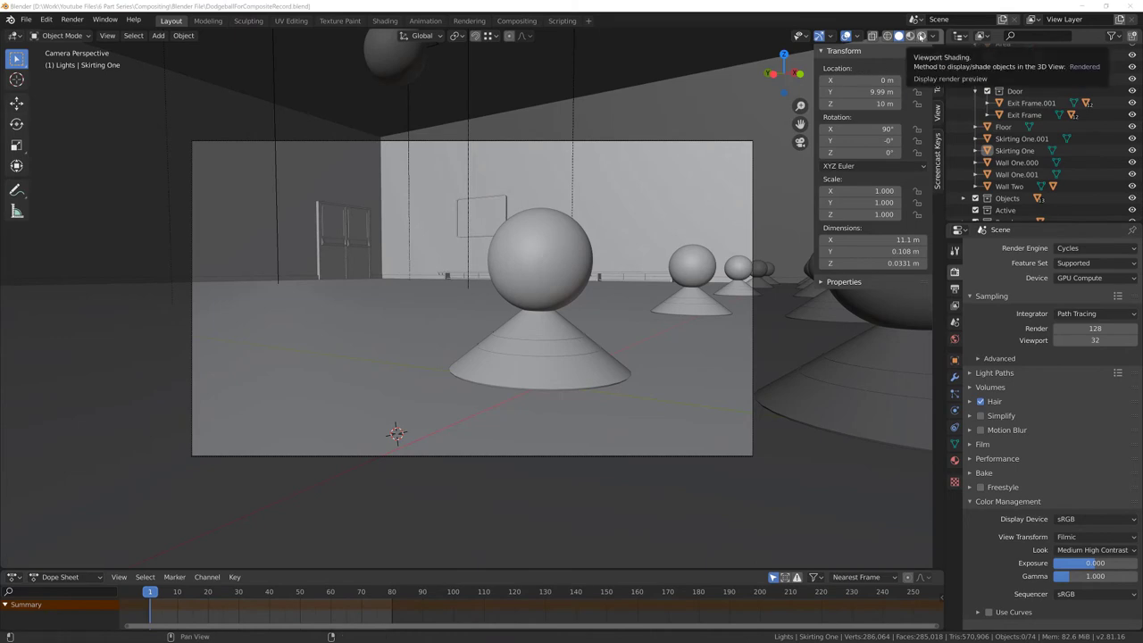
- Show the camera view in Rendered shading, render the current frame as an image, and close the render window
click(922, 36)
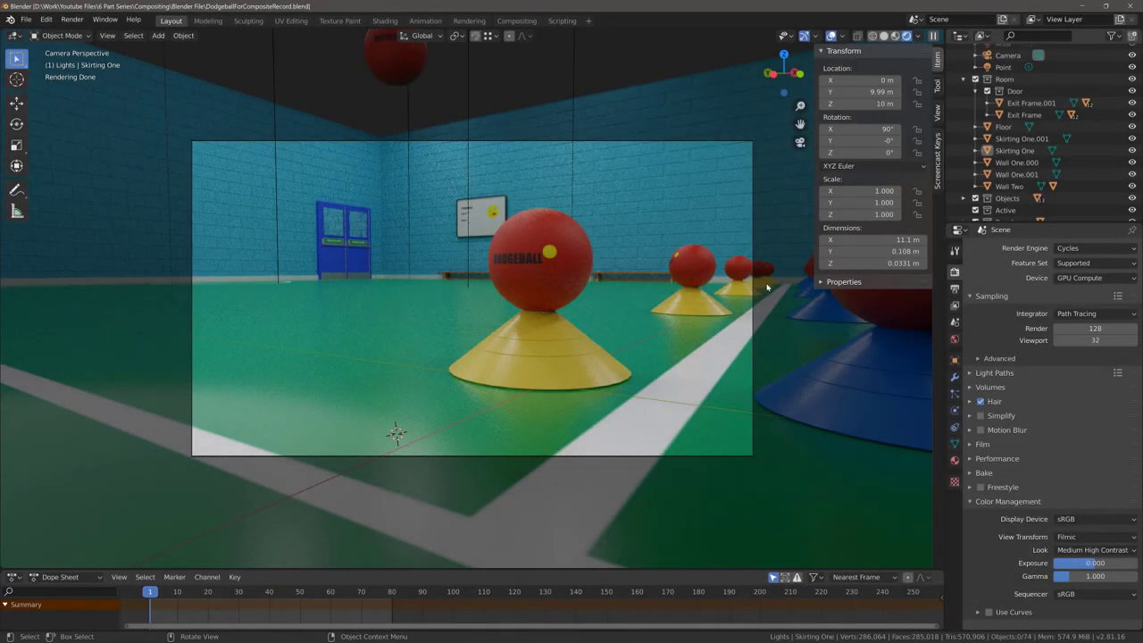
click(72, 20)
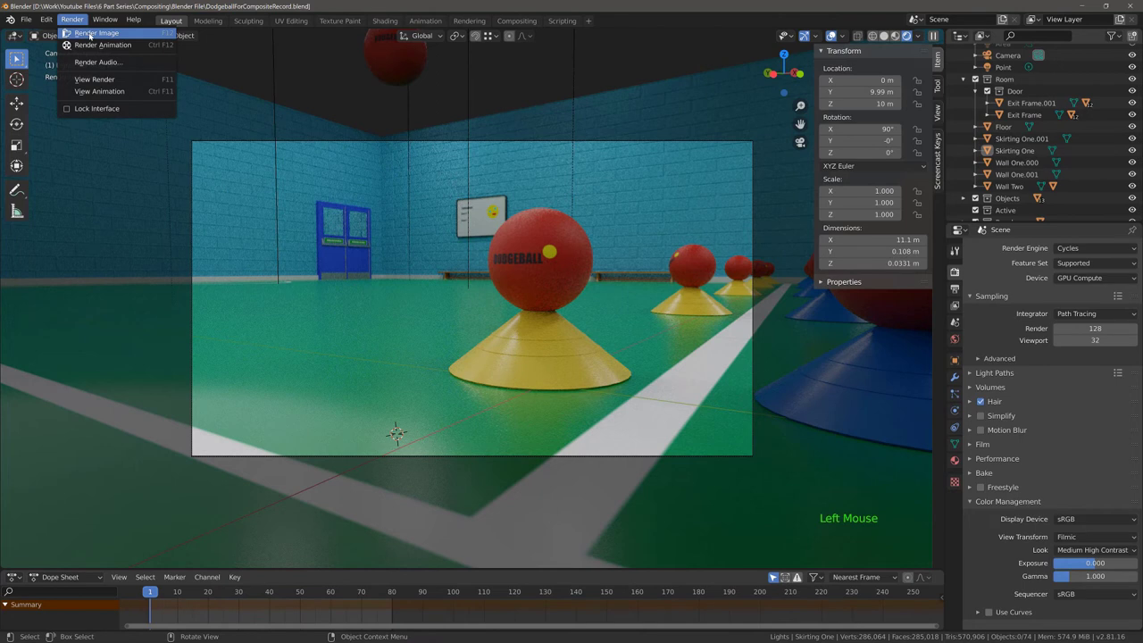
click(91, 34)
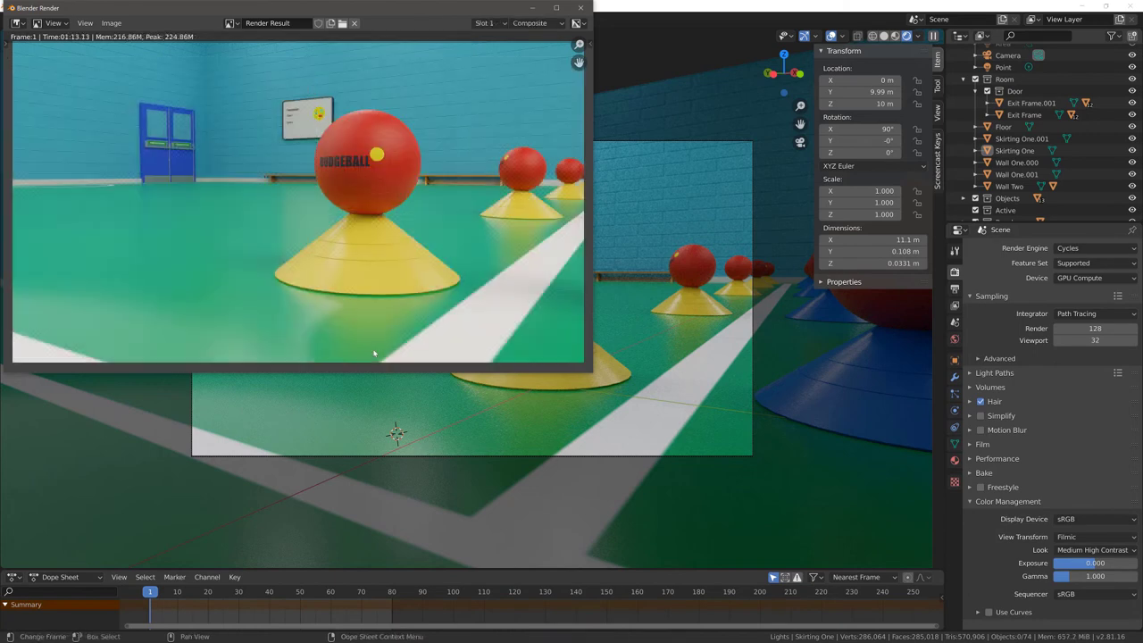
click(581, 8)
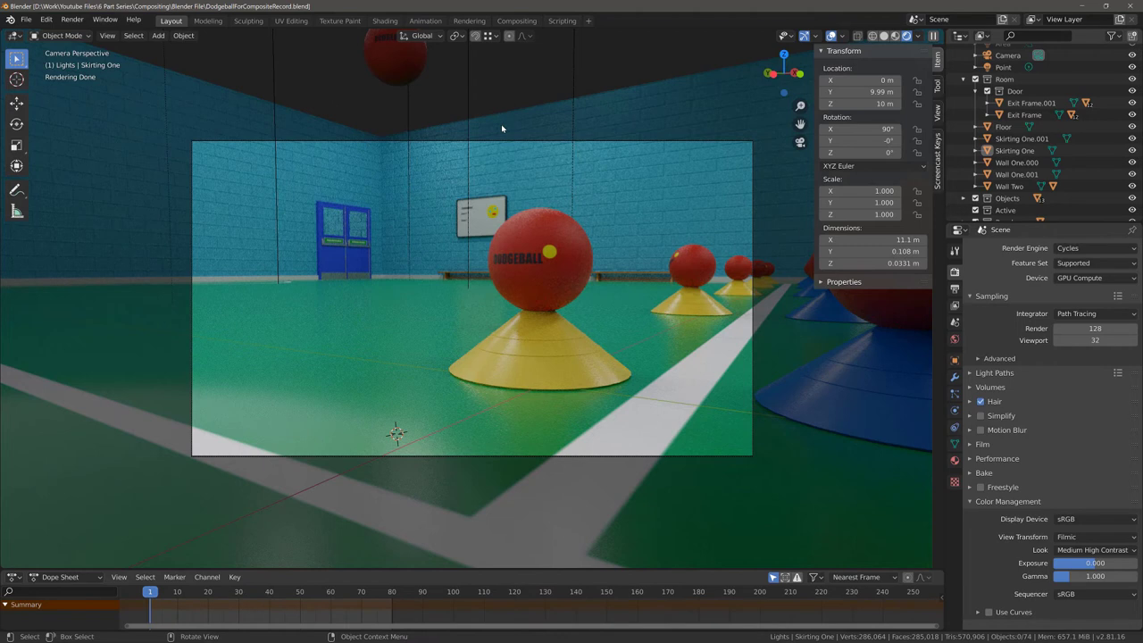
- Open the Compositing workspace and detach the Render Layers image link from the Composite node, reconnecting it to the Image input
click(516, 21)
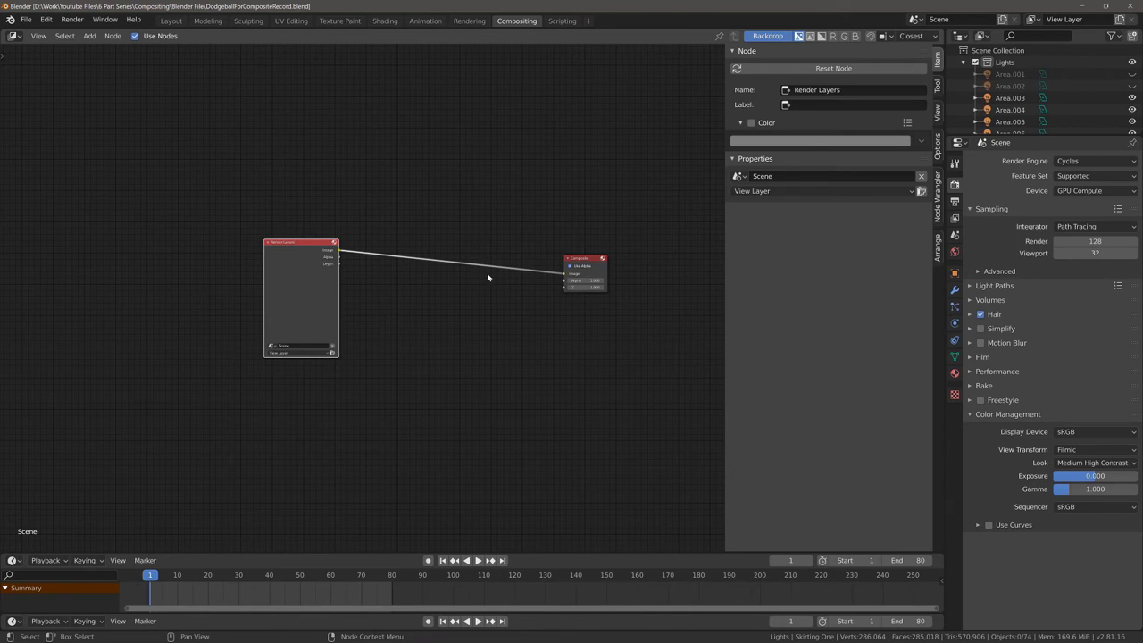
drag(565, 279, 519, 241)
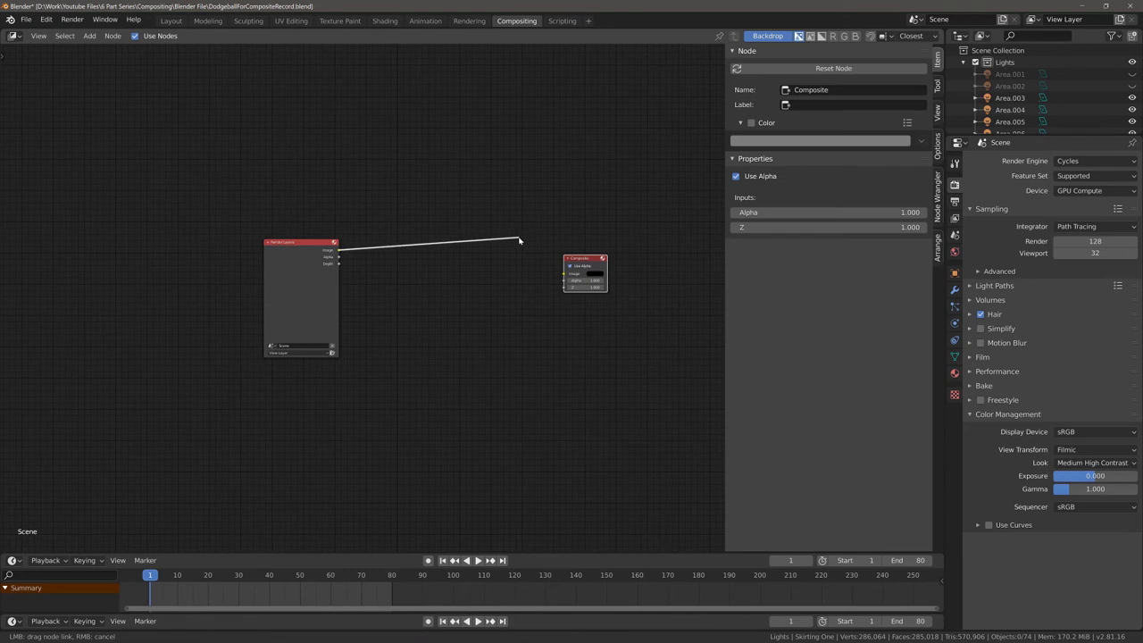
drag(520, 240, 566, 275)
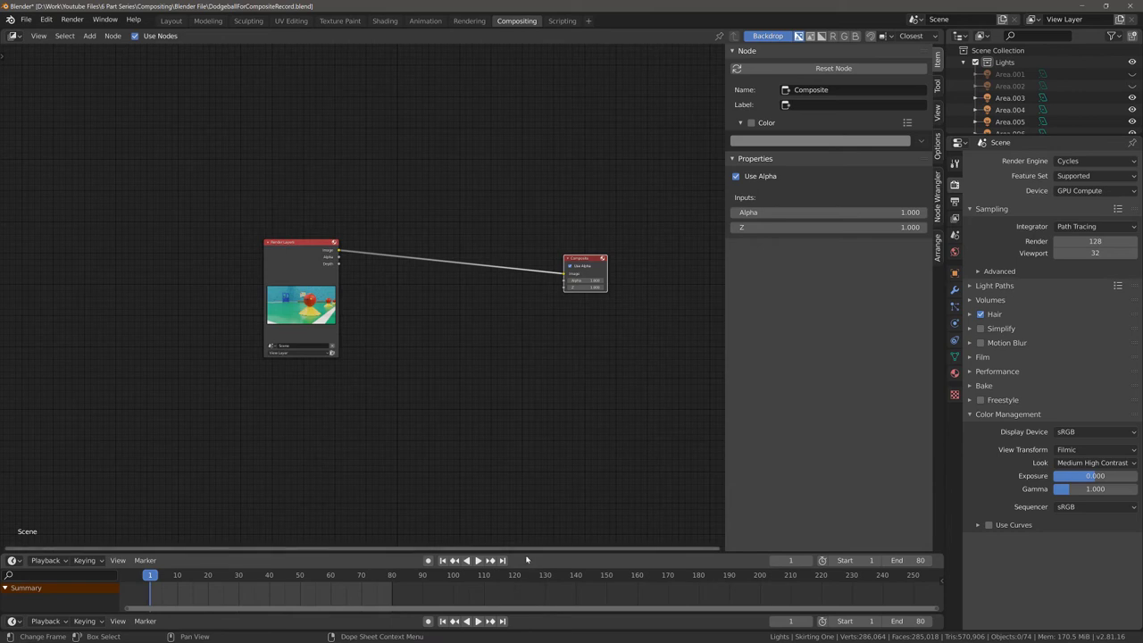
- Enlarge the timeline area below the node editor and split it vertically into two areas
drag(518, 549, 515, 475)
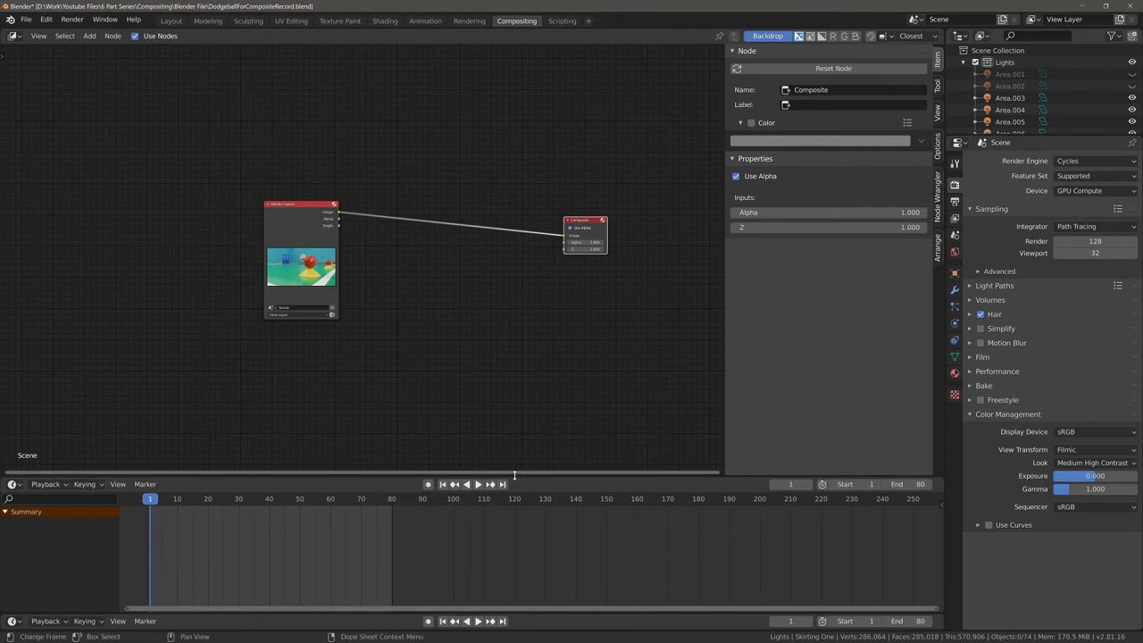
right_click(514, 475)
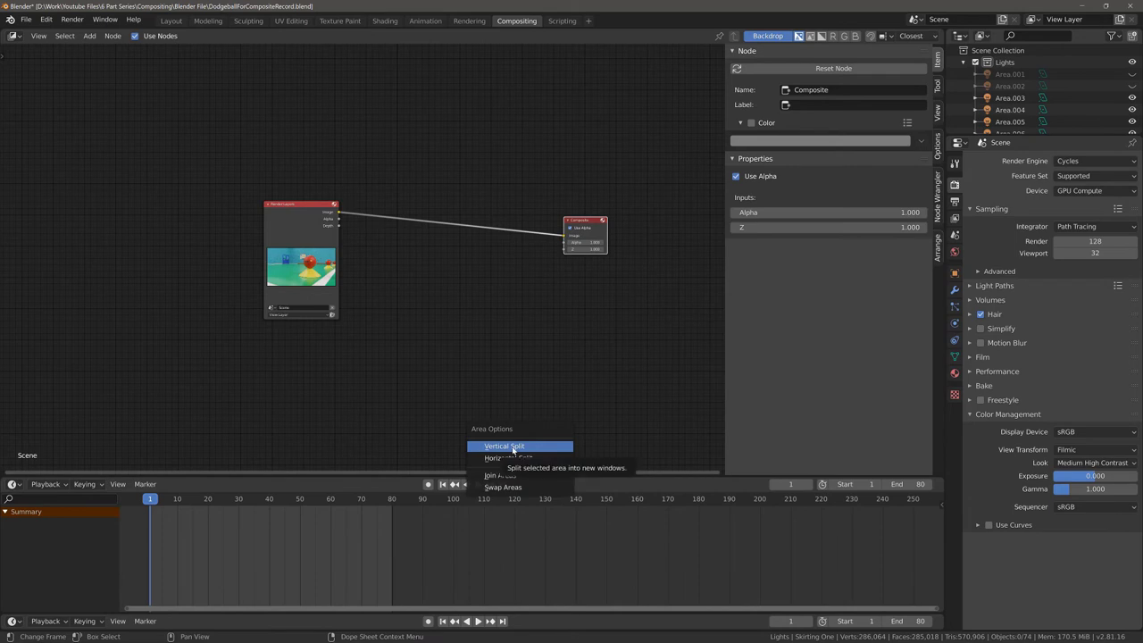
click(514, 447)
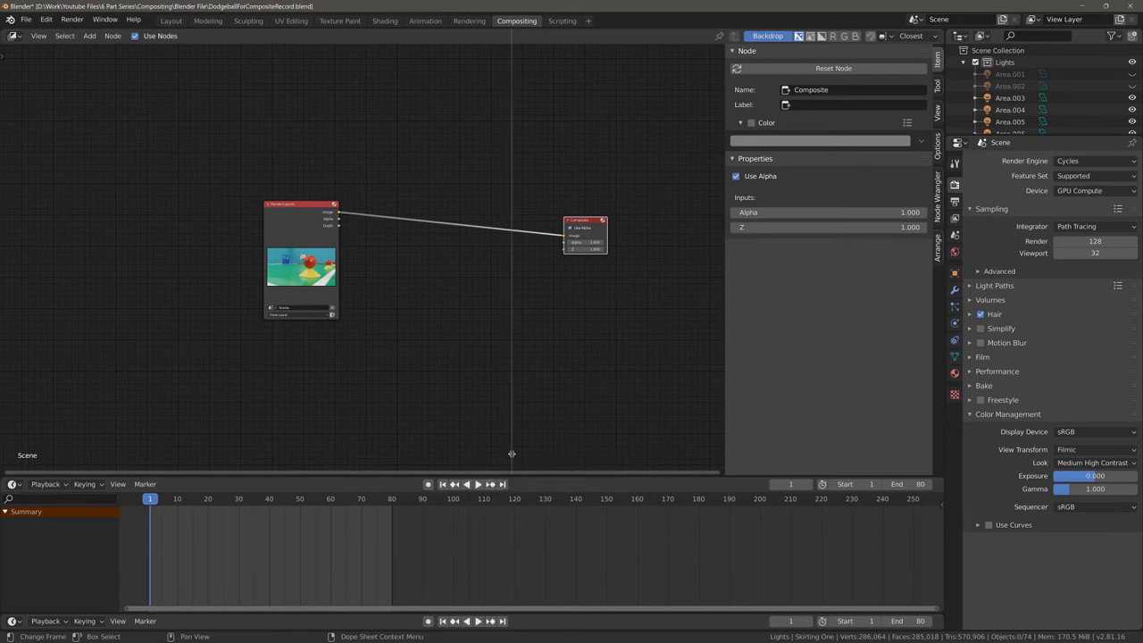
click(493, 546)
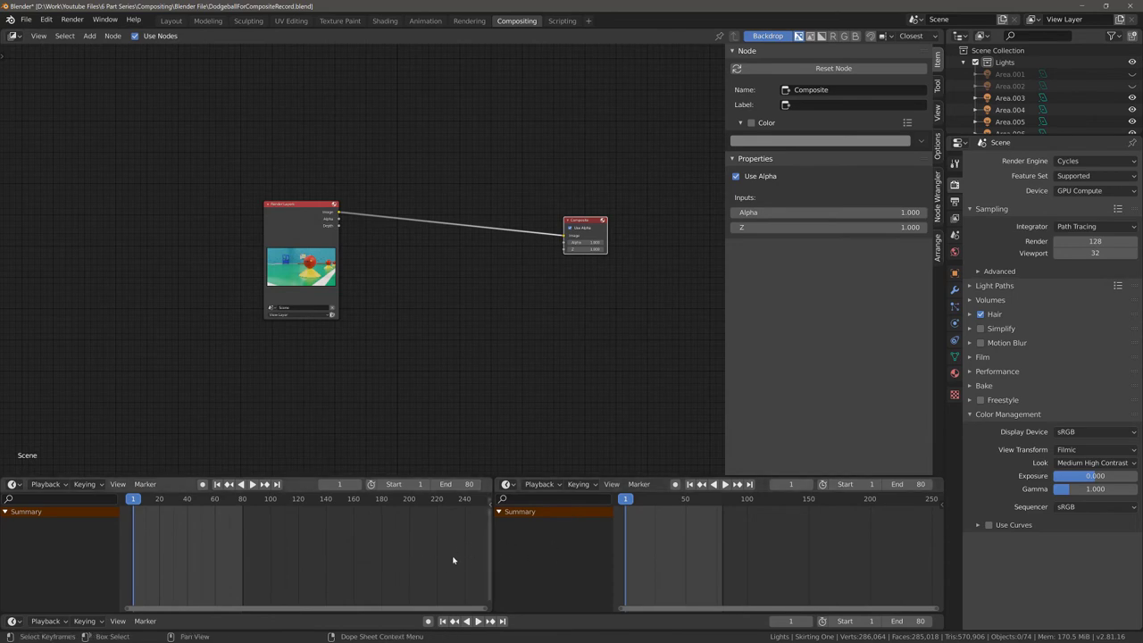
- Change both timeline areas into Image Editors and make them taller so the whole render fits
click(15, 484)
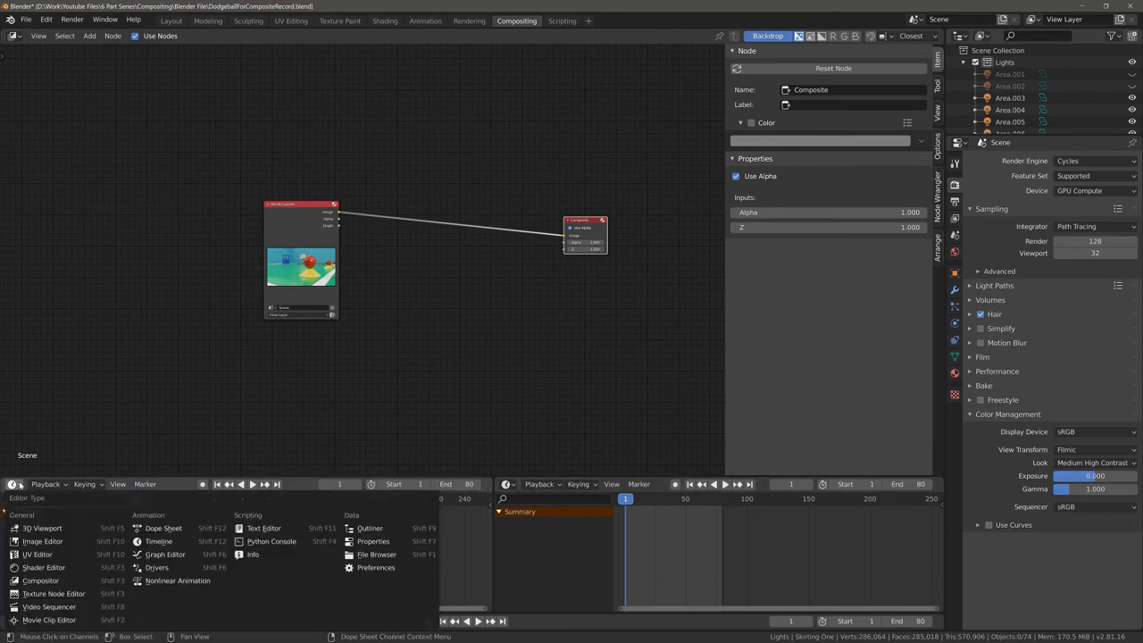
click(69, 542)
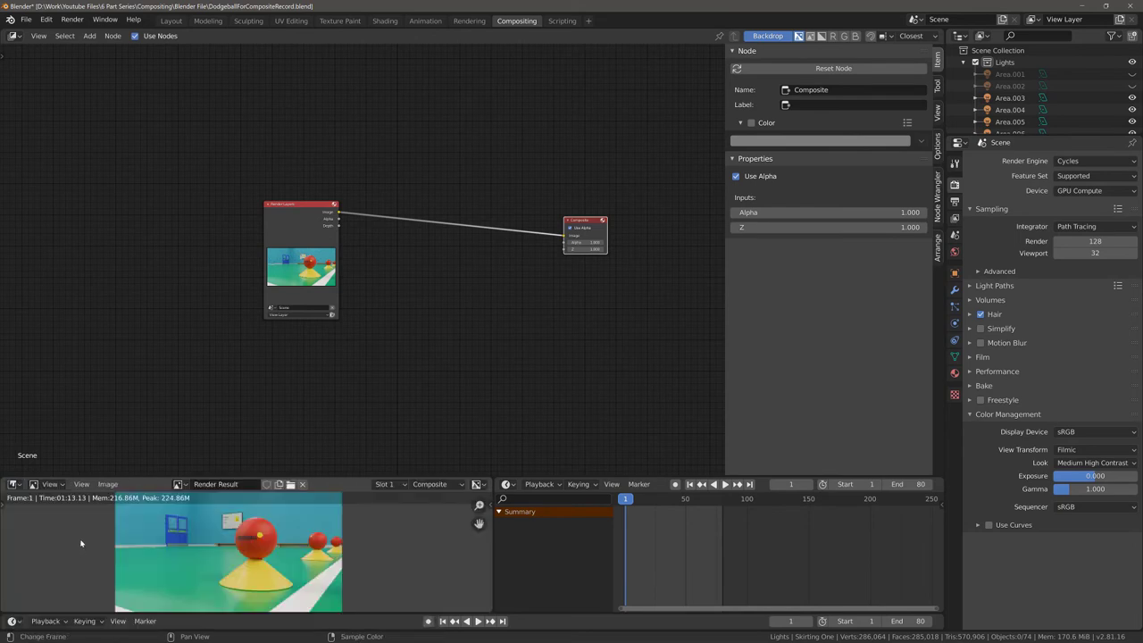
click(507, 484)
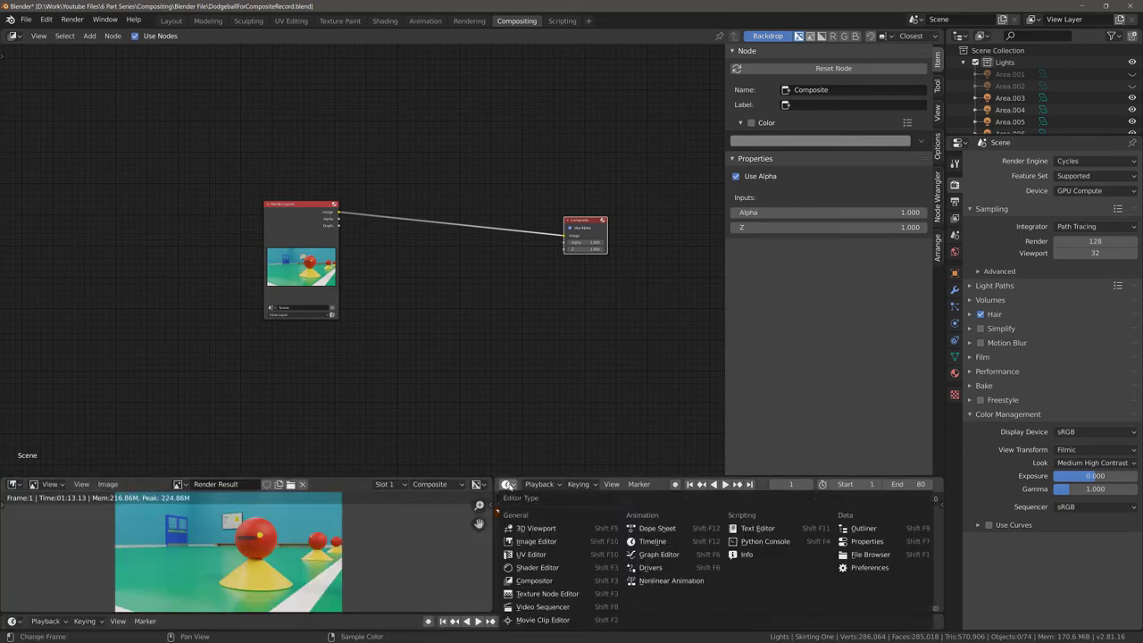
click(530, 542)
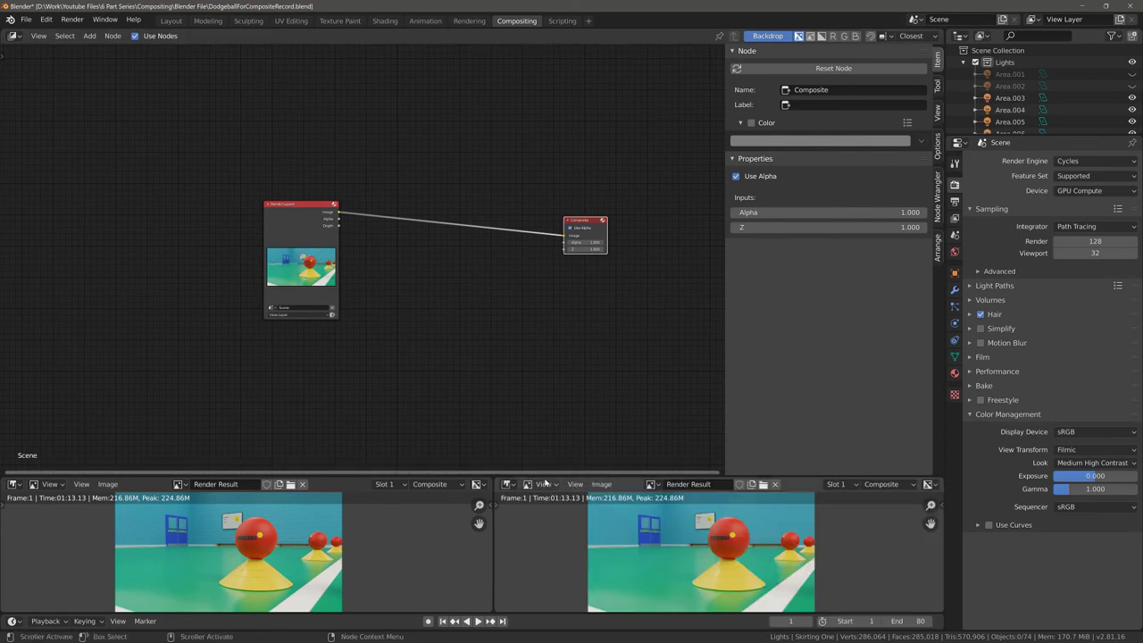
drag(544, 474, 545, 427)
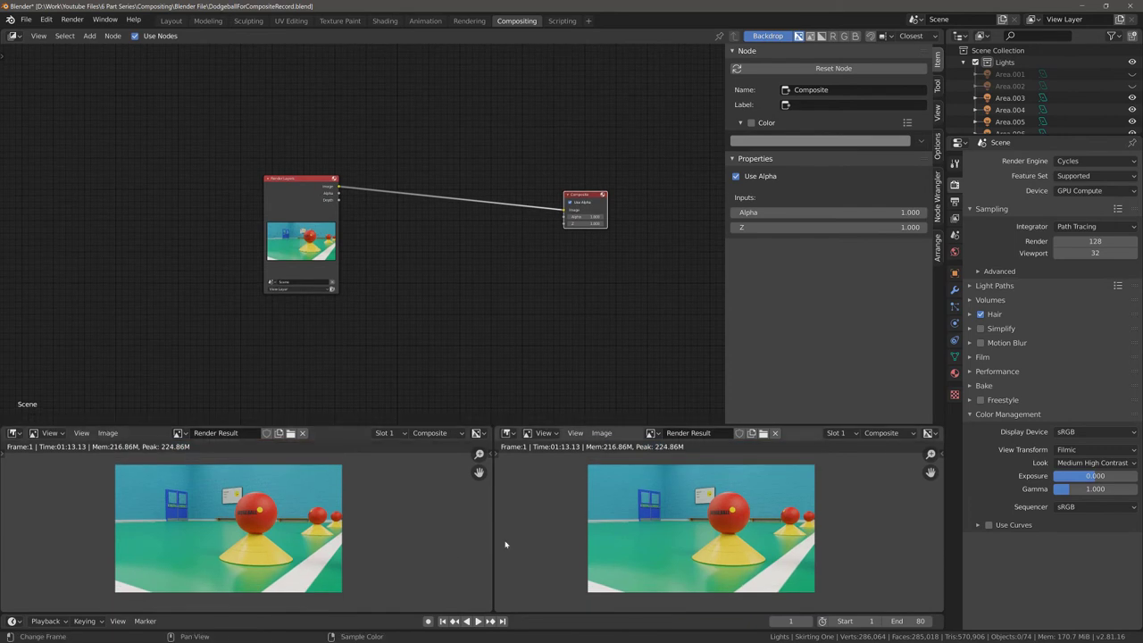
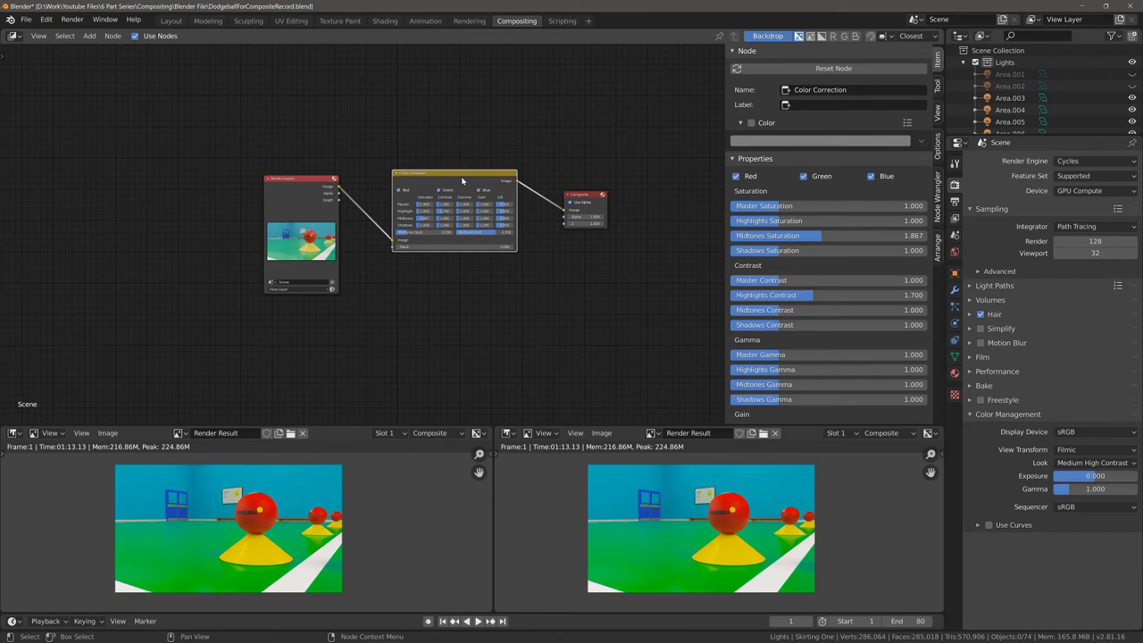
- Delete the Color Correction node, relink the Render Layers Image output to the Composite node, and straighten that link
click(581, 204)
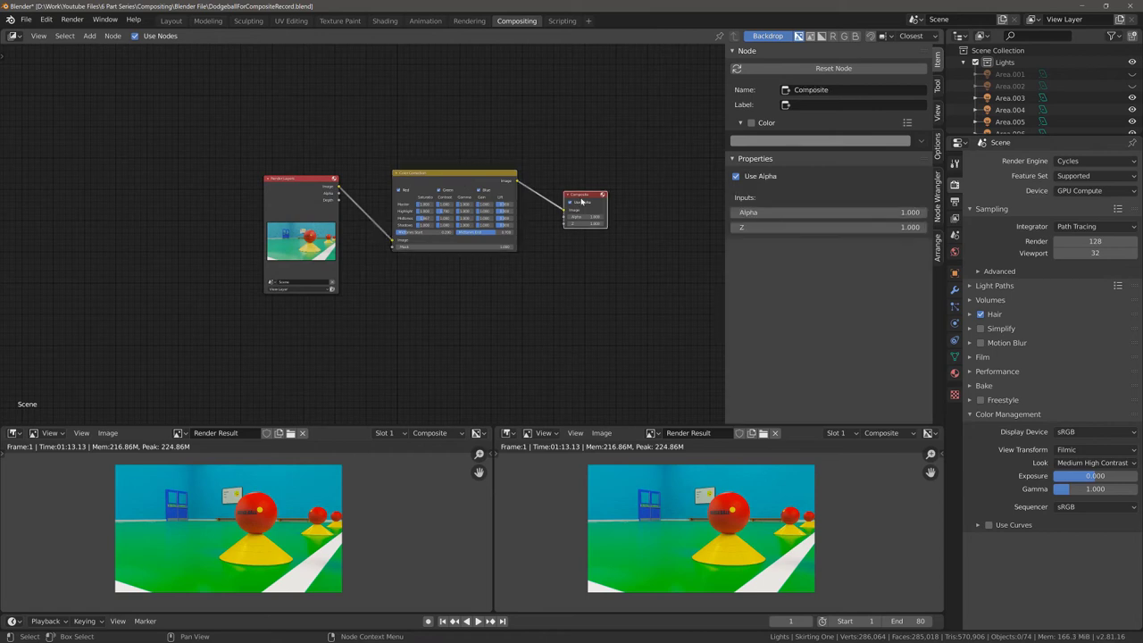
click(483, 192)
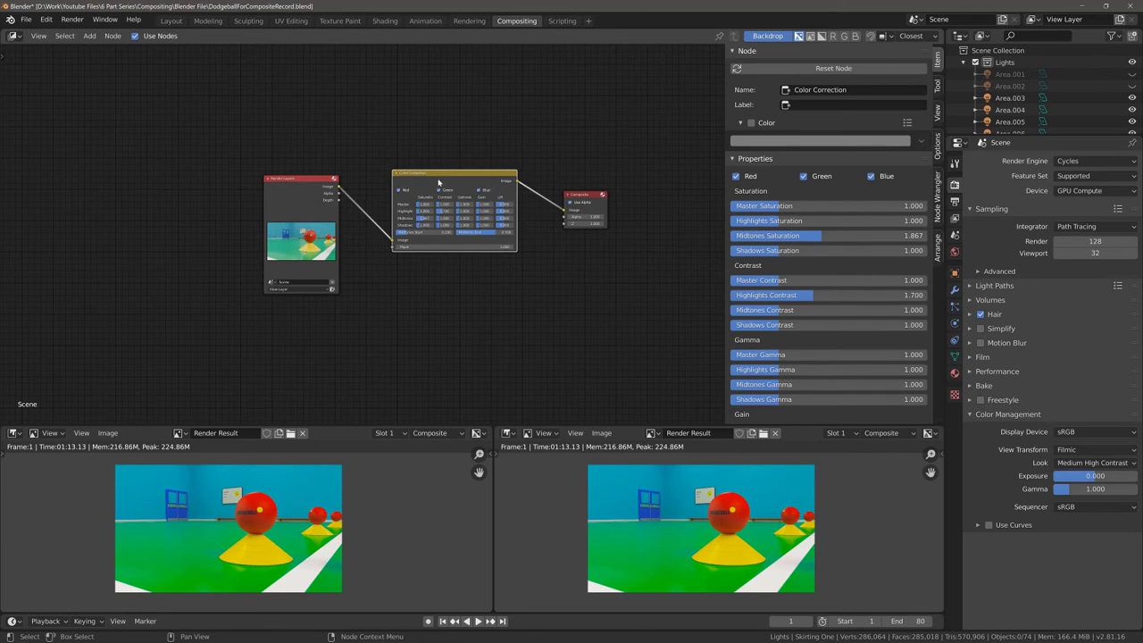
key(x)
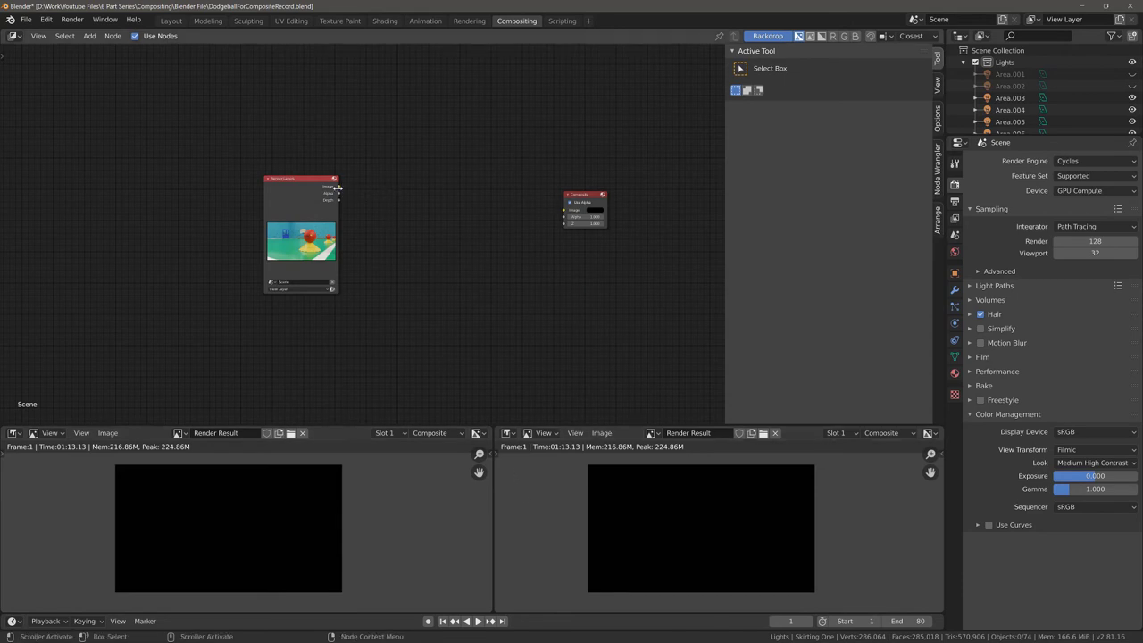
drag(338, 187, 564, 211)
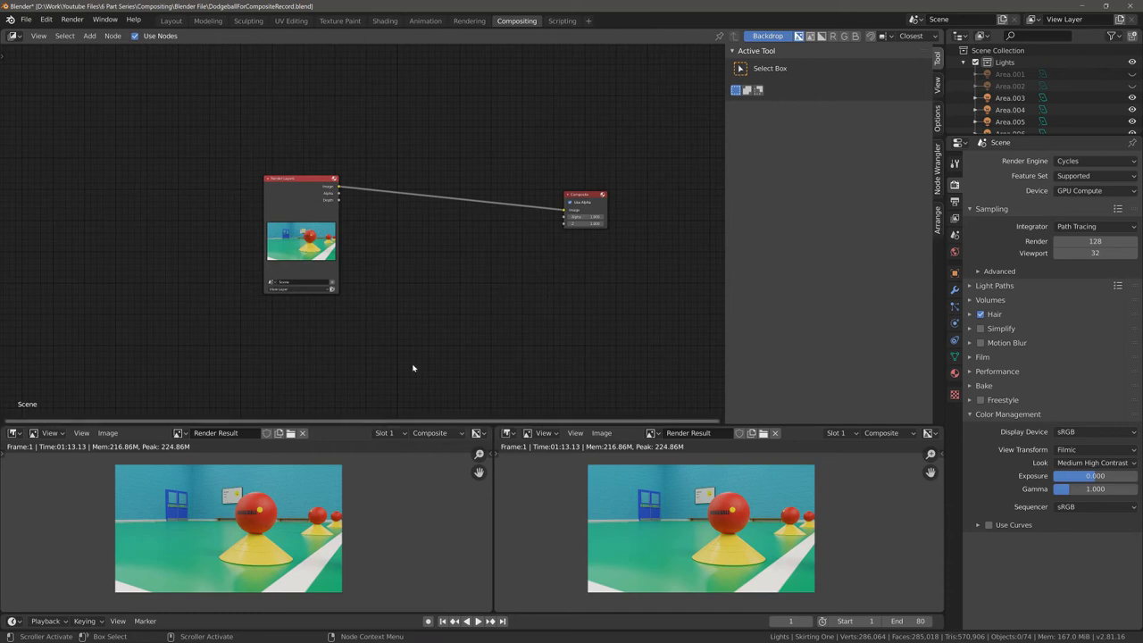
drag(585, 197, 566, 171)
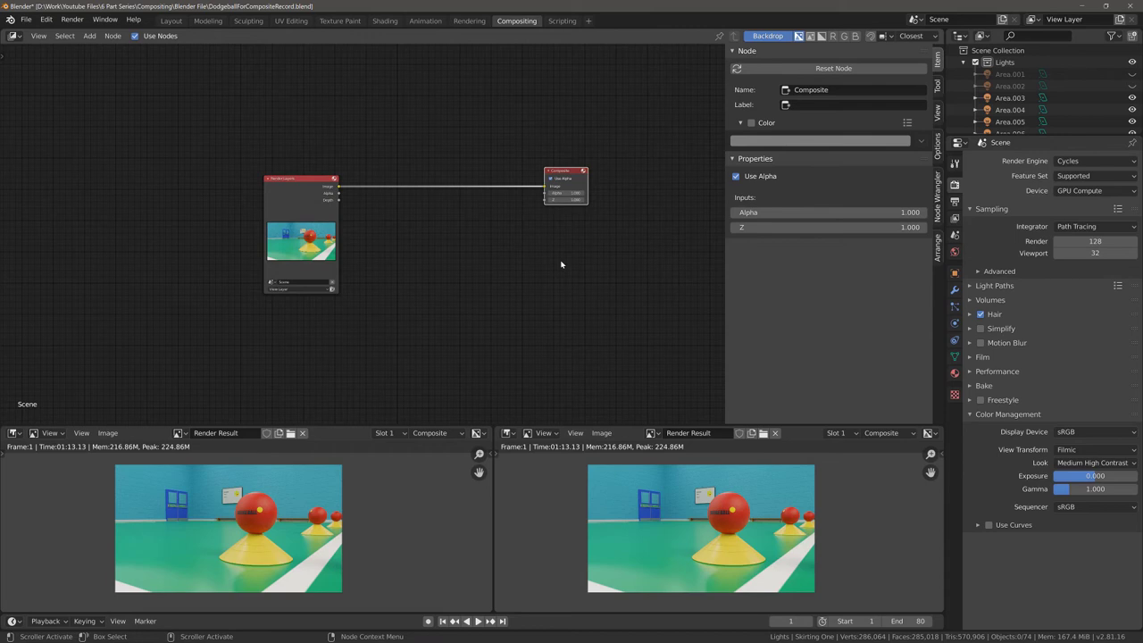
- Add a Viewer node below the Composite node and connect the Render Layers Image output to its Image input
key(shift+a)
mouse_move(562, 263)
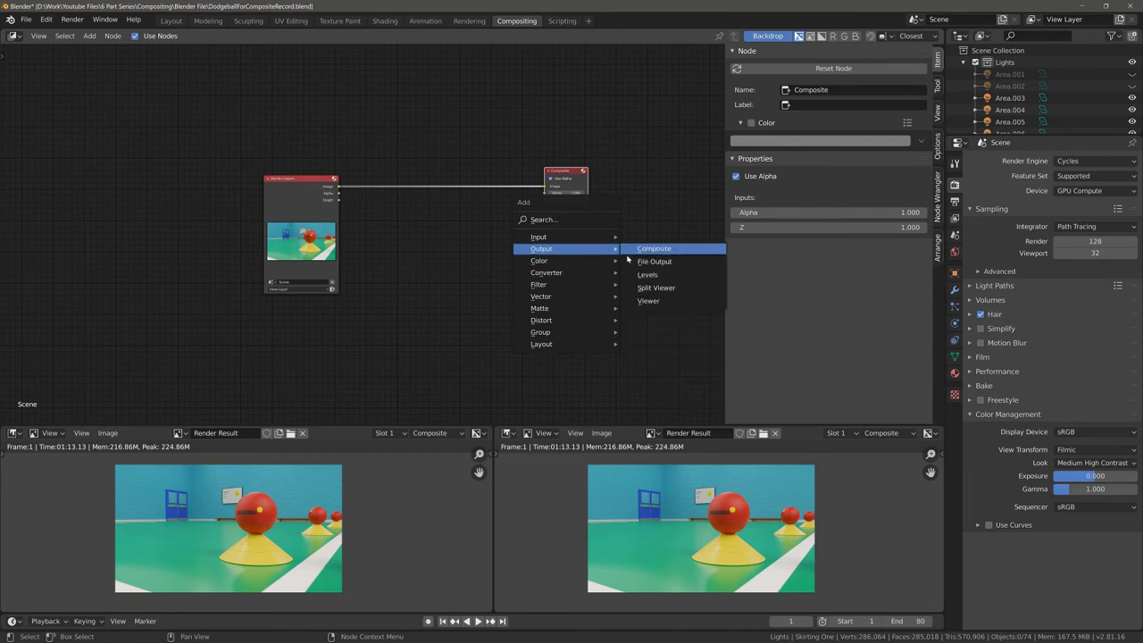
click(648, 301)
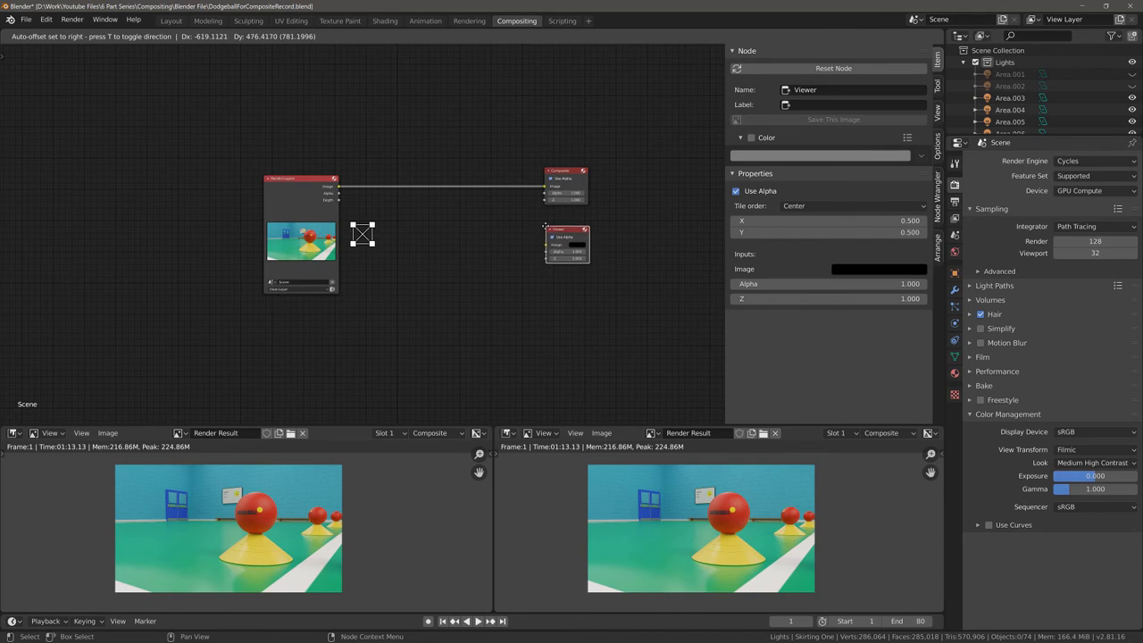
click(545, 226)
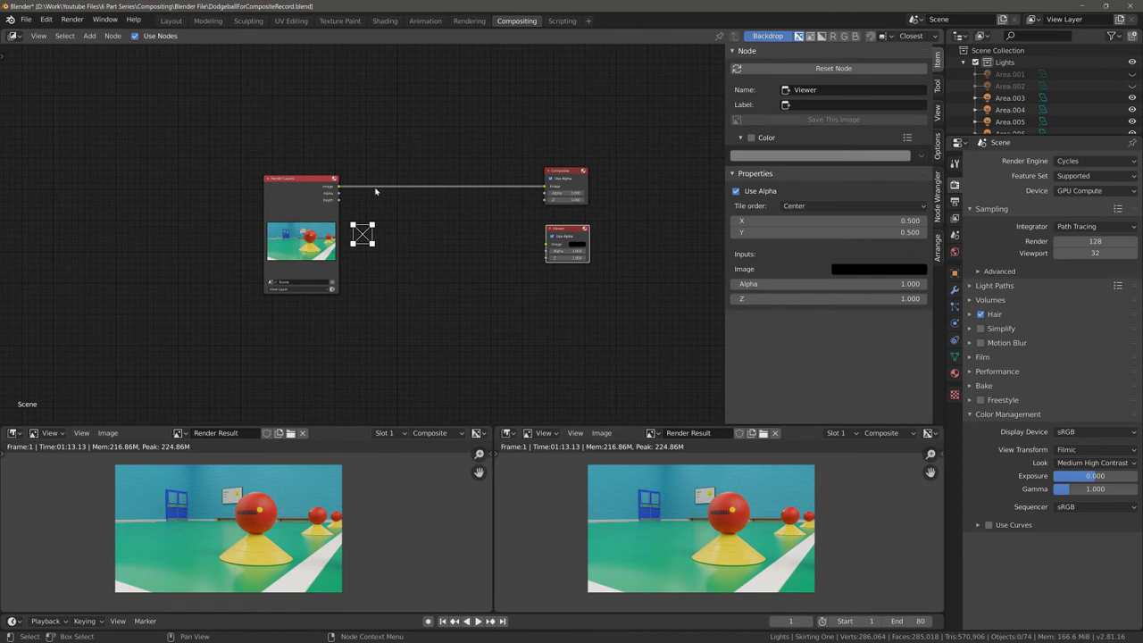
drag(339, 189, 546, 249)
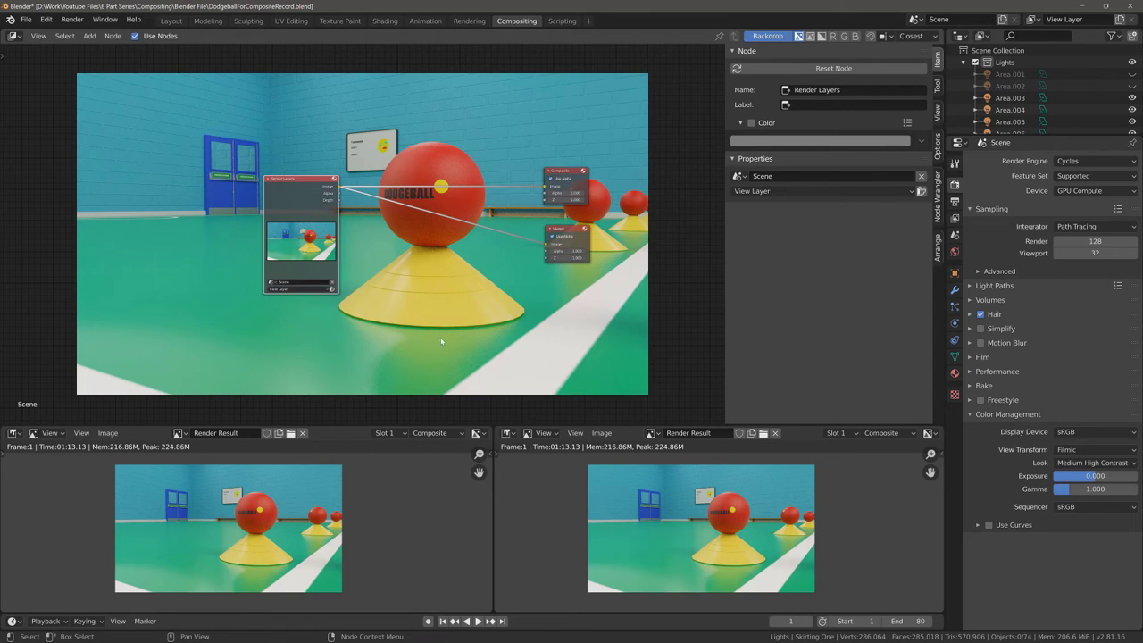
- Hide the node editor's backdrop image and show it again
click(767, 39)
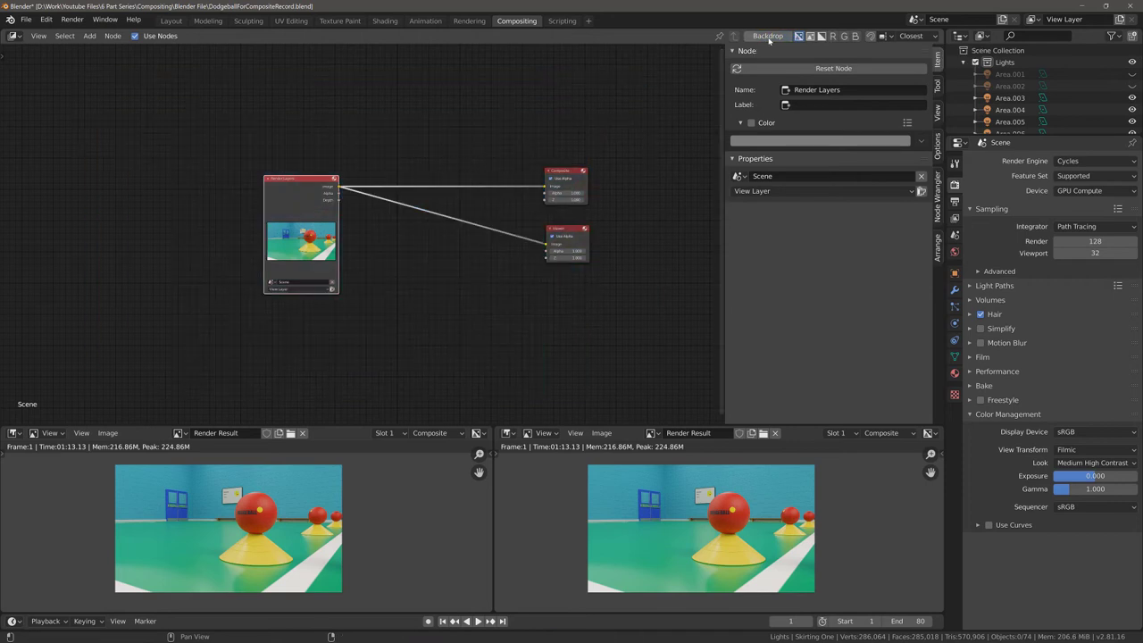
click(767, 36)
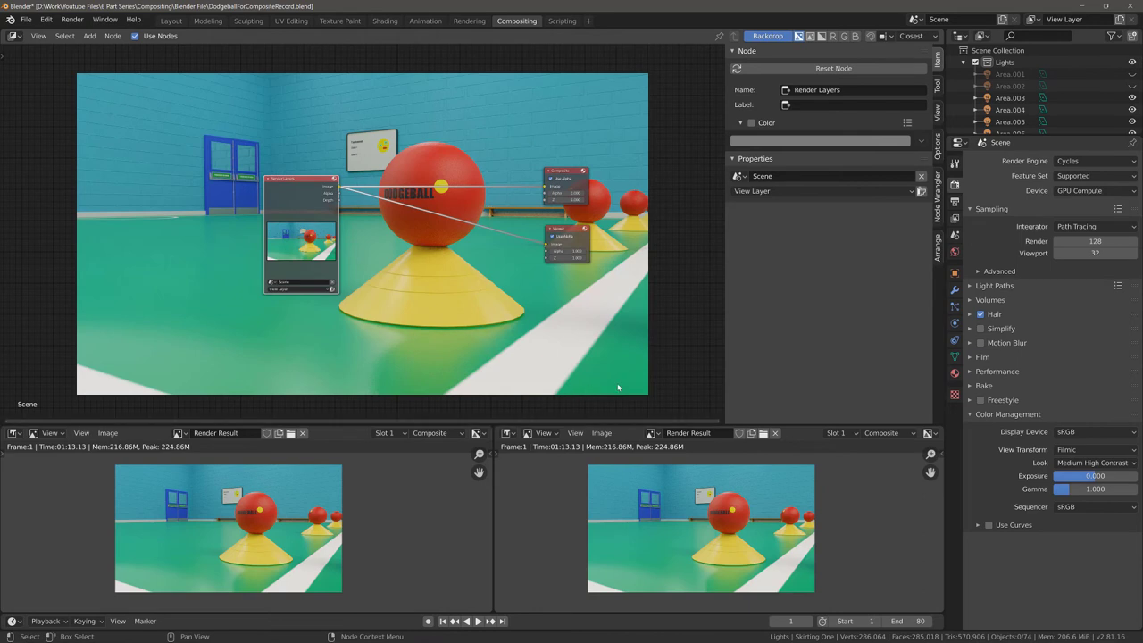
key(ctrl+z)
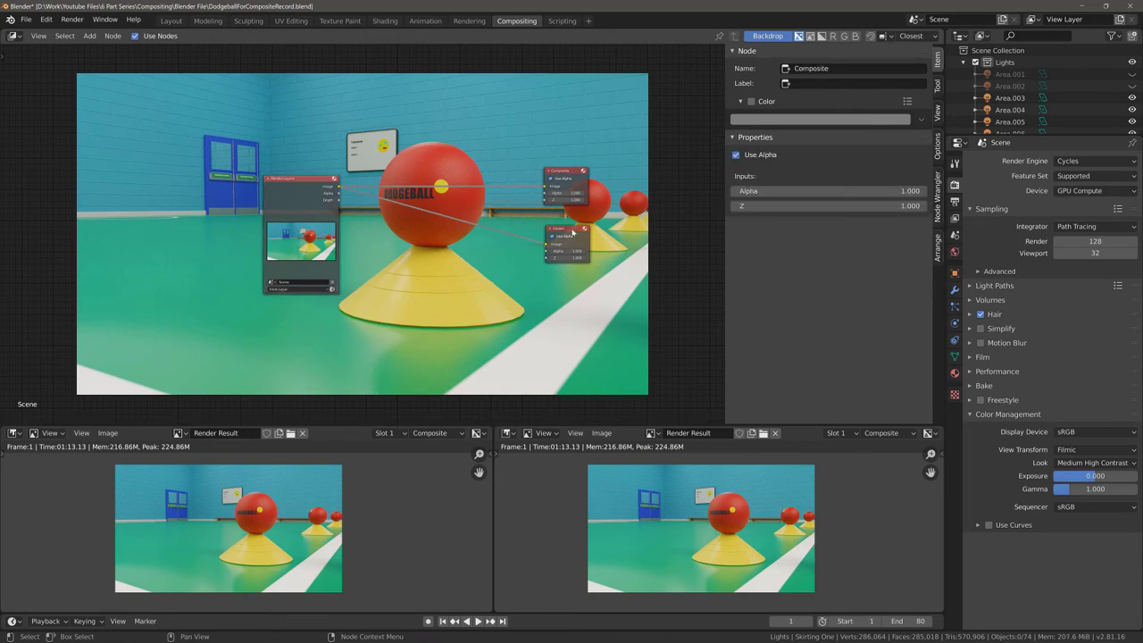
- Select the Viewer node, shrink the backdrop slightly by its frame corners, and shift the backdrop image behind the nodes
click(574, 233)
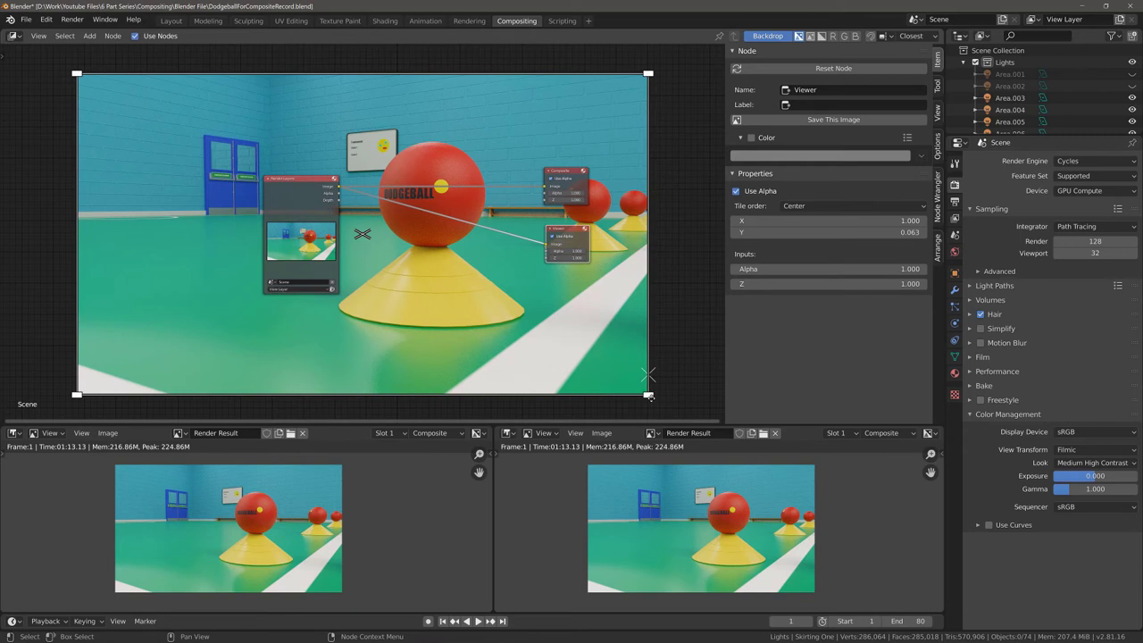
mouse_move(649, 396)
mouse_down()
mouse_move(658, 283)
mouse_move(671, 331)
mouse_move(637, 380)
mouse_move(615, 391)
mouse_move(644, 393)
mouse_up()
mouse_move(643, 71)
mouse_down()
mouse_move(595, 102)
mouse_move(616, 73)
mouse_move(611, 90)
mouse_move(634, 78)
mouse_up()
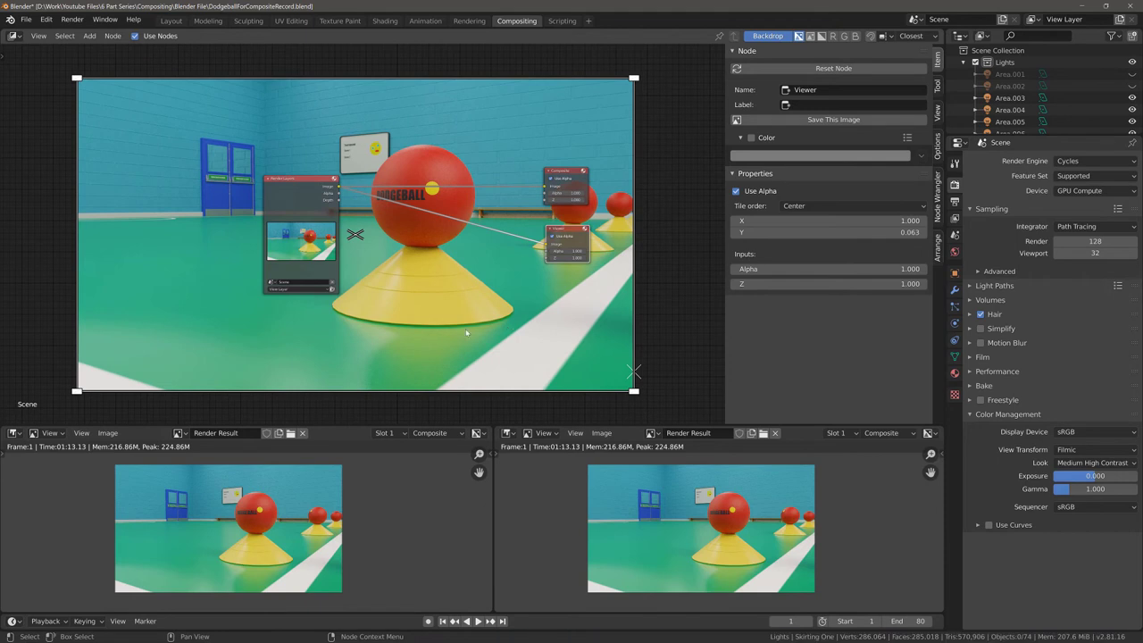
key(alt)
mouse_move(465, 322)
alt+middle_down()
mouse_move(521, 327)
mouse_move(426, 306)
mouse_move(412, 341)
mouse_move(489, 342)
mouse_move(465, 326)
mouse_move(481, 317)
alt+middle_up()
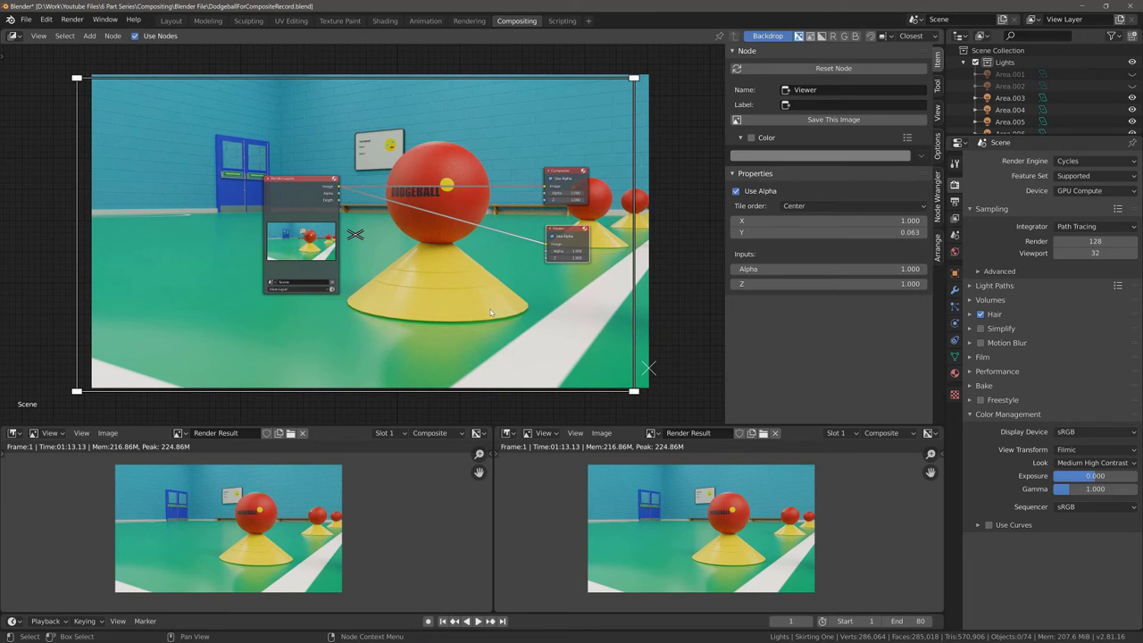
- Display the Viewer Node image in the second Image Editor
mouse_move(506, 327)
middle_down()
mouse_move(438, 357)
mouse_move(525, 334)
mouse_move(481, 281)
mouse_move(443, 292)
mouse_move(490, 334)
middle_up()
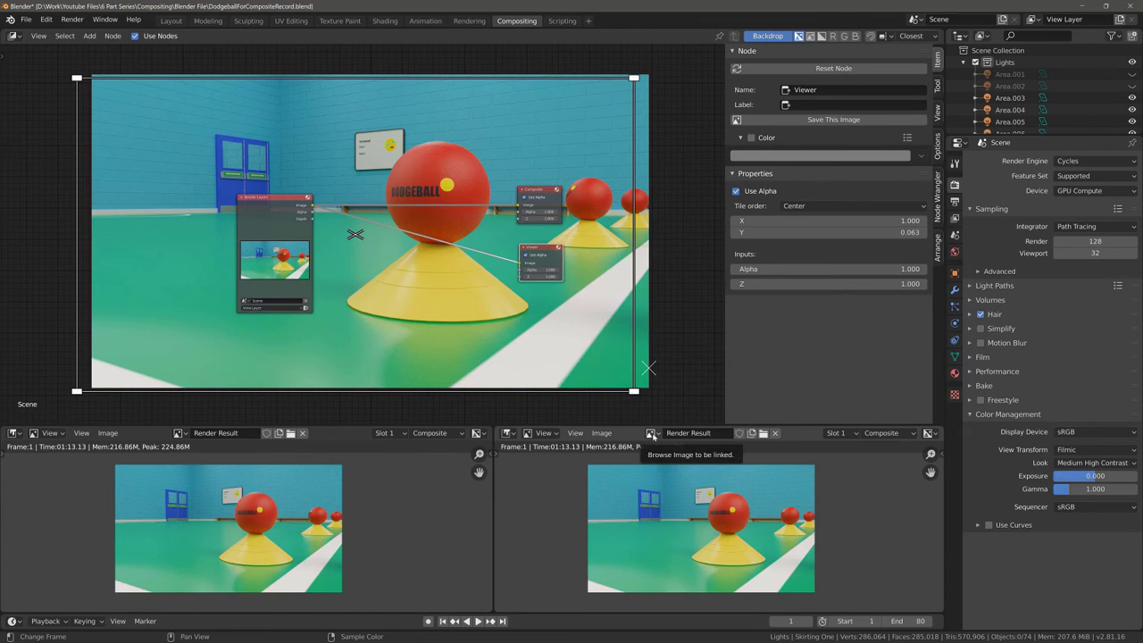
click(653, 434)
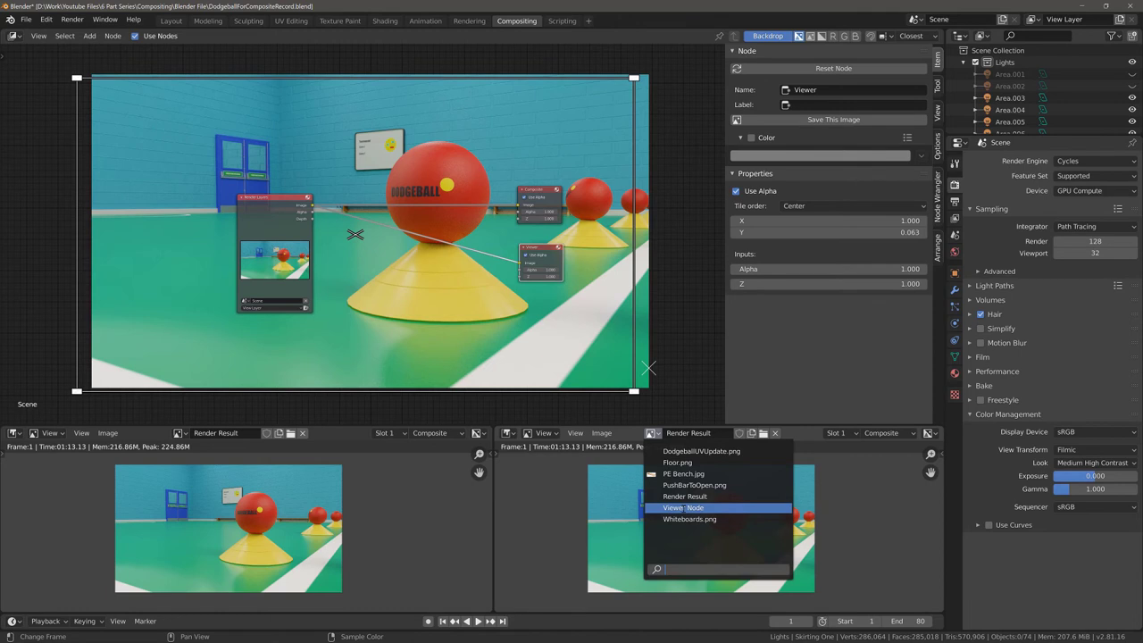
click(684, 507)
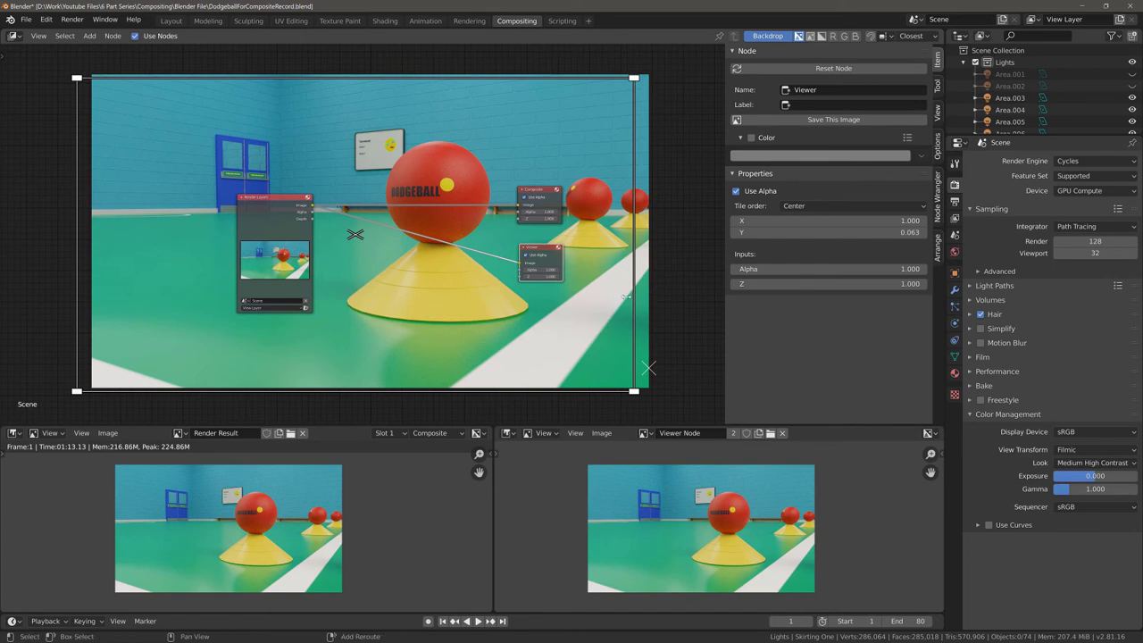
- Add a Split Viewer node below the Viewer node and connect the Render Layers Image output to its first Image input
key(shift+a)
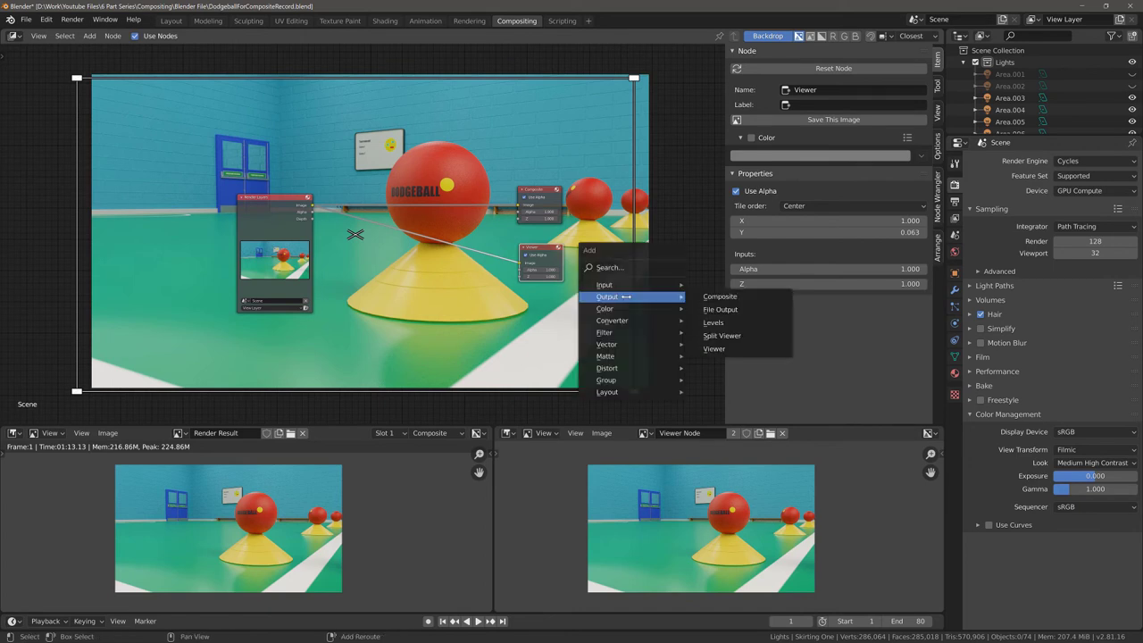
click(733, 337)
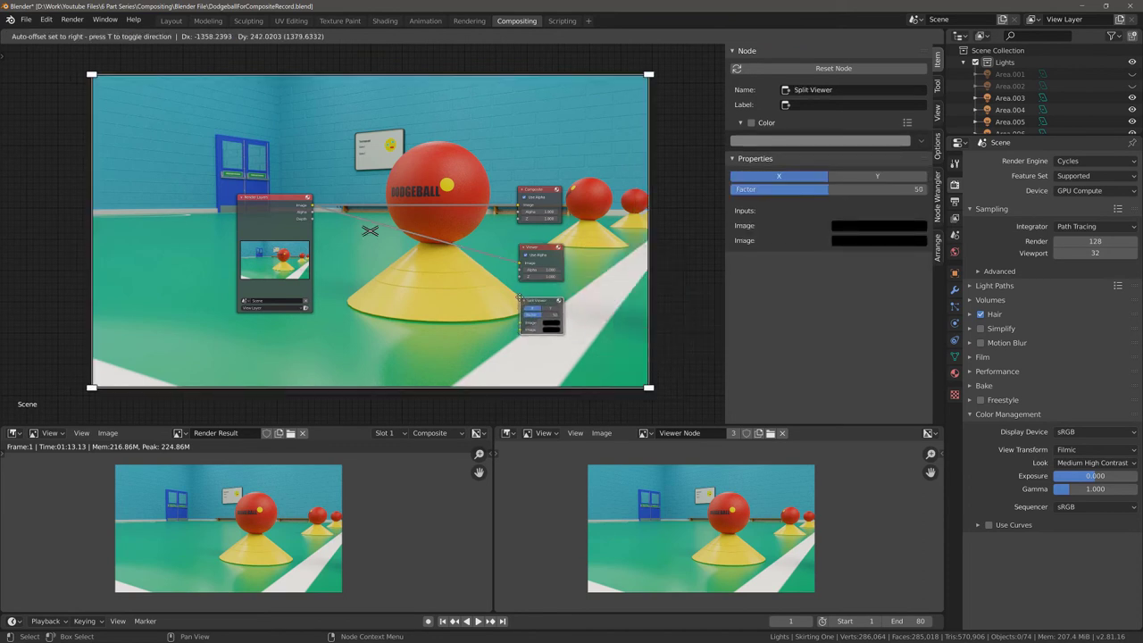
click(516, 296)
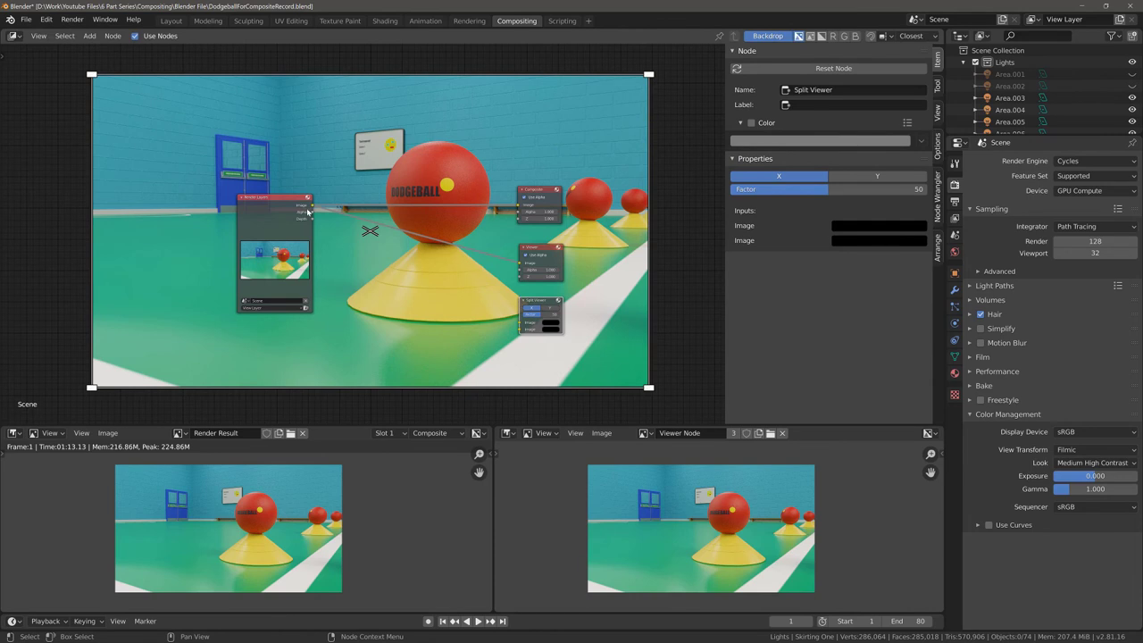
drag(313, 206, 521, 328)
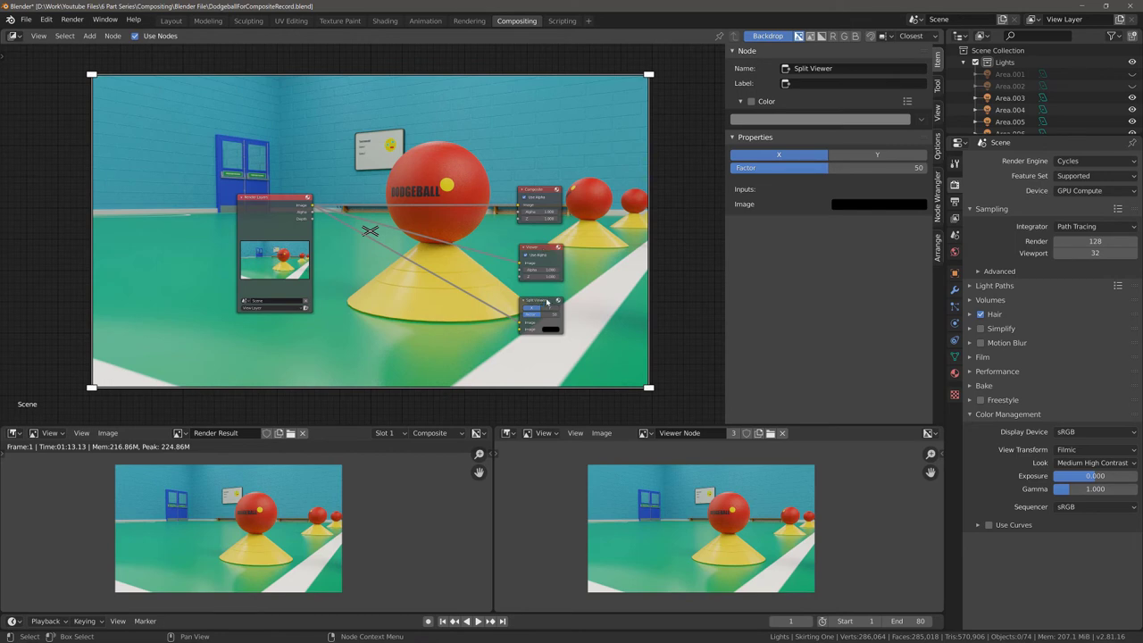
- Activate the Split Viewer node and connect the Render Layers Image output to its second Image input
click(549, 304)
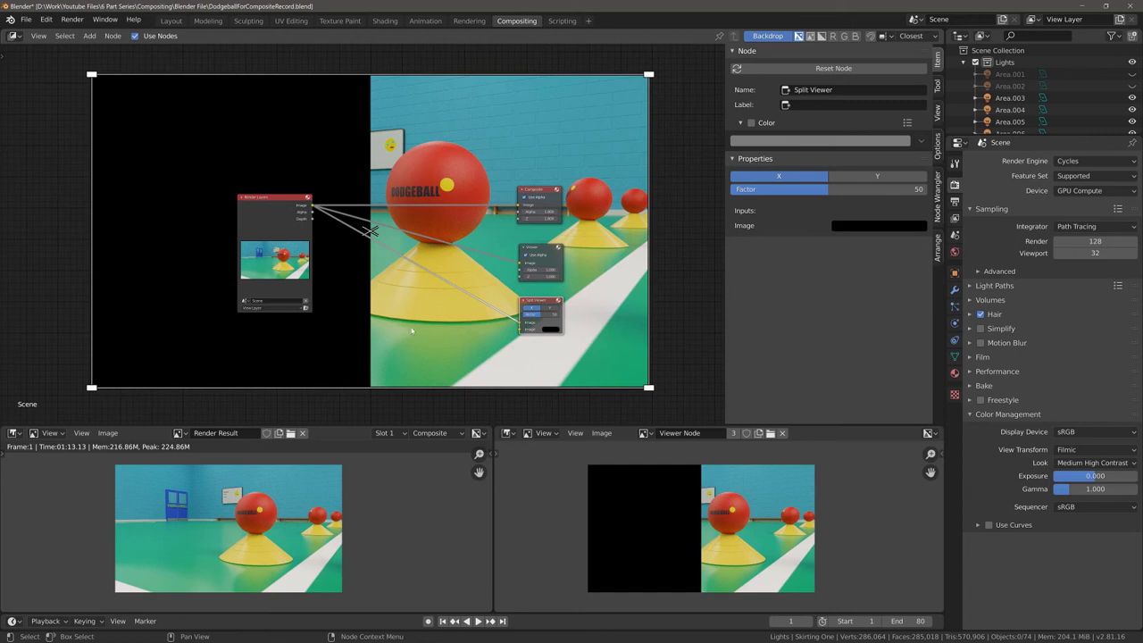
drag(314, 207, 520, 331)
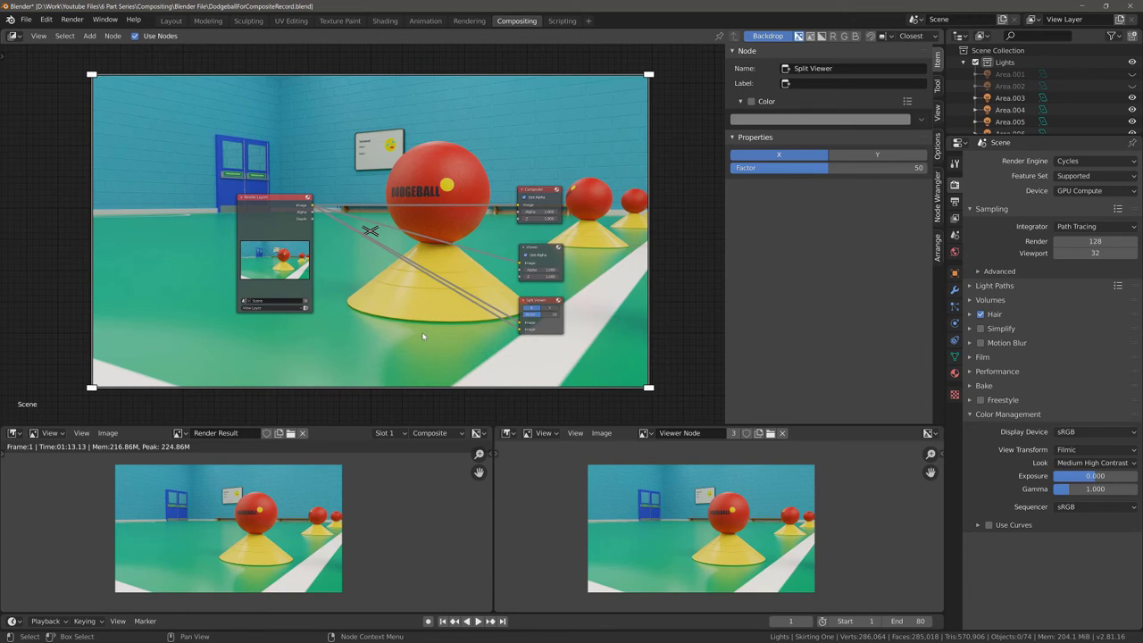
- Insert a Color Correction node before the Split Viewer's second Image input and raise its highlights saturation, midtones saturation and midtones contrast
key(shift+a)
mouse_move(420, 345)
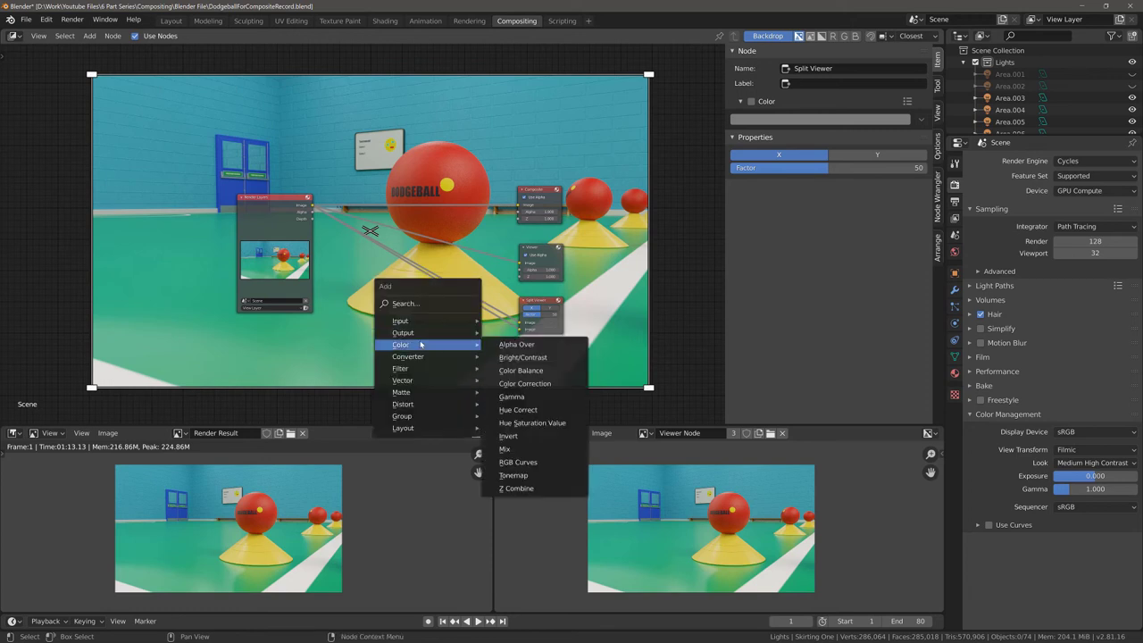
click(524, 385)
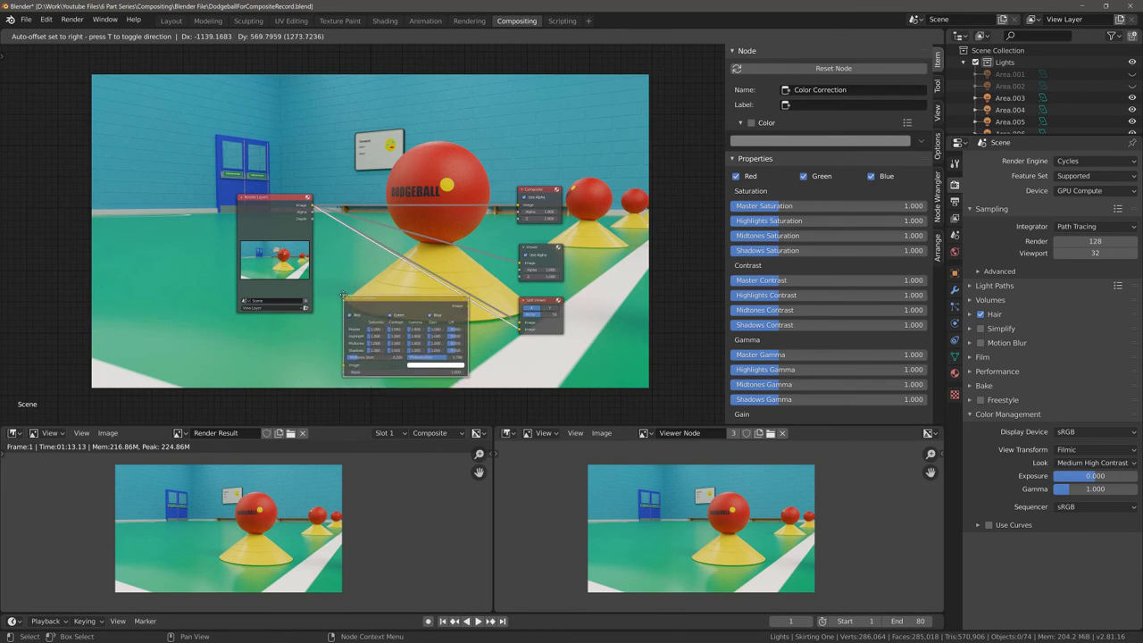
click(343, 294)
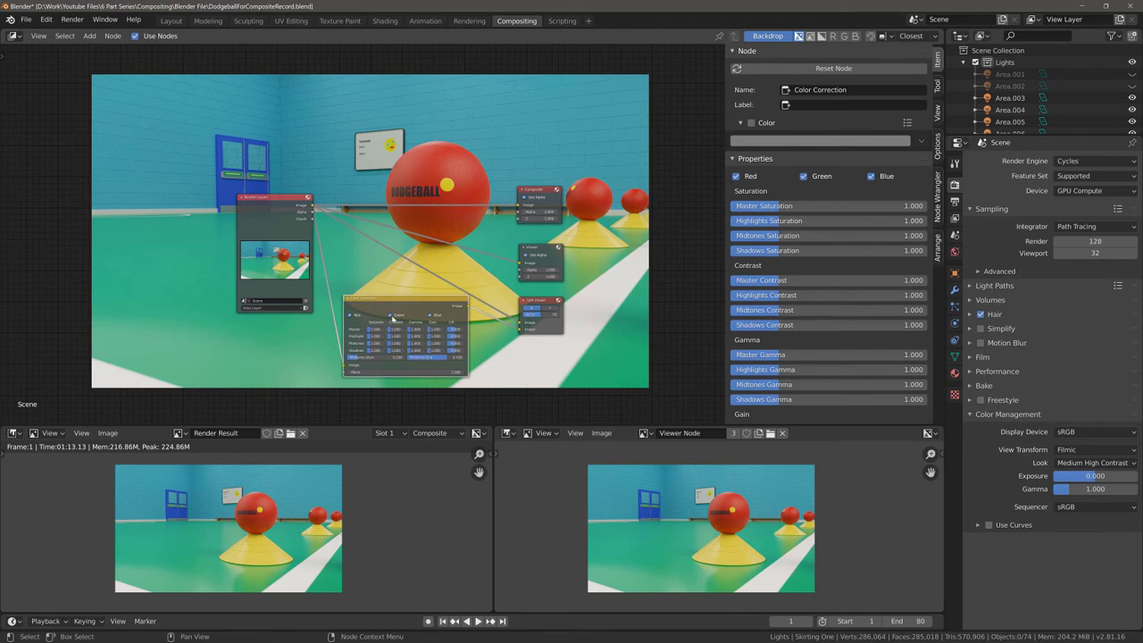
drag(371, 337, 397, 337)
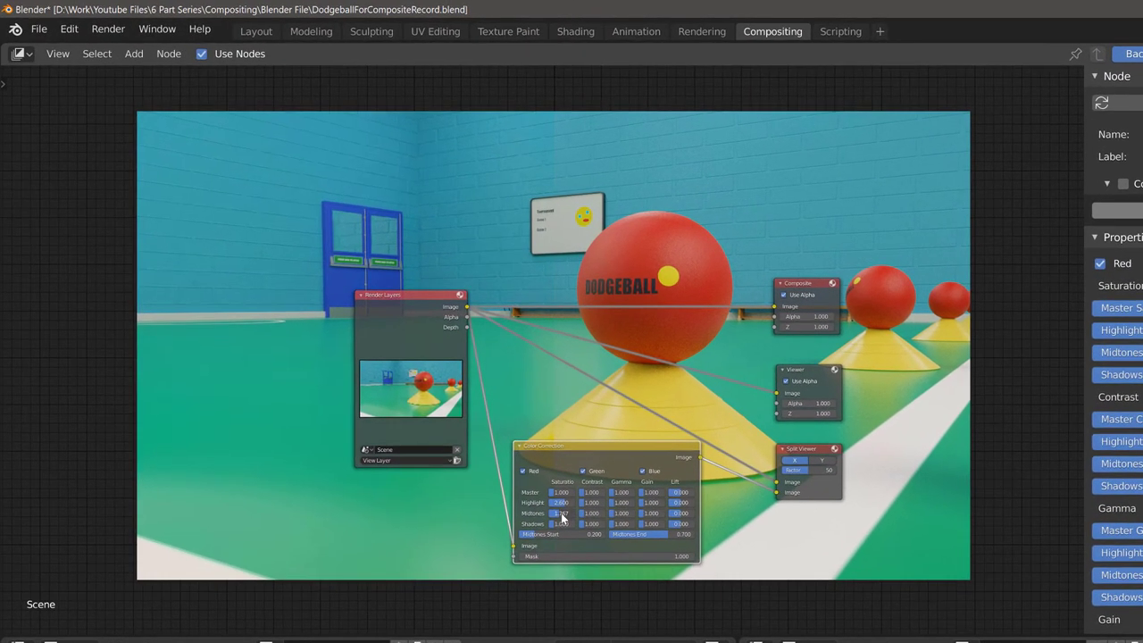
drag(566, 491, 576, 527)
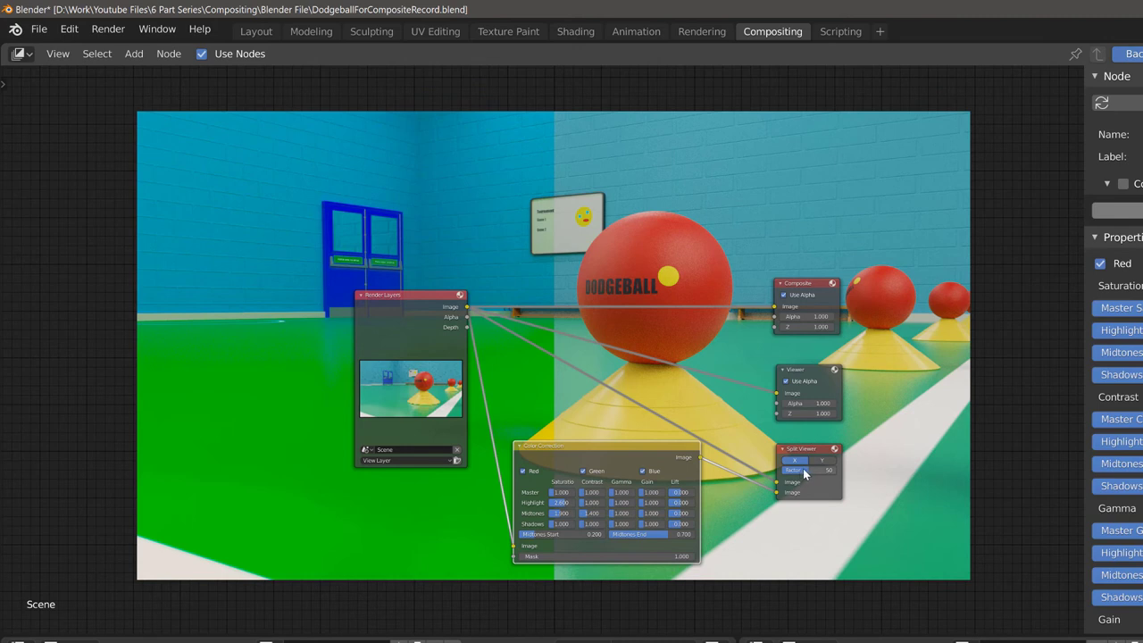
- Try the Split Viewer's Factor at 79 and 24, and switch the split direction to Y
drag(807, 475, 822, 475)
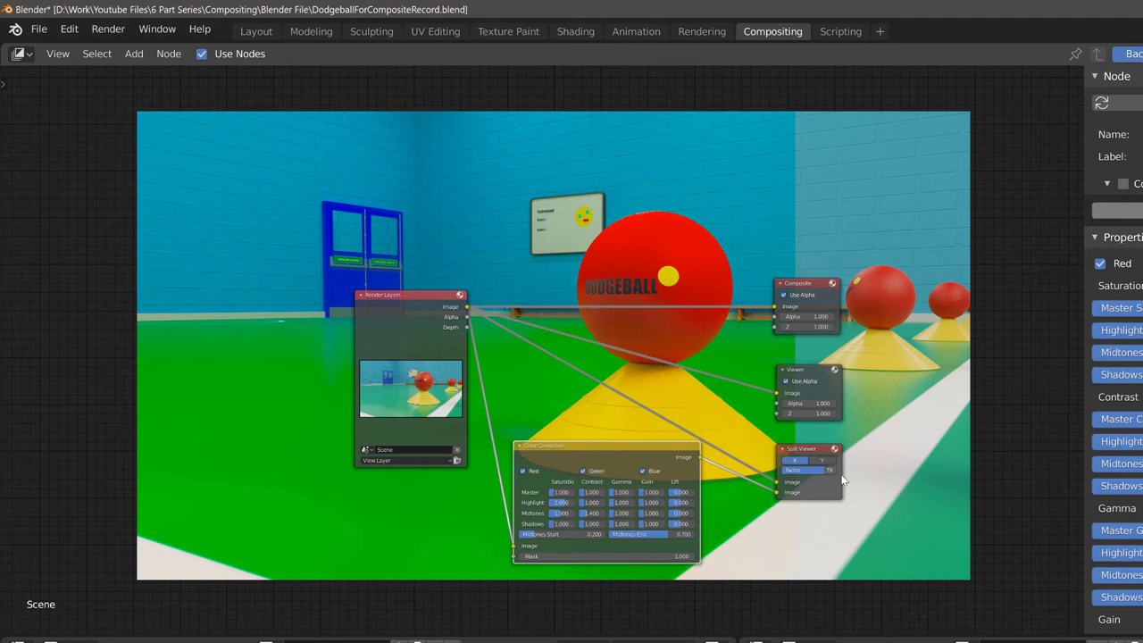
drag(828, 471, 801, 481)
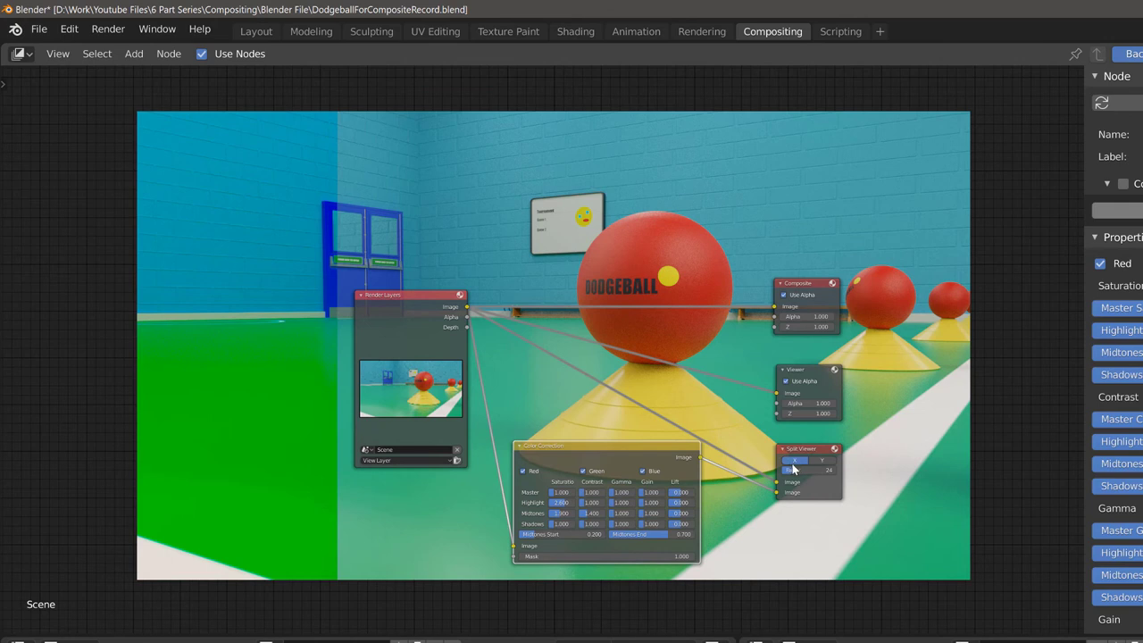
click(822, 461)
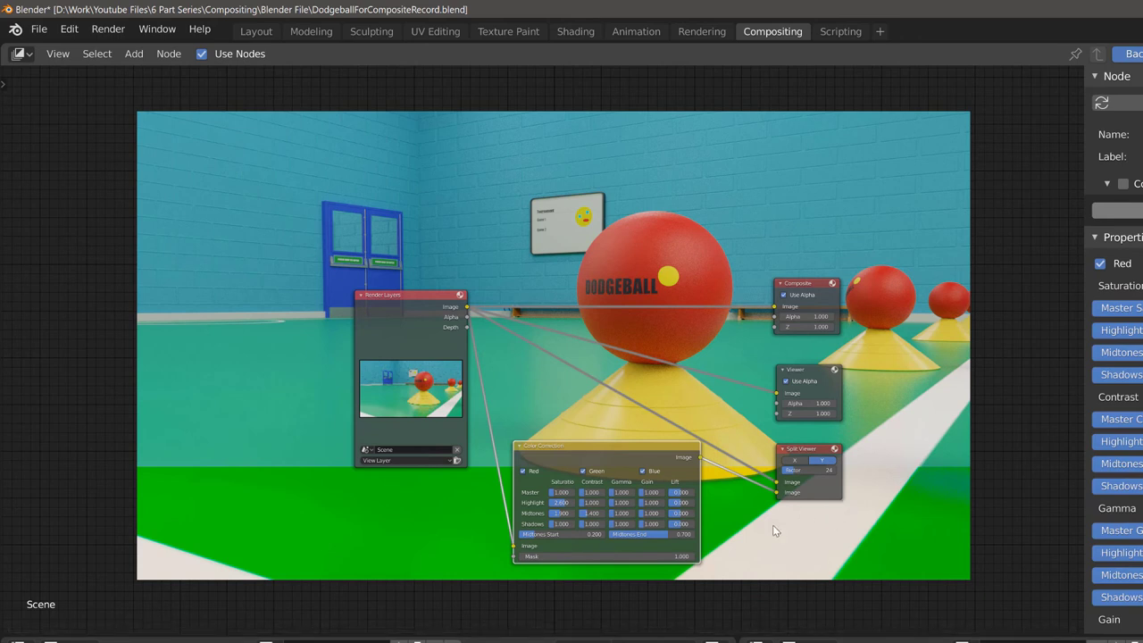
- Delete the Split Viewer and Color Correction nodes together
click(798, 454)
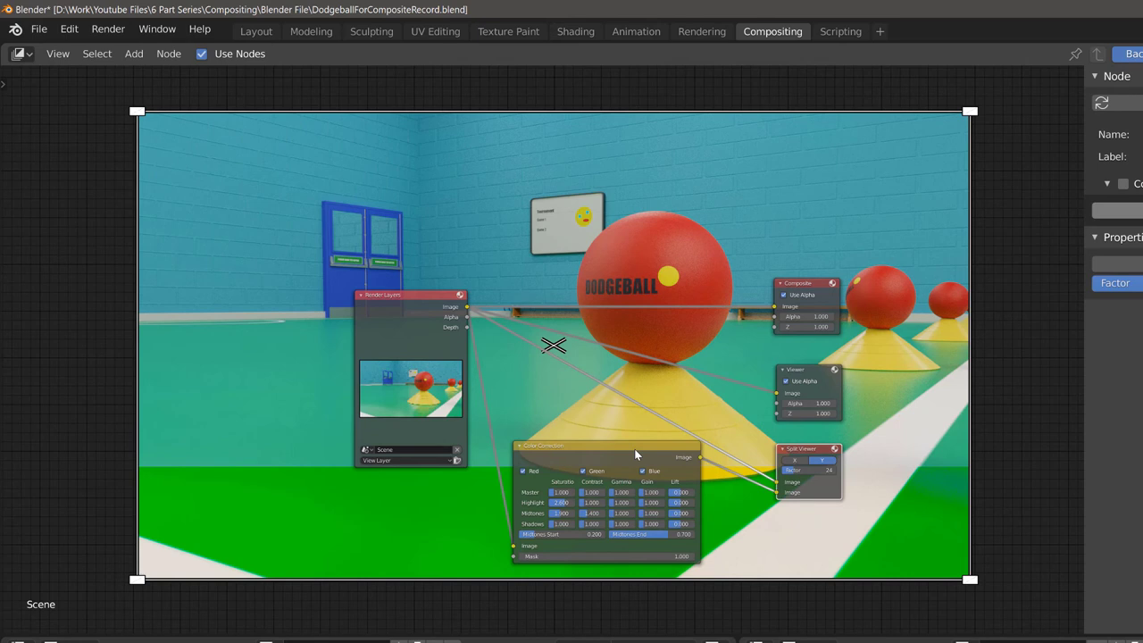
shift+click(587, 449)
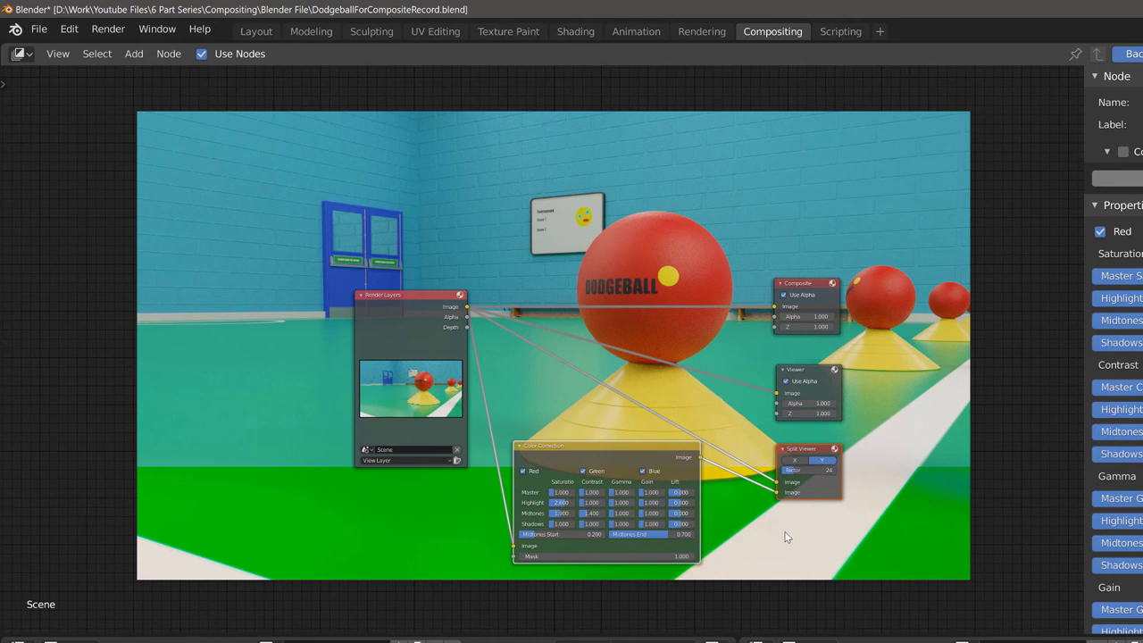
key(x)
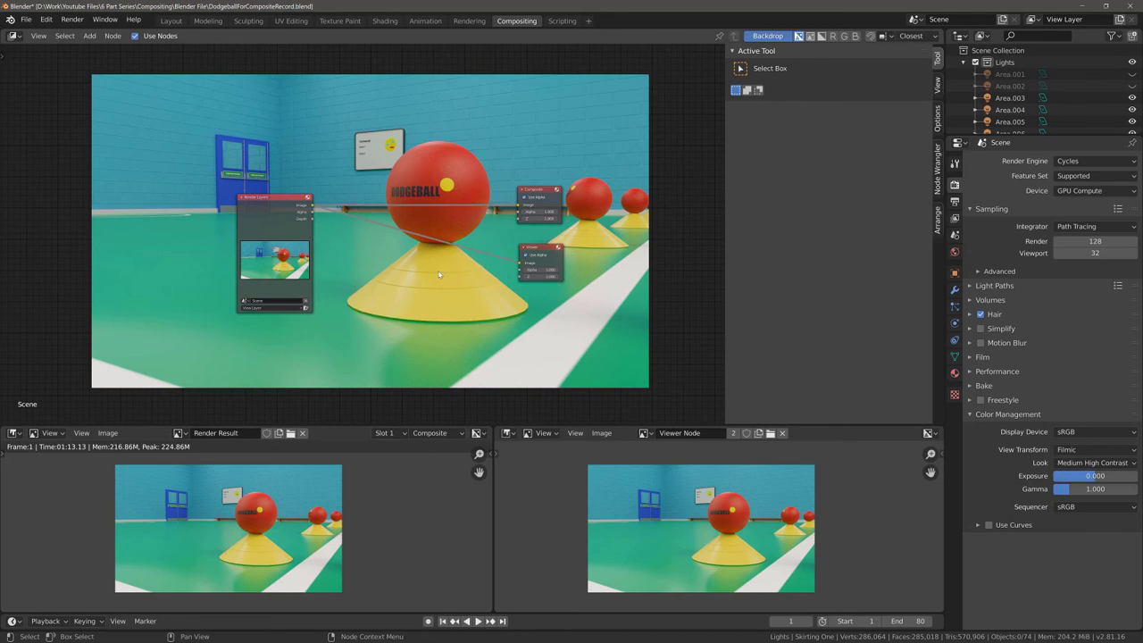
- Add a Blur node and insert it on the link between Render Layers and the Viewer node
key(shift+a)
mouse_move(439, 273)
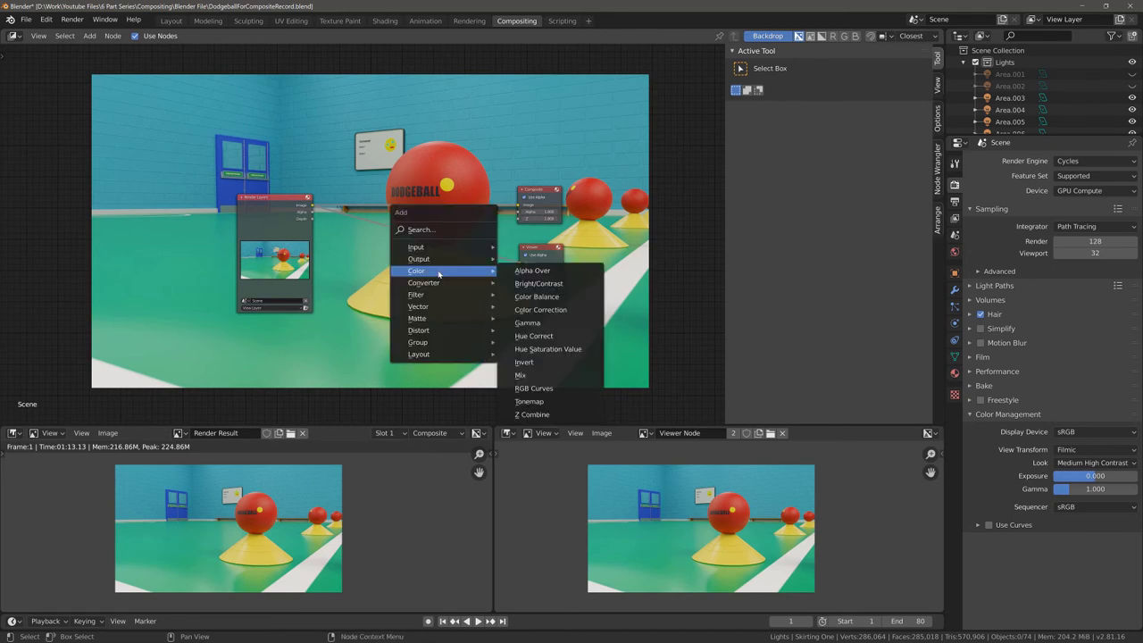
mouse_move(432, 294)
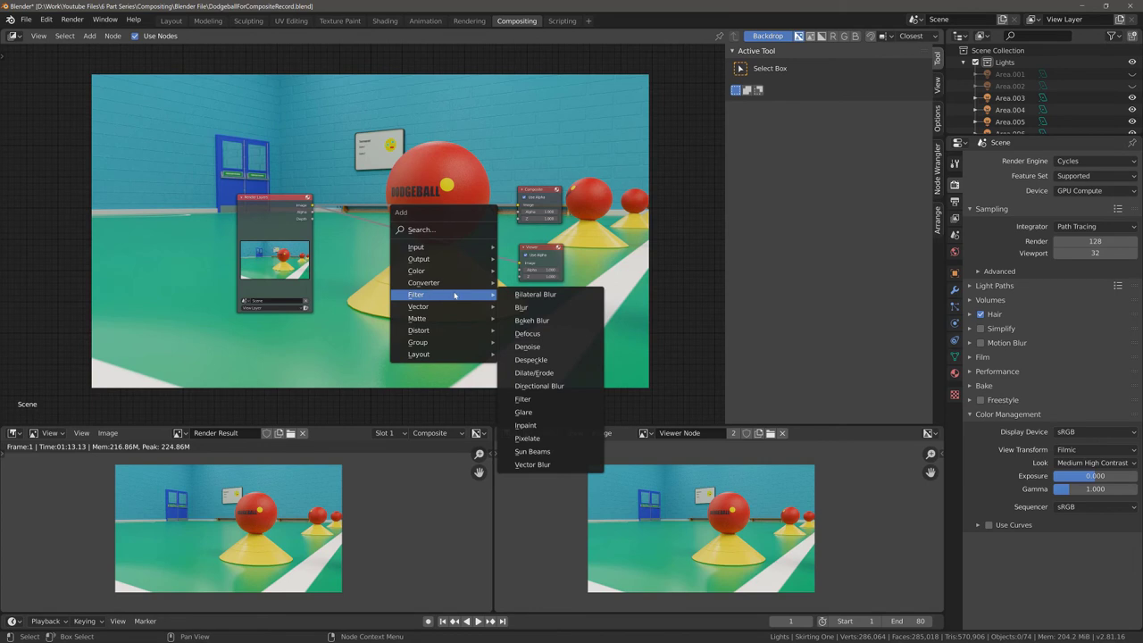
click(522, 308)
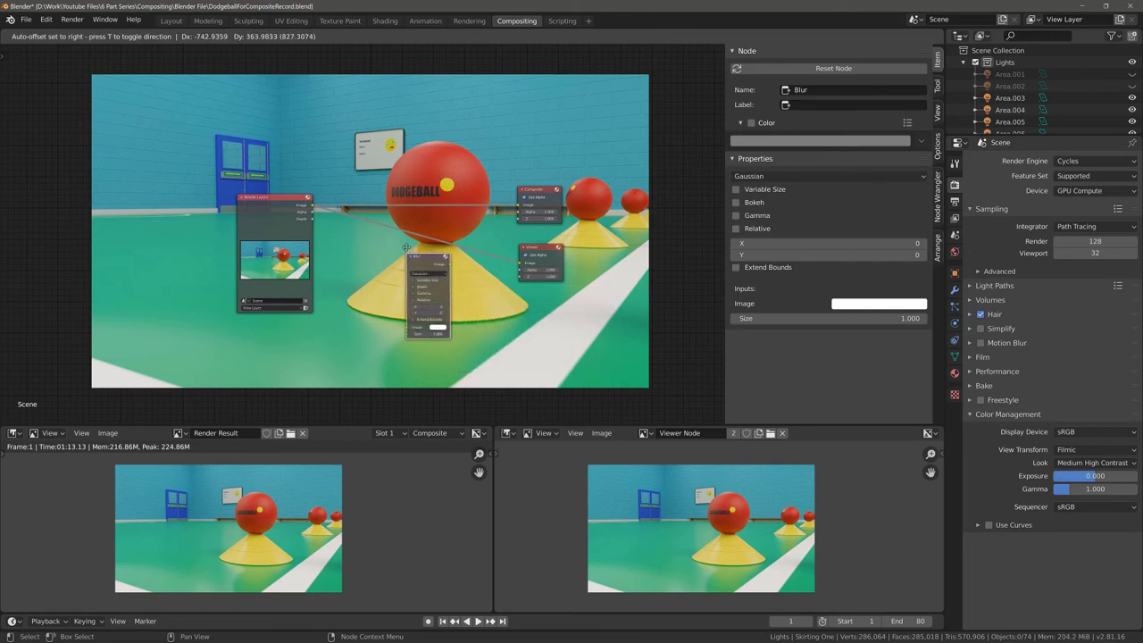
click(407, 229)
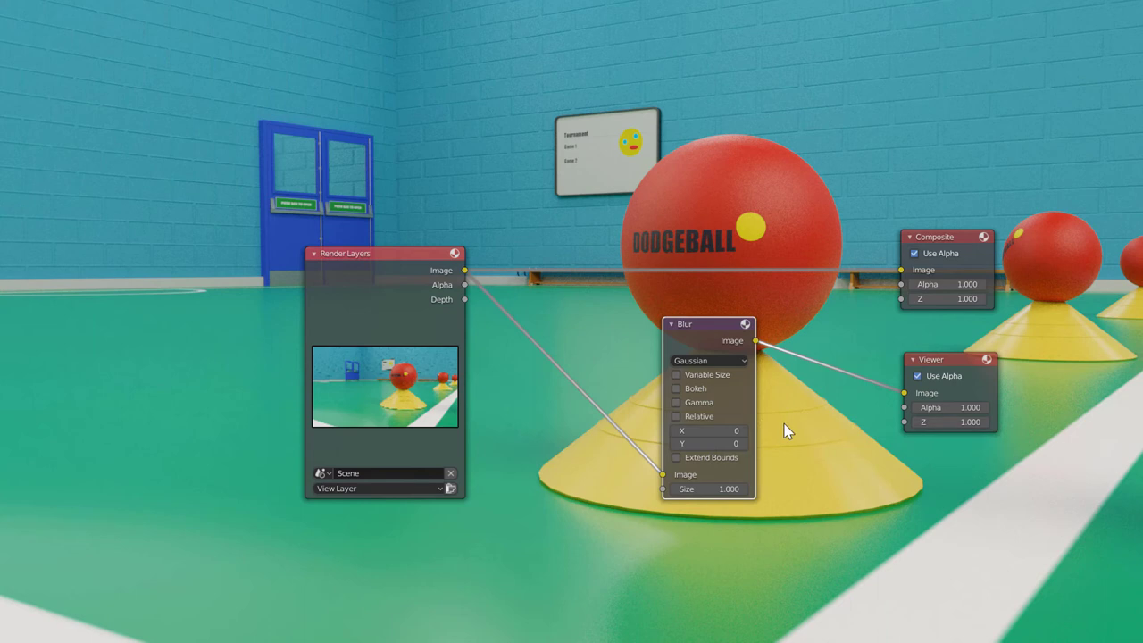
- Set the Blur node's X and Y values to 3
click(727, 436)
text(3)
key(Tab)
text(3)
key(Return)
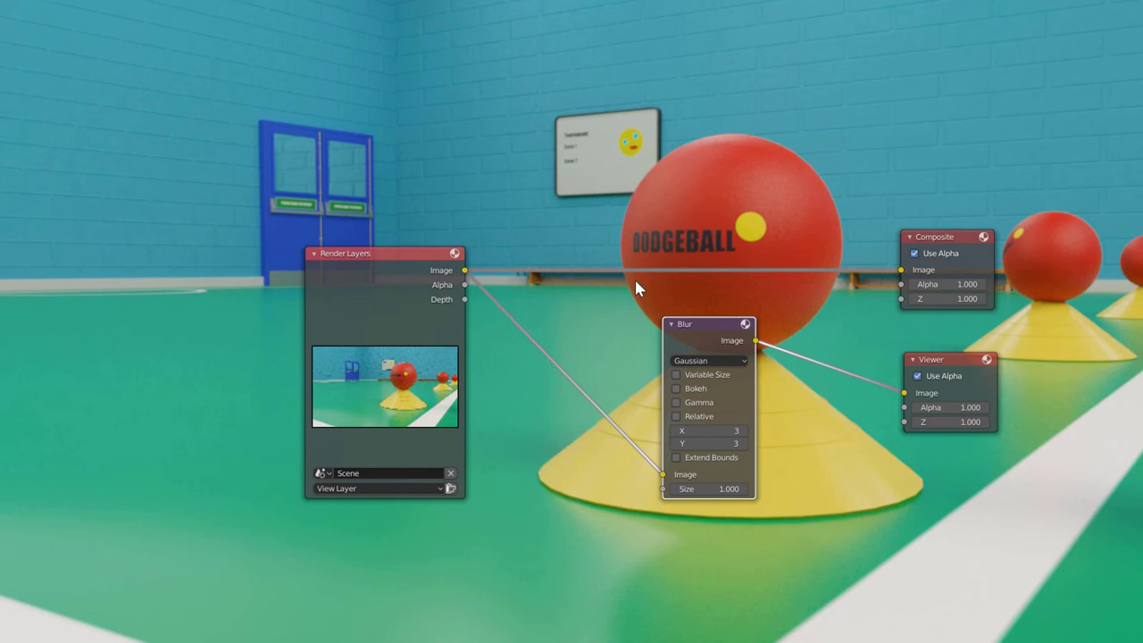
- Increase only the Blur node's X value to 30
click(705, 431)
text(30)
key(Return)
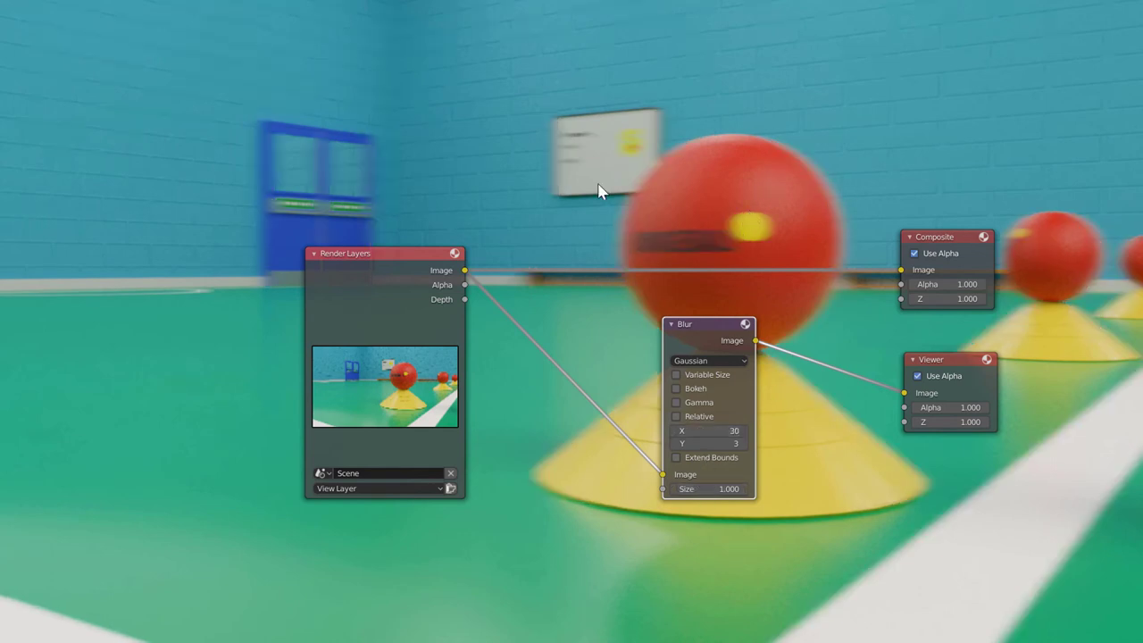
- Set the Blur node's X and Y values to 8
click(715, 430)
text(8)
key(Tab)
text(8)
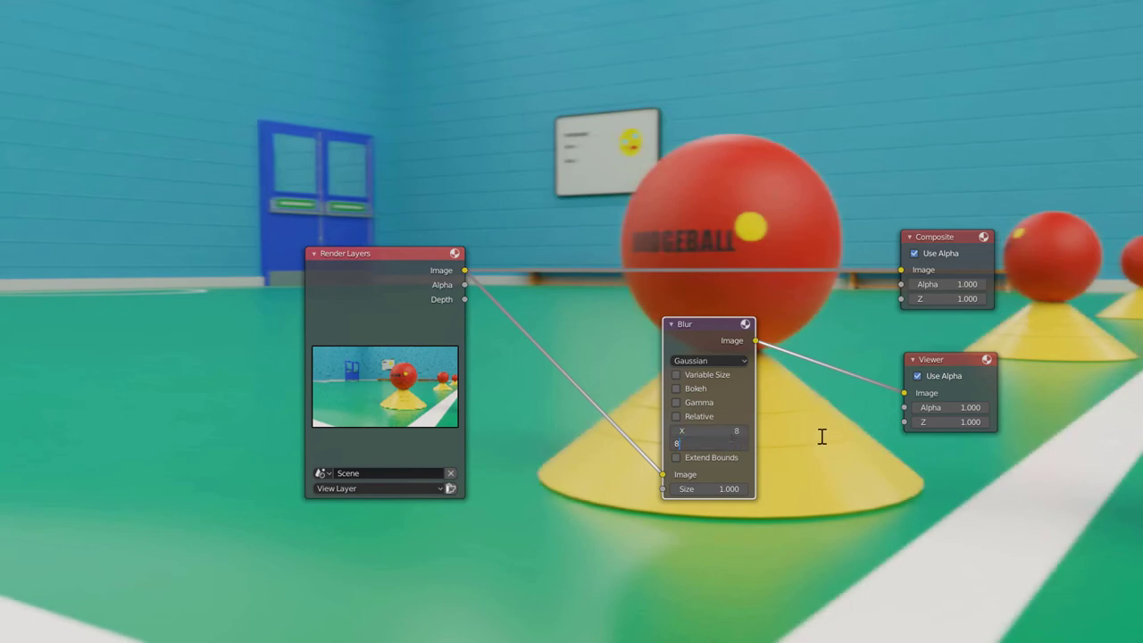
key(Return)
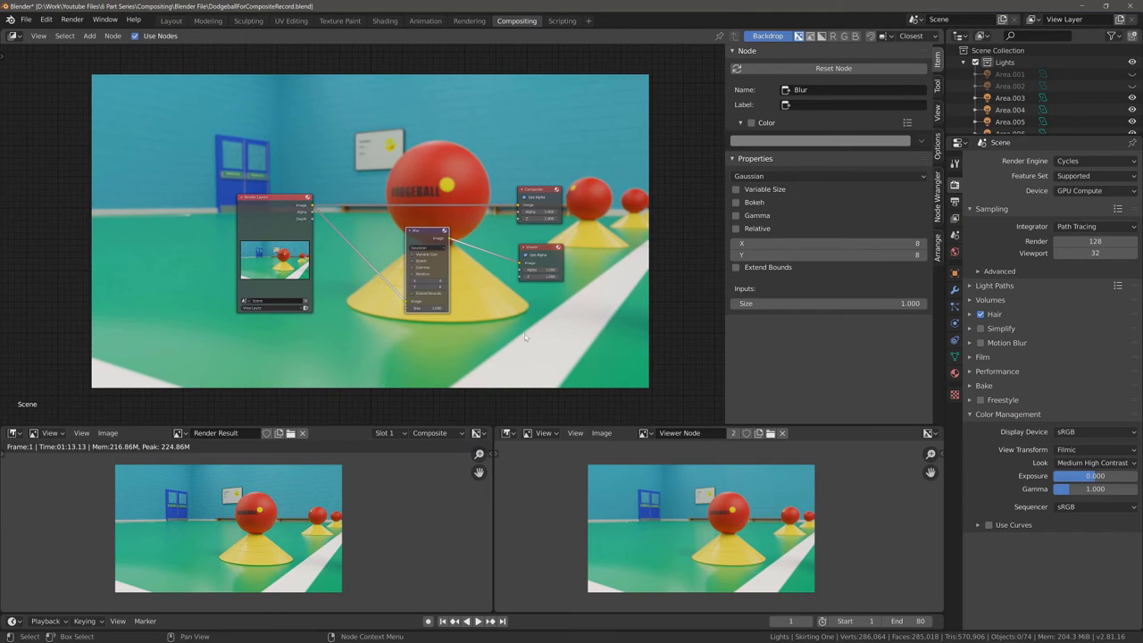
- Look through the saving options for the Viewer Node image in the second Image Editor
click(600, 435)
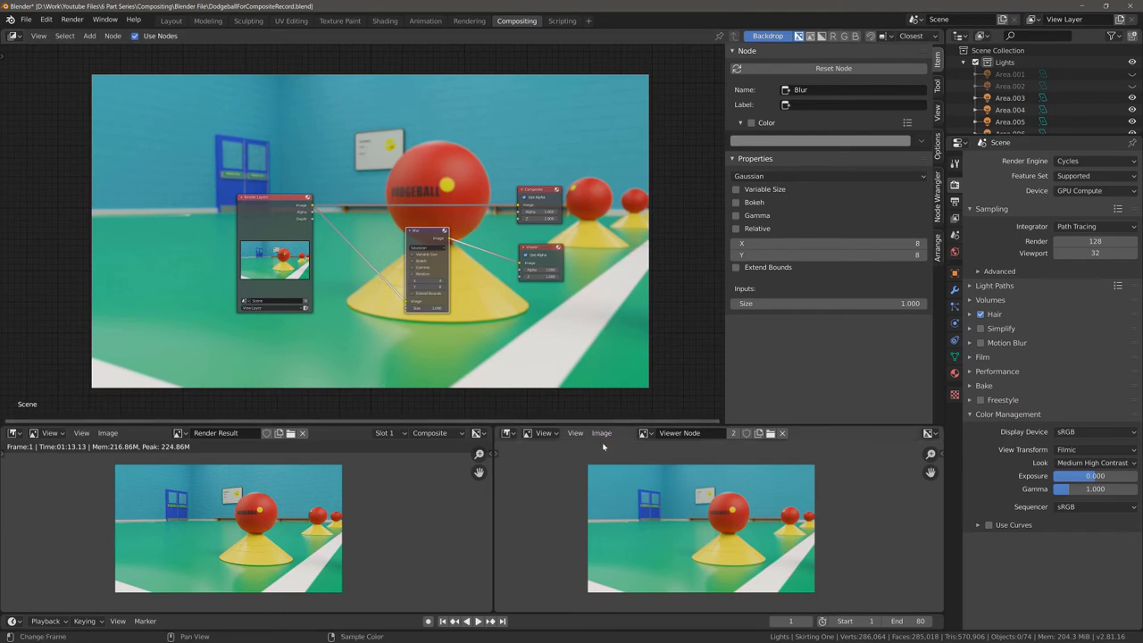
click(602, 436)
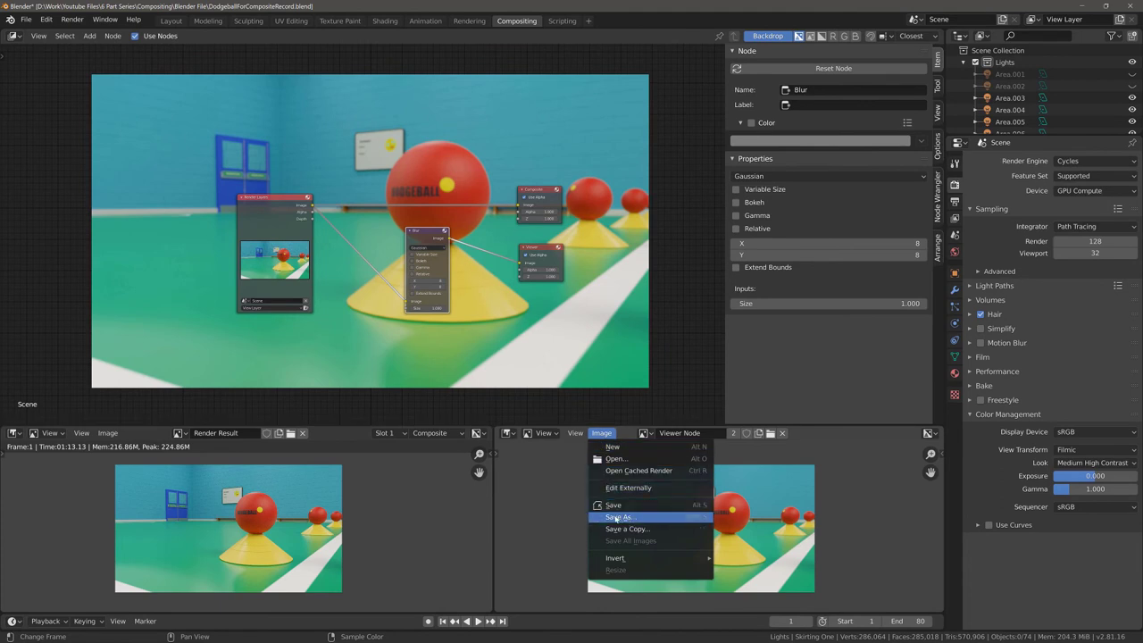
- Select the Viewer node, and hide and show the node editor's sidebar with its properties
click(544, 254)
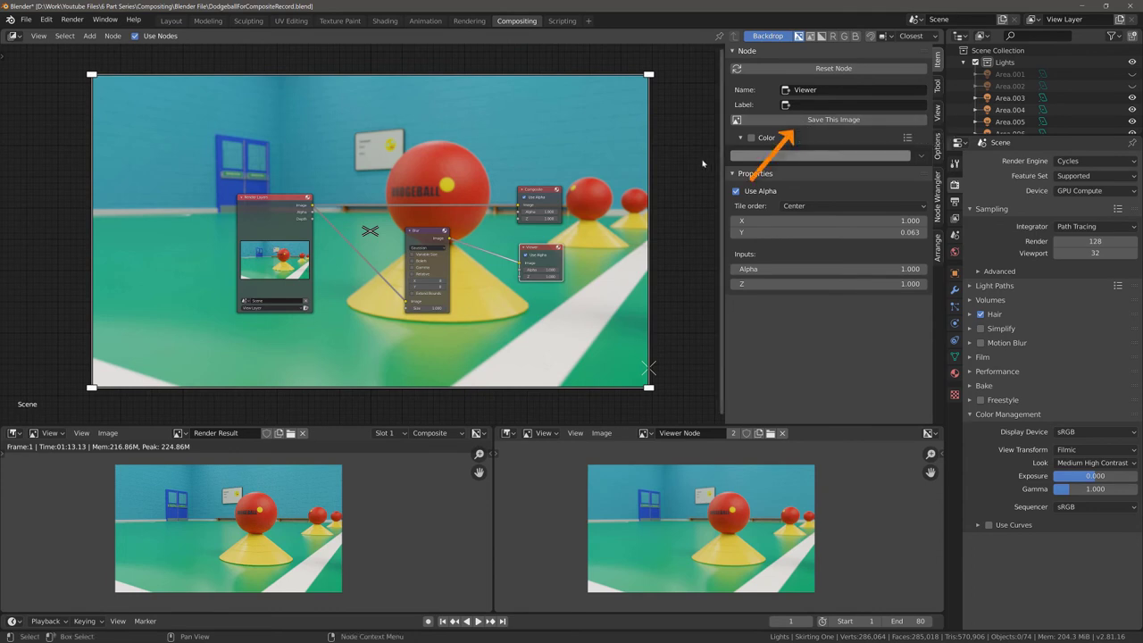
key(n)
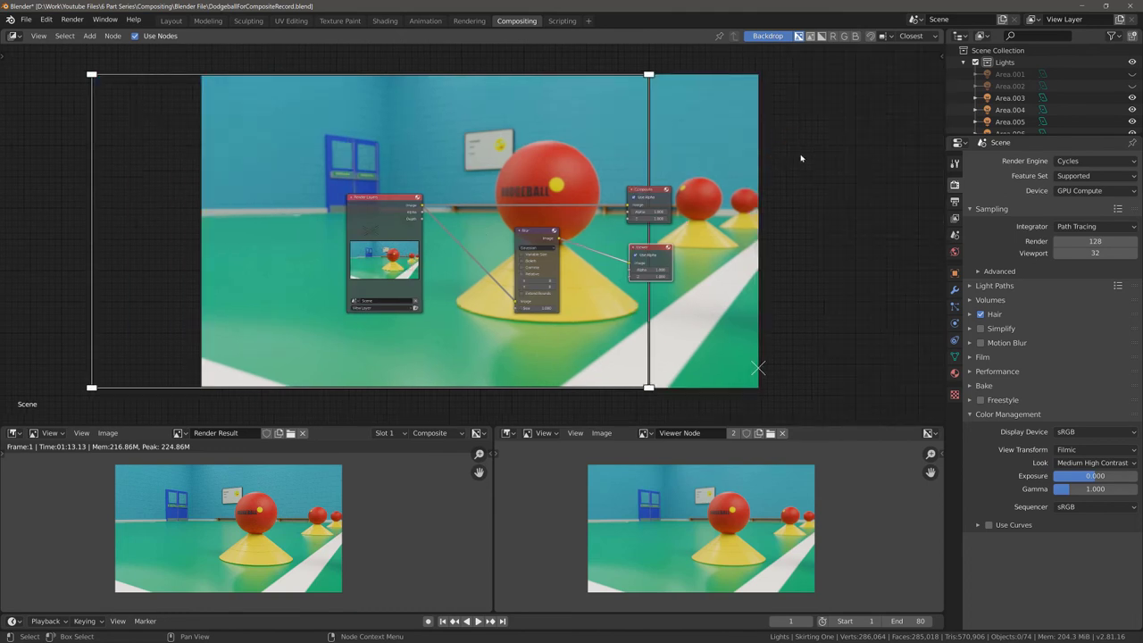
key(n)
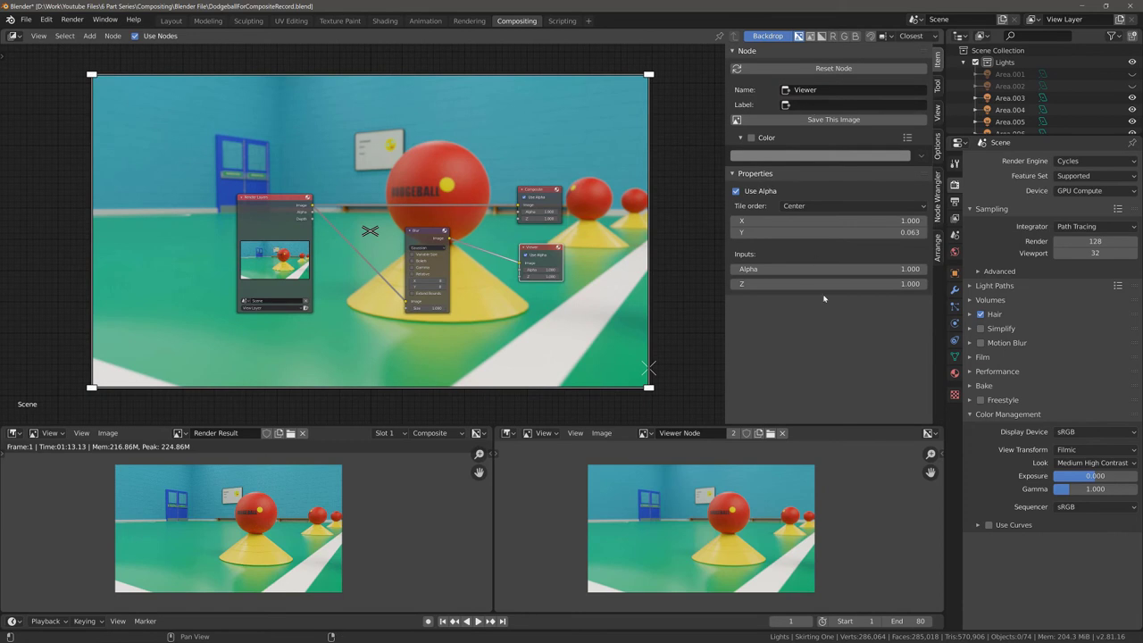
- Start saving the Viewer node's image, choose the image renders folder in Compositing, and name the file Blur
click(817, 121)
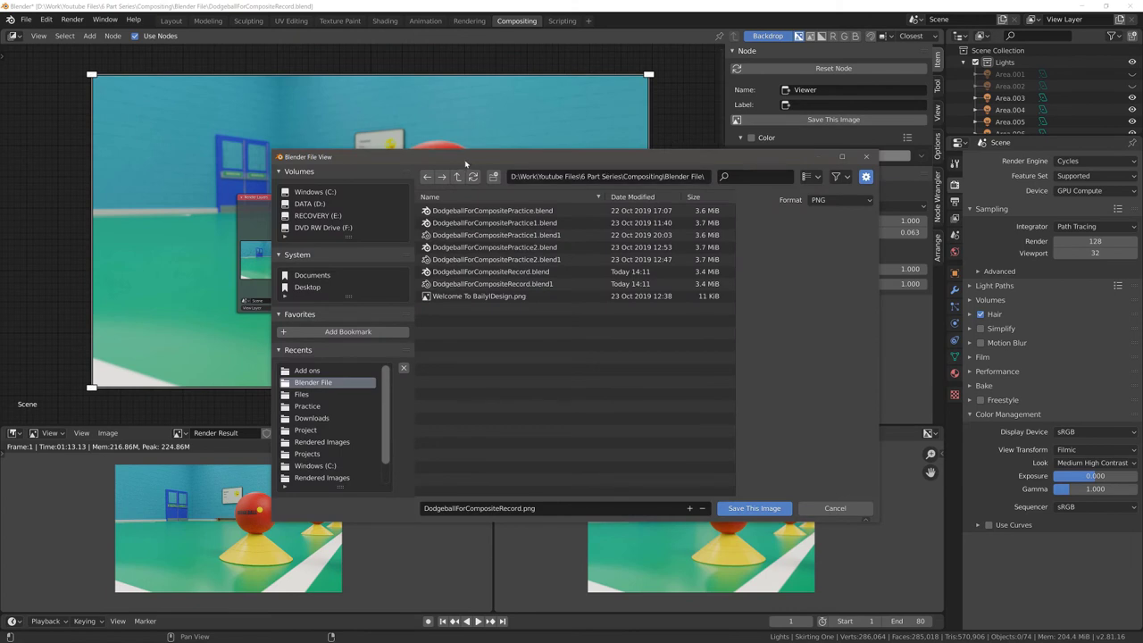
click(457, 176)
double_click(562, 255)
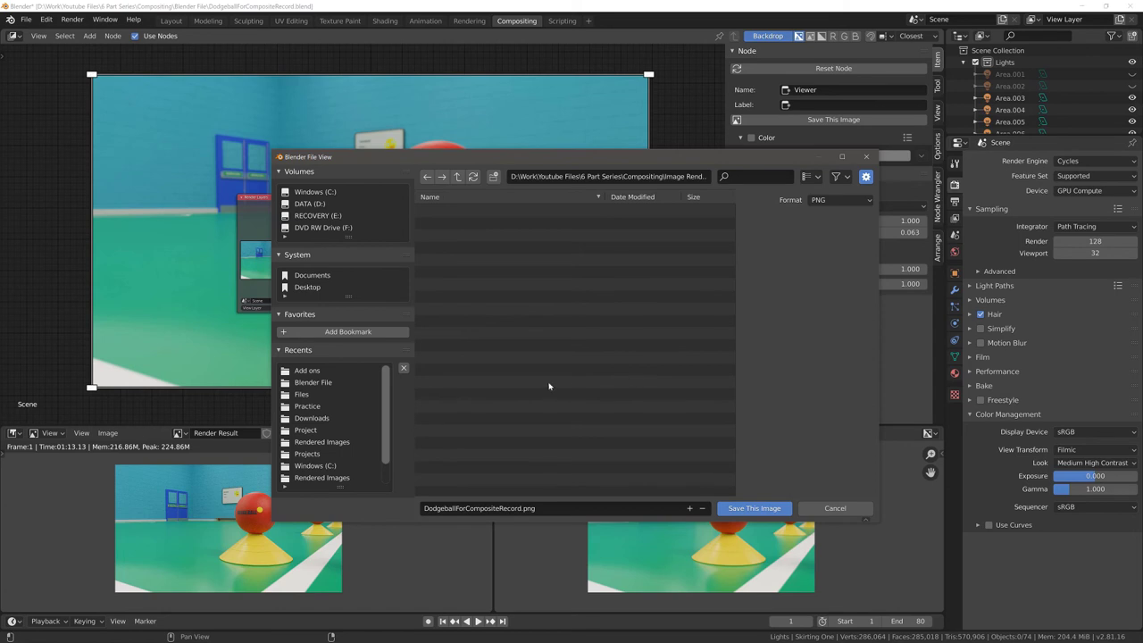
click(480, 508)
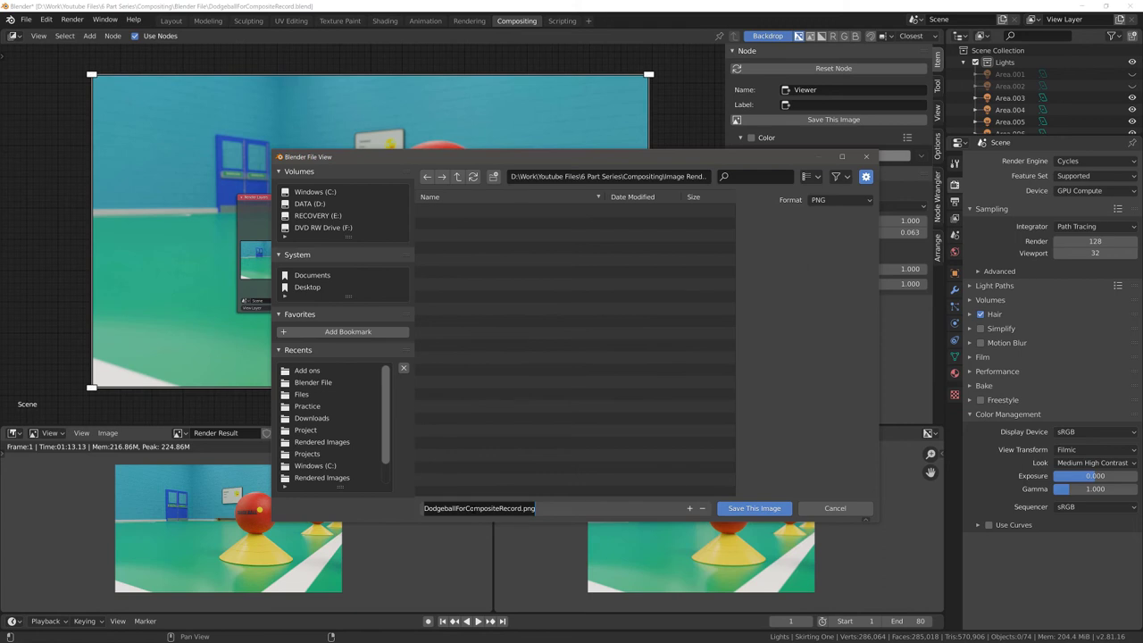
text(Blur)
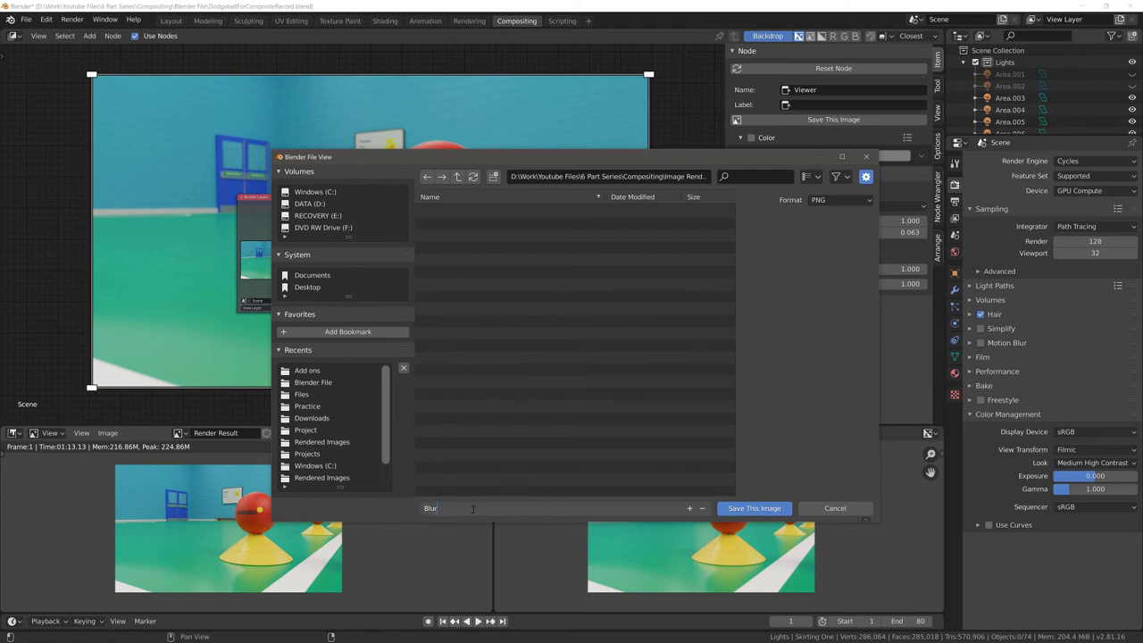
key(Return)
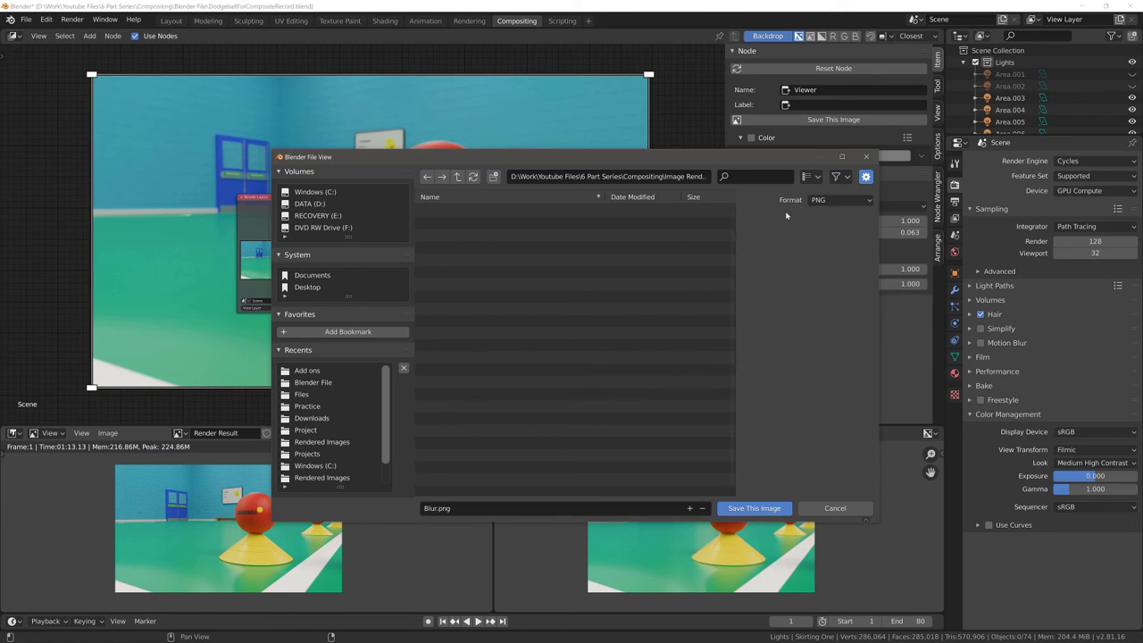
- Review the available file formats, choose PNG, and save the image as Blur.png
click(819, 202)
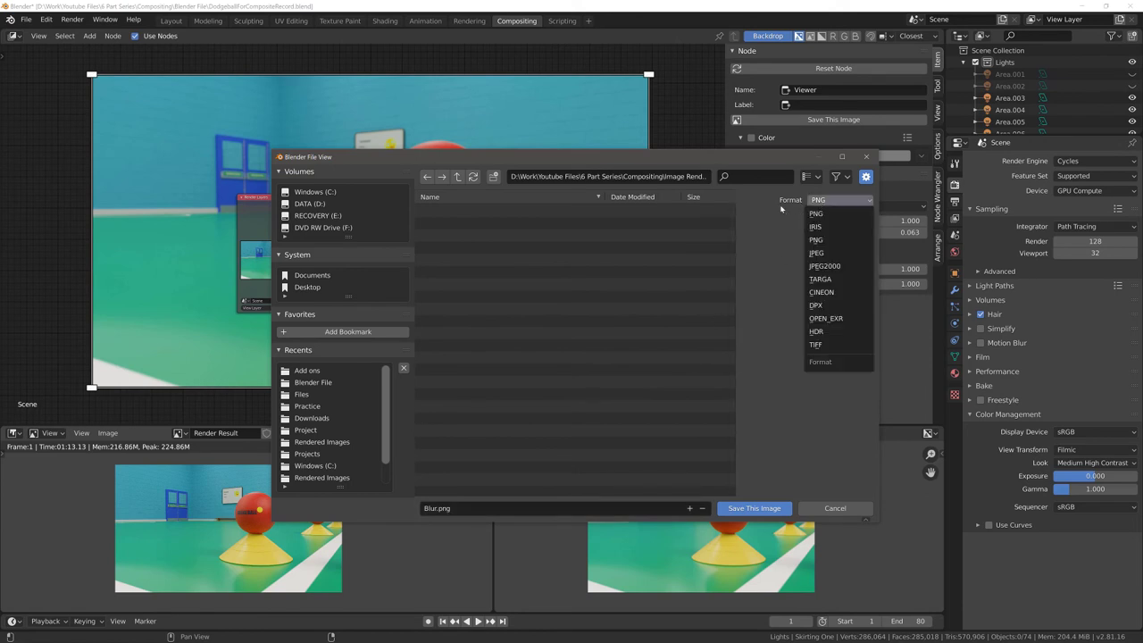
click(790, 211)
click(849, 201)
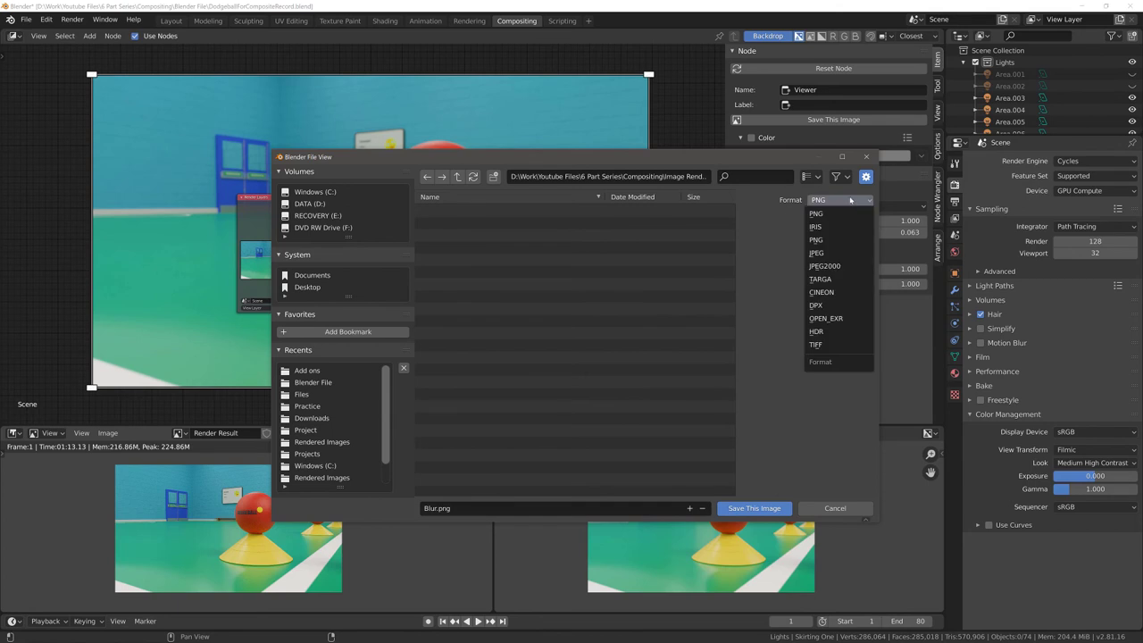
click(849, 241)
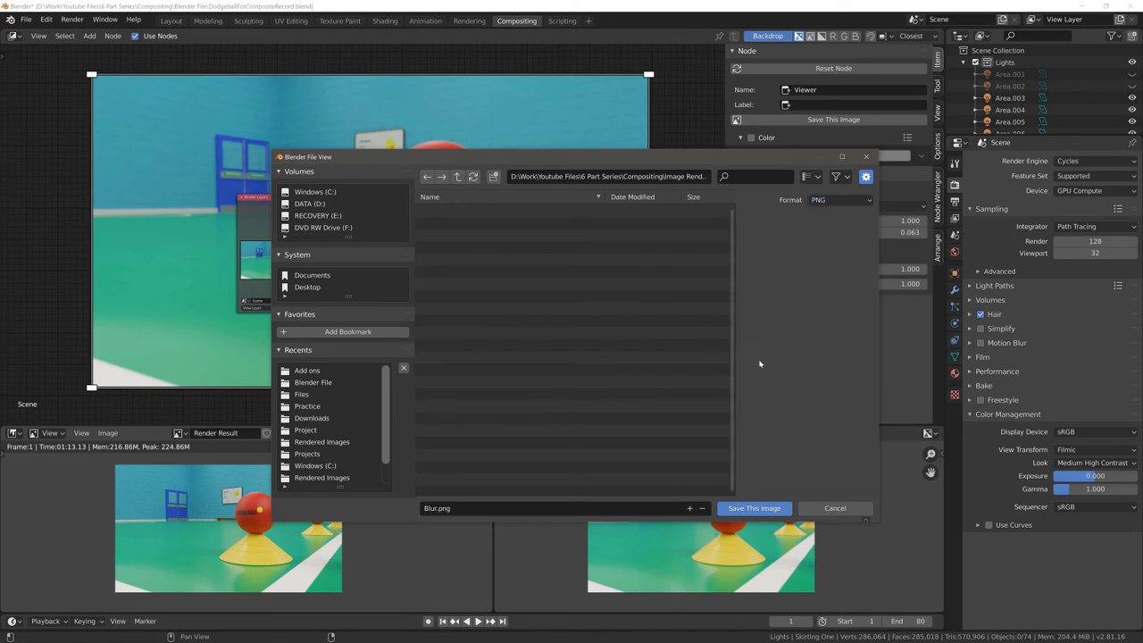
click(741, 510)
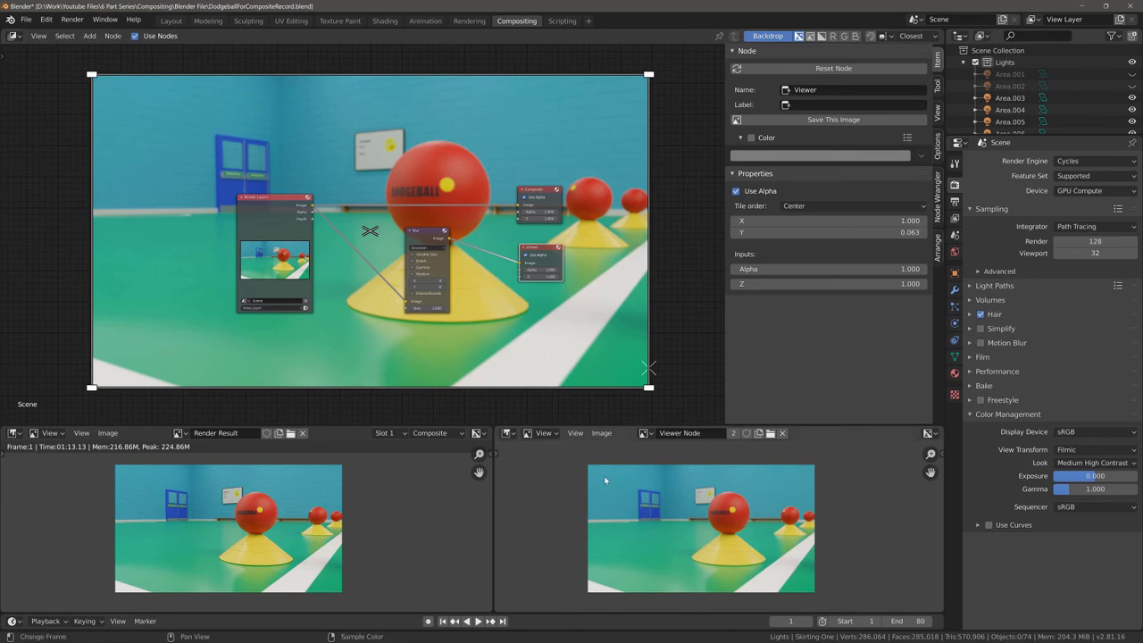
- Reroute the Blur node to sit between Render Layers and Composite, feed the Viewer directly, and open the Render Result's image options
drag(434, 236, 438, 265)
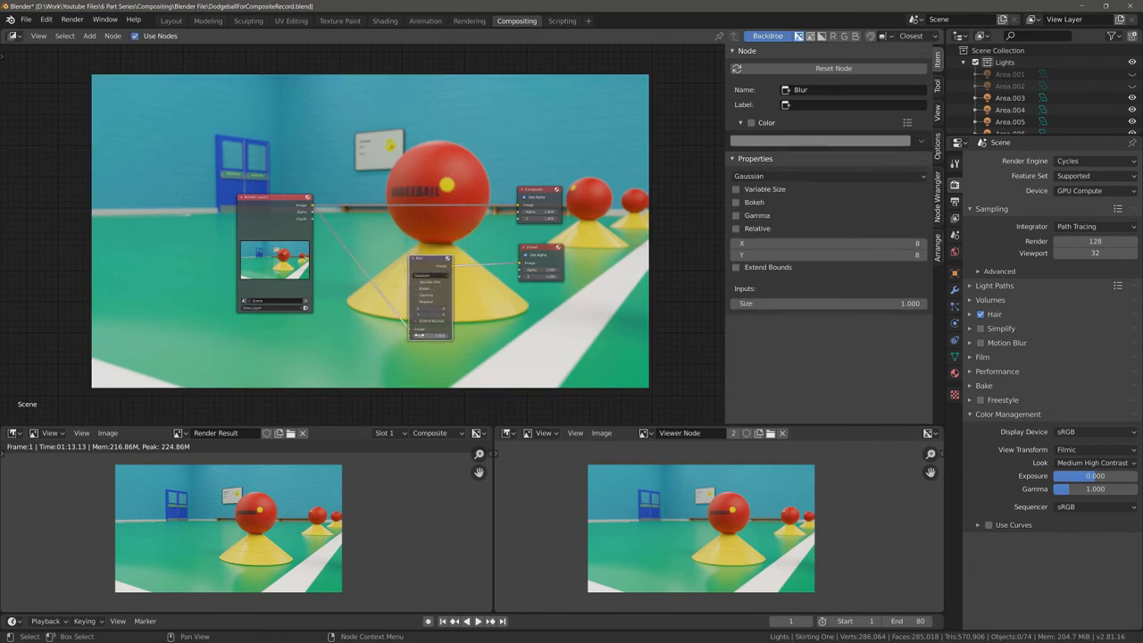
drag(410, 329, 522, 263)
drag(440, 259, 465, 144)
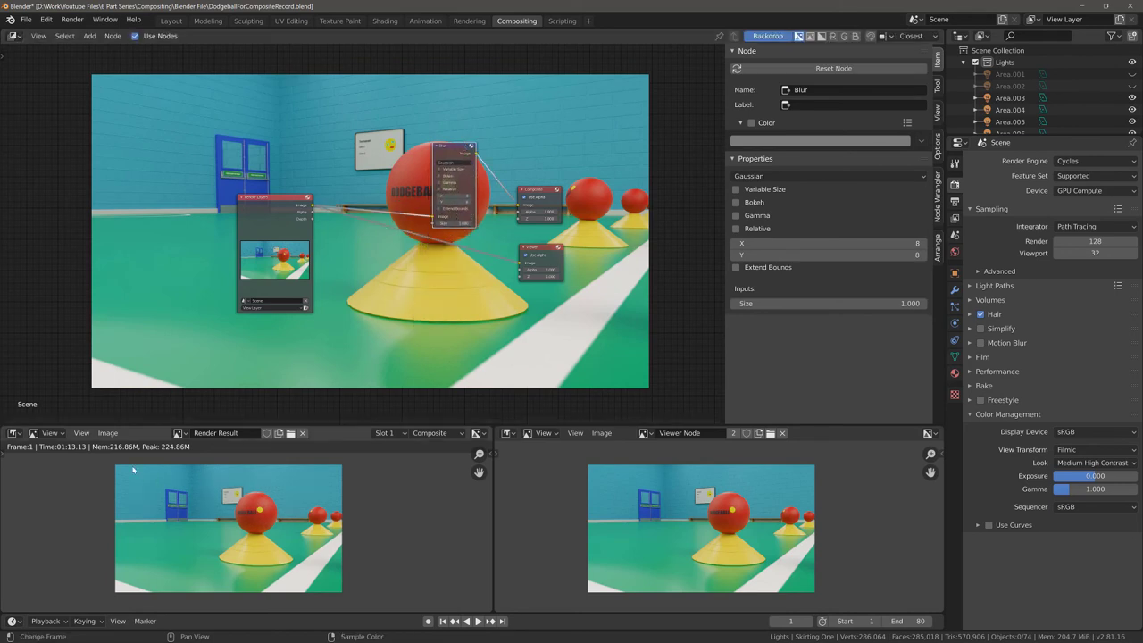
click(107, 433)
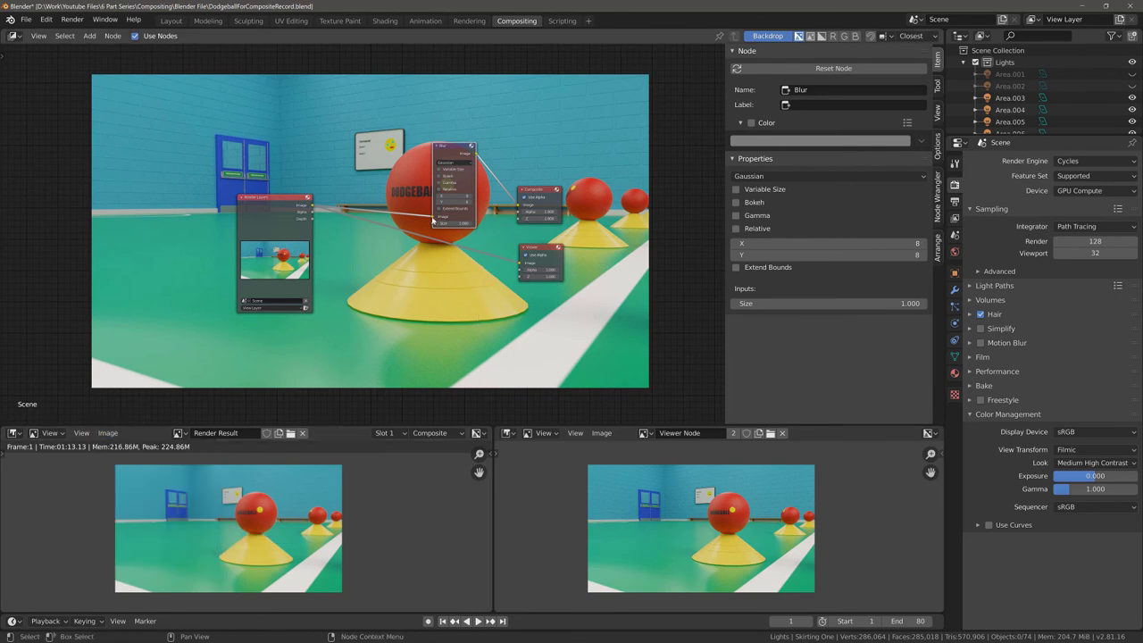
- Move the Blur node back between Render Layers and the Viewer node, leaving Composite fed directly by the render
drag(434, 220, 518, 206)
drag(454, 147, 425, 225)
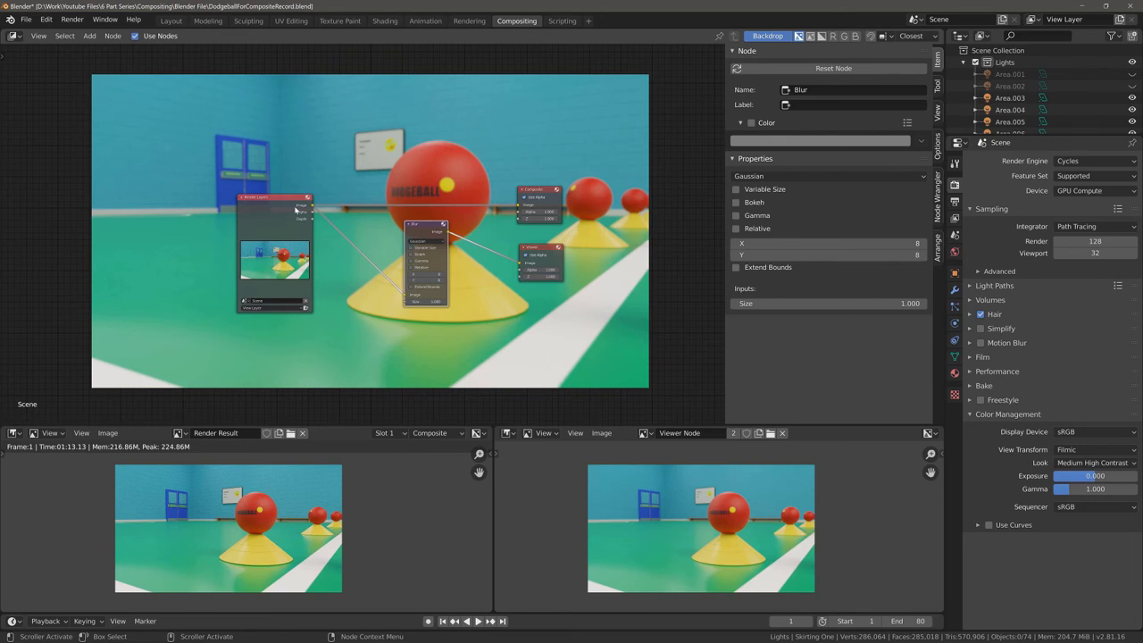
- Shift the Render Layers node slightly away from the Blur node, and mute the Blur node
drag(296, 210, 279, 217)
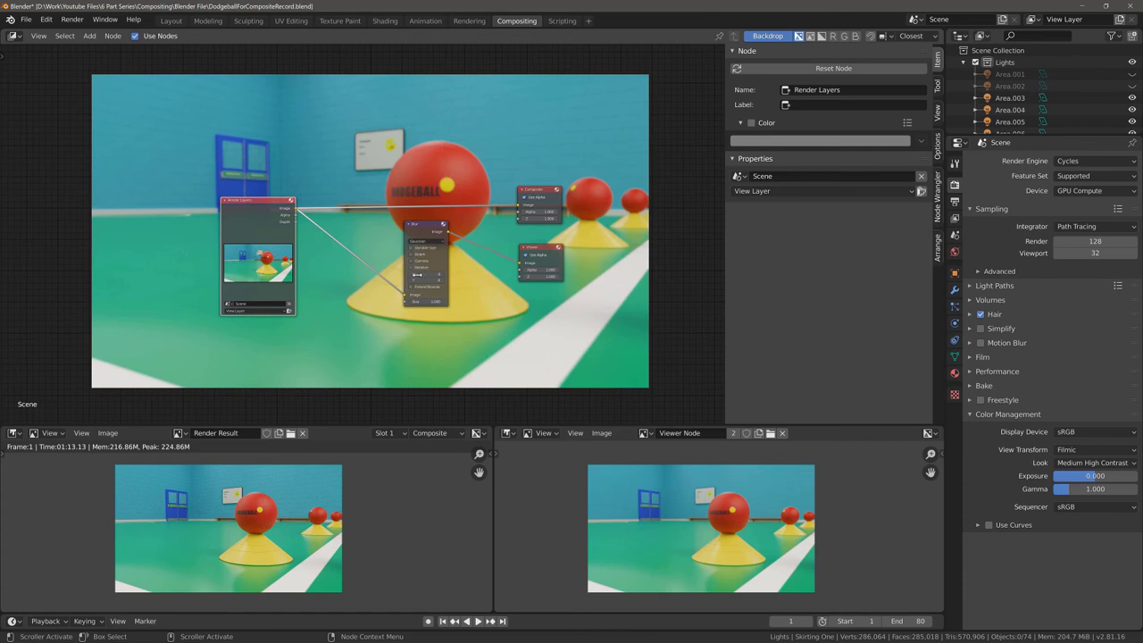
click(421, 234)
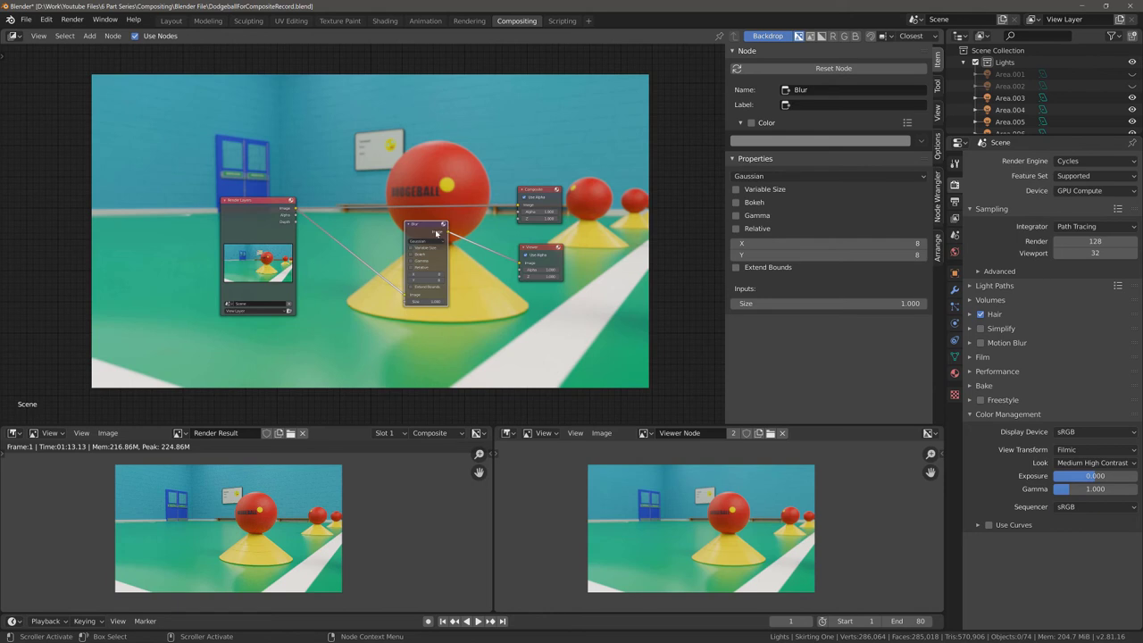
key(m)
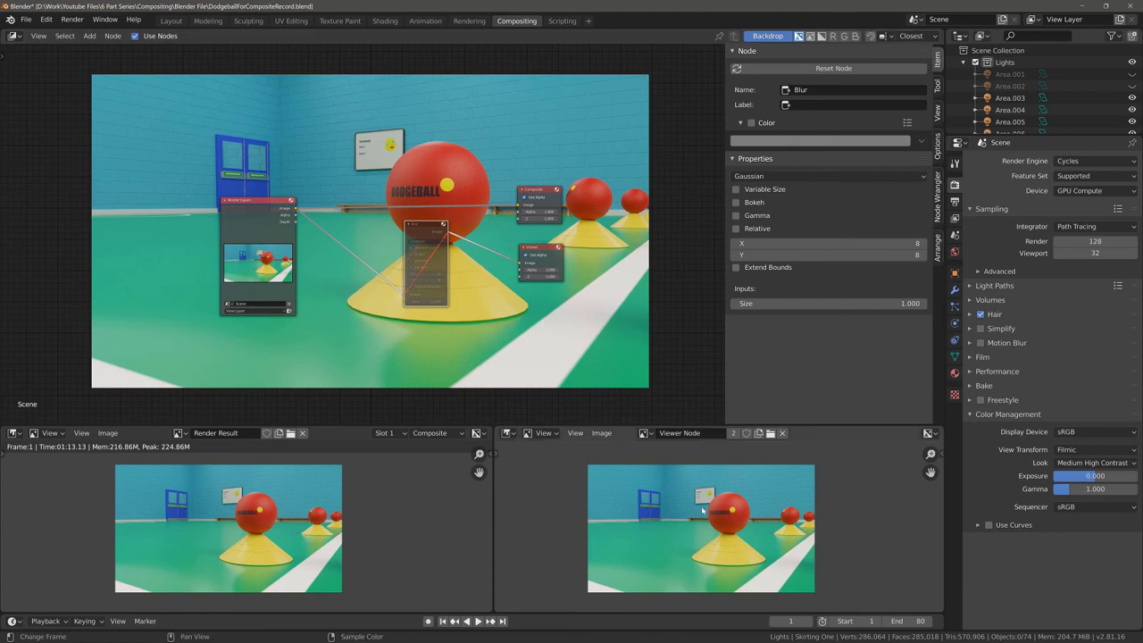
- Examine the noise in the Viewer Node image up close around the red ball, bench and floor
scroll(720, 540, up, 10)
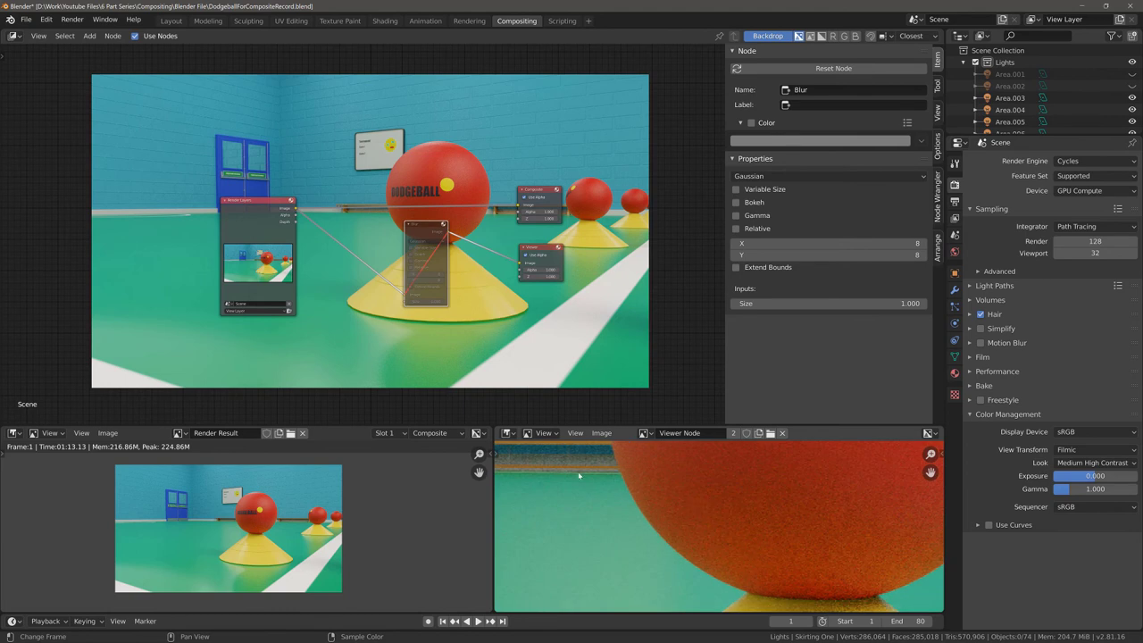
scroll(724, 522, down, 9)
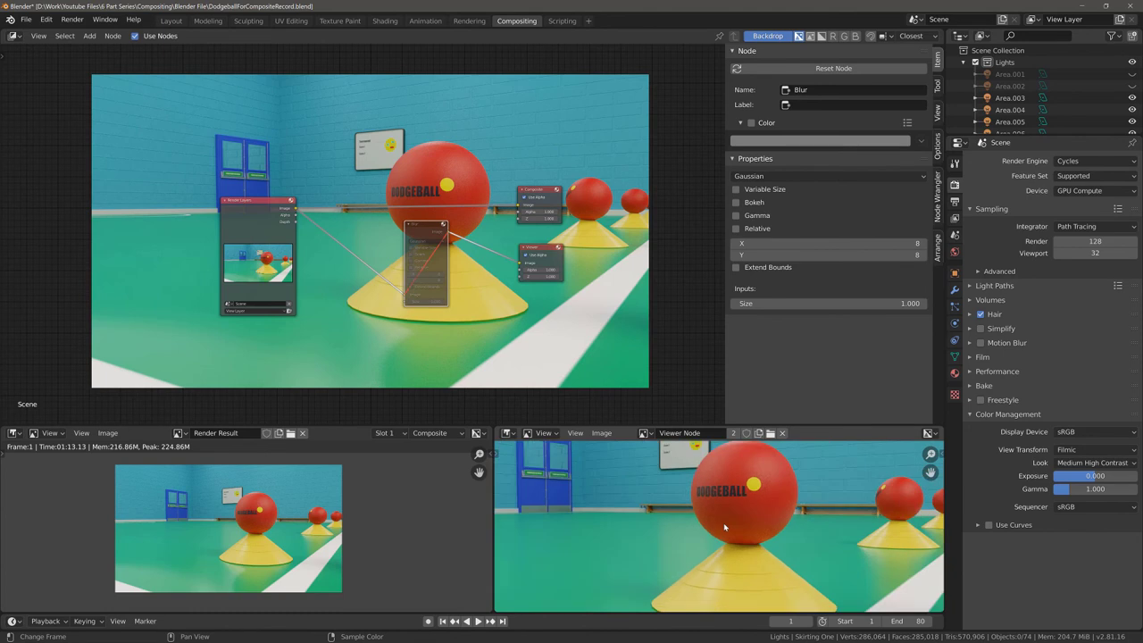
scroll(724, 527, down, 1)
scroll(725, 526, up, 1)
scroll(719, 532, up, 1)
scroll(714, 534, down, 1)
scroll(733, 543, up, 3)
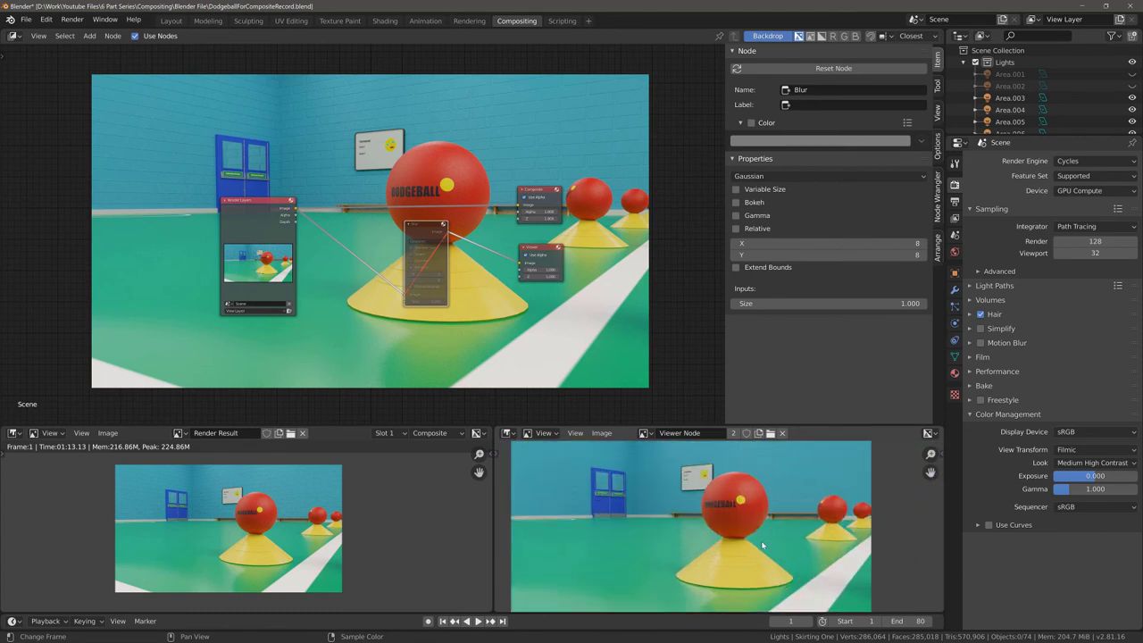
scroll(764, 544, down, 1)
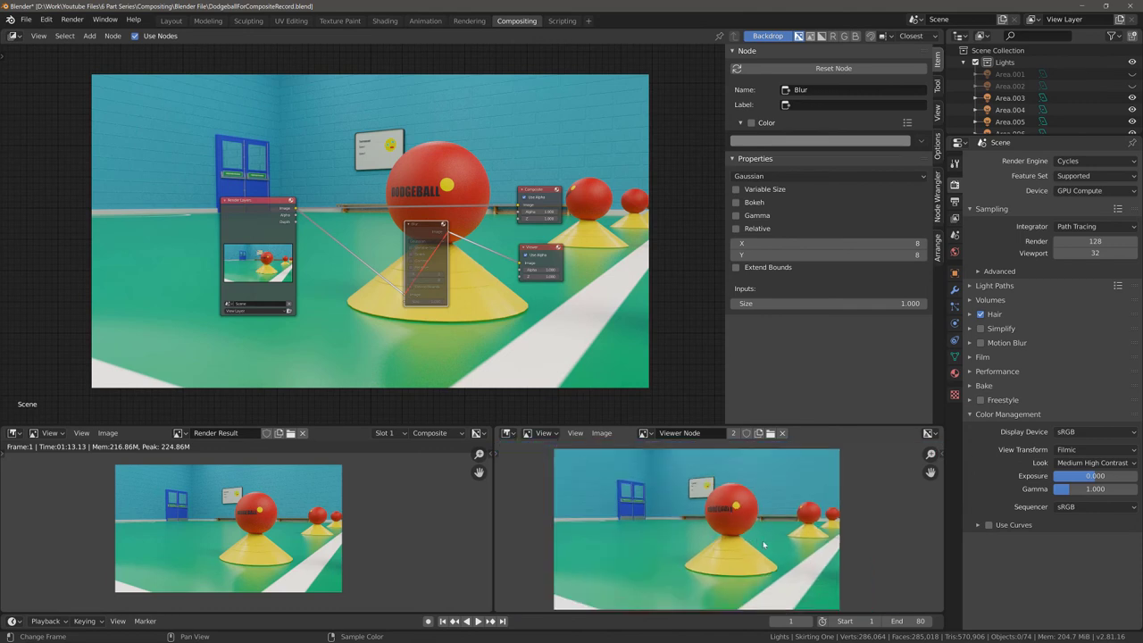
scroll(764, 544, up, 3)
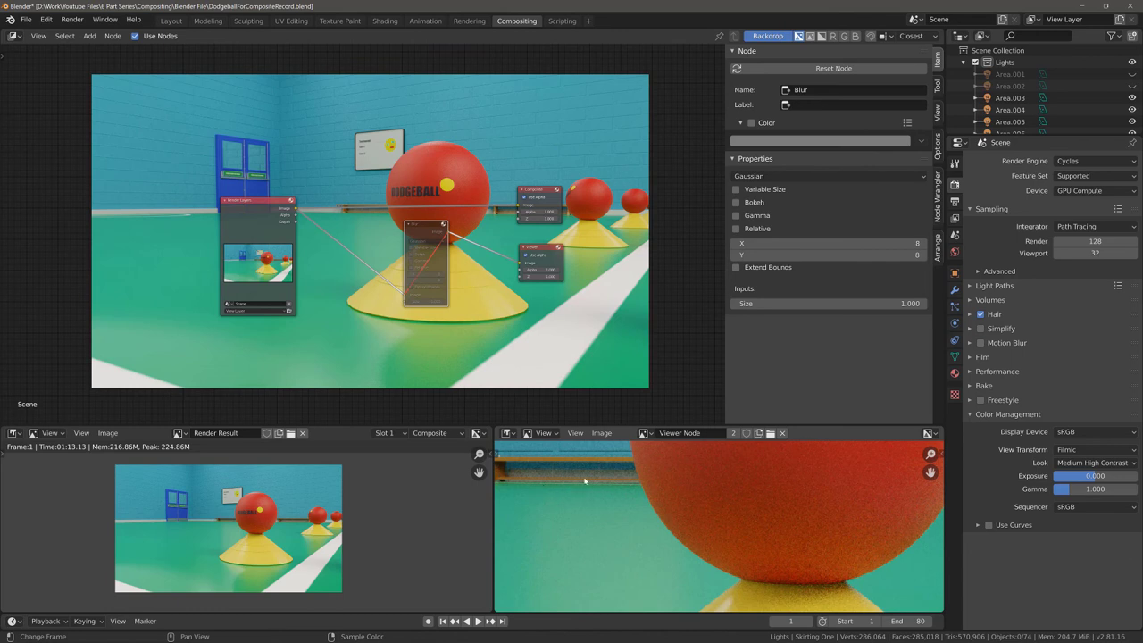
scroll(559, 502, down, 5)
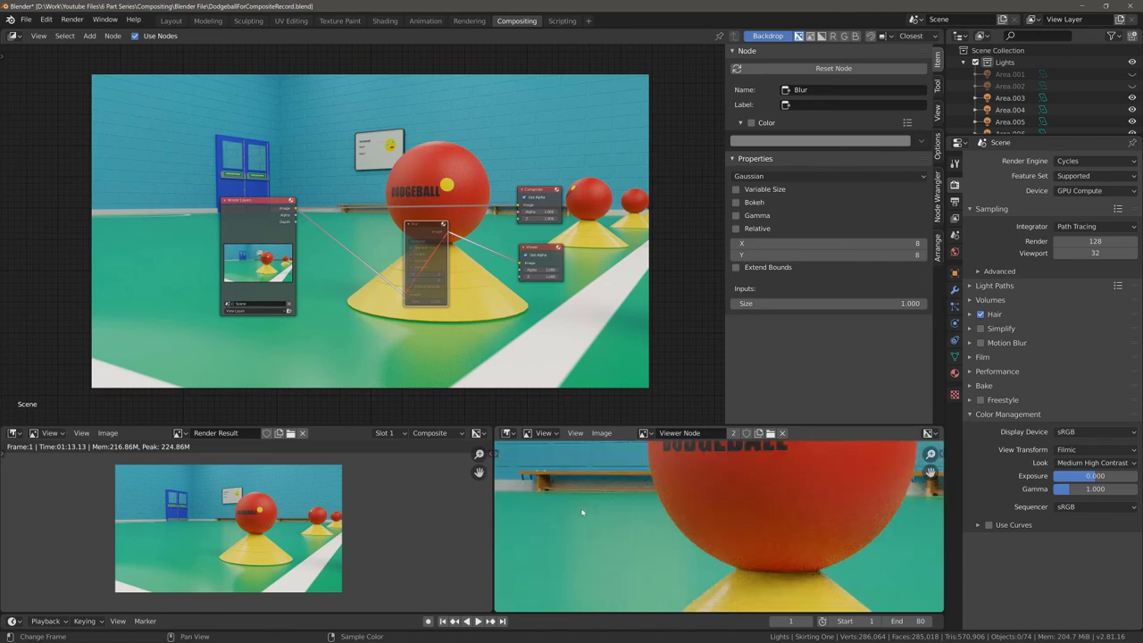
scroll(582, 513, up, 1)
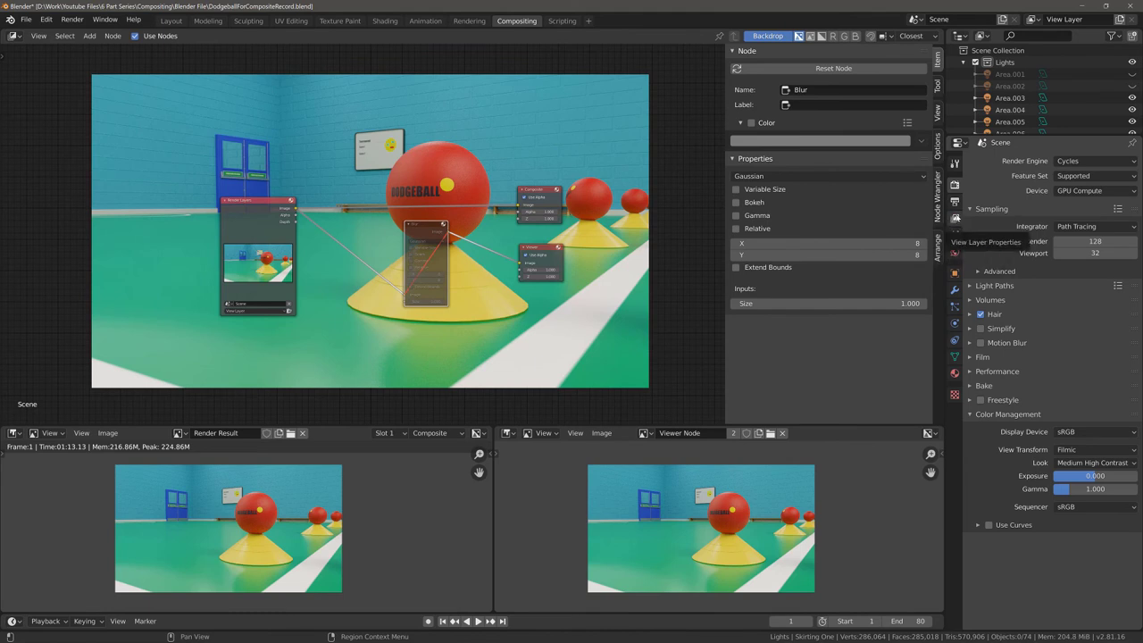
- Display the View Layer properties, and collapse and re-expand the Passes settings
click(956, 218)
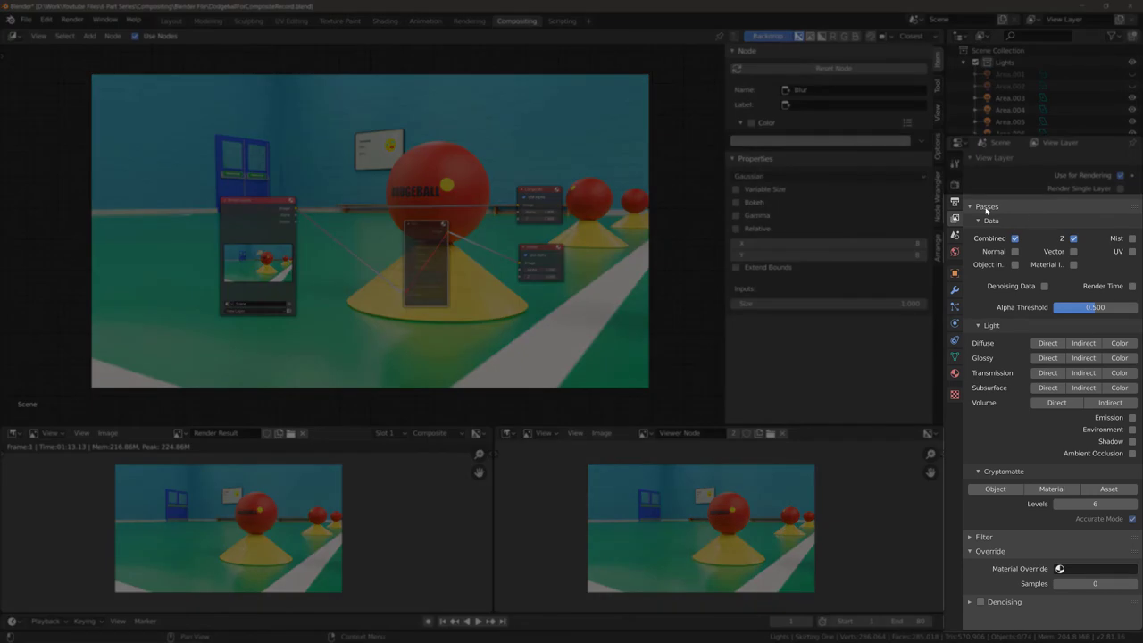
click(977, 211)
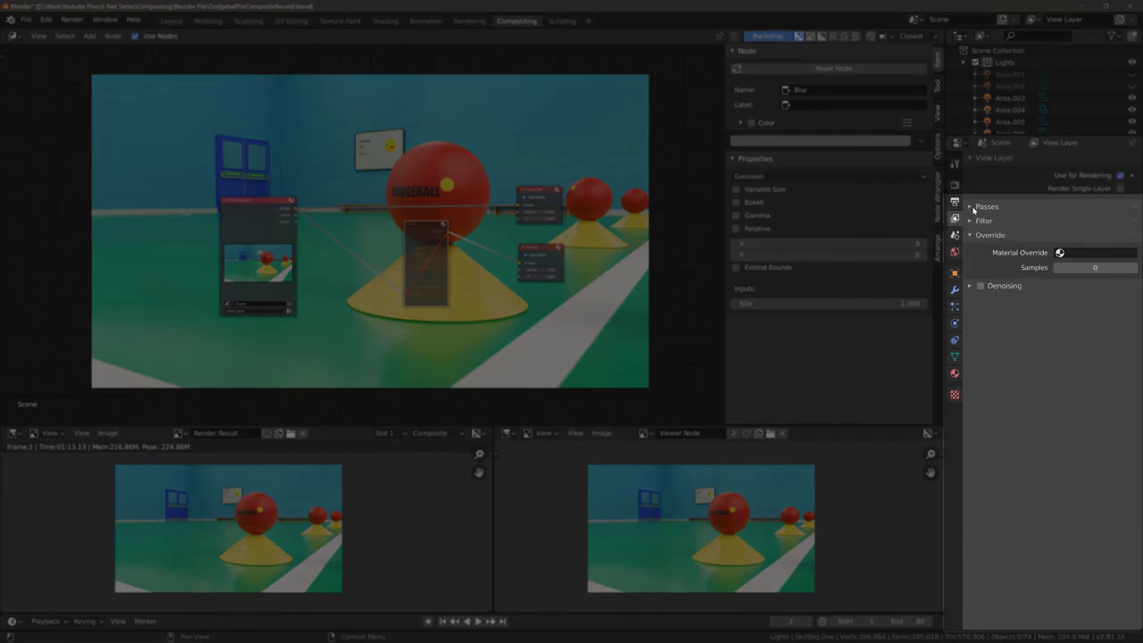
click(977, 212)
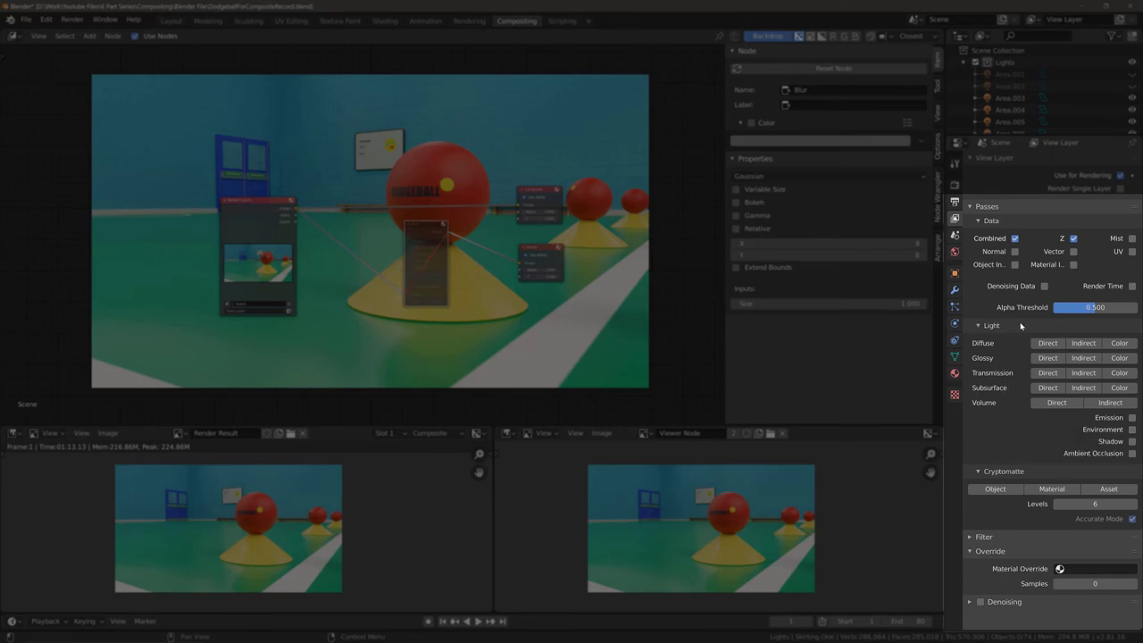
- Enable the Mist, Normal, Vector, UV, Material Index, Object Index and Denoising Data passes for the view layer
click(1131, 239)
click(1015, 252)
click(1074, 251)
click(1132, 252)
click(1074, 264)
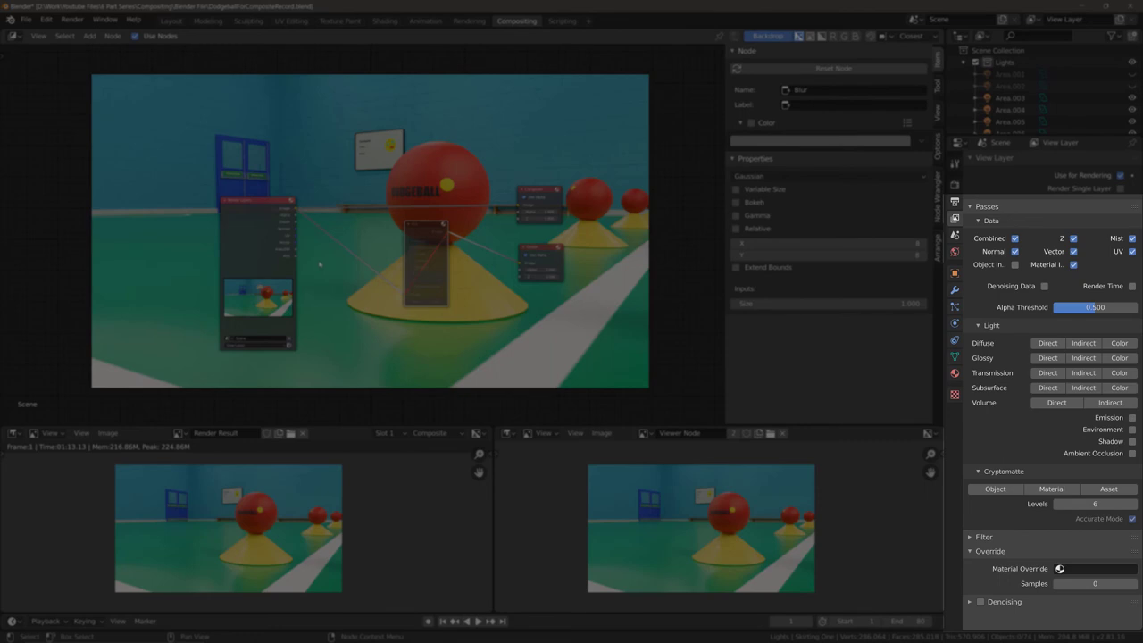
click(1015, 265)
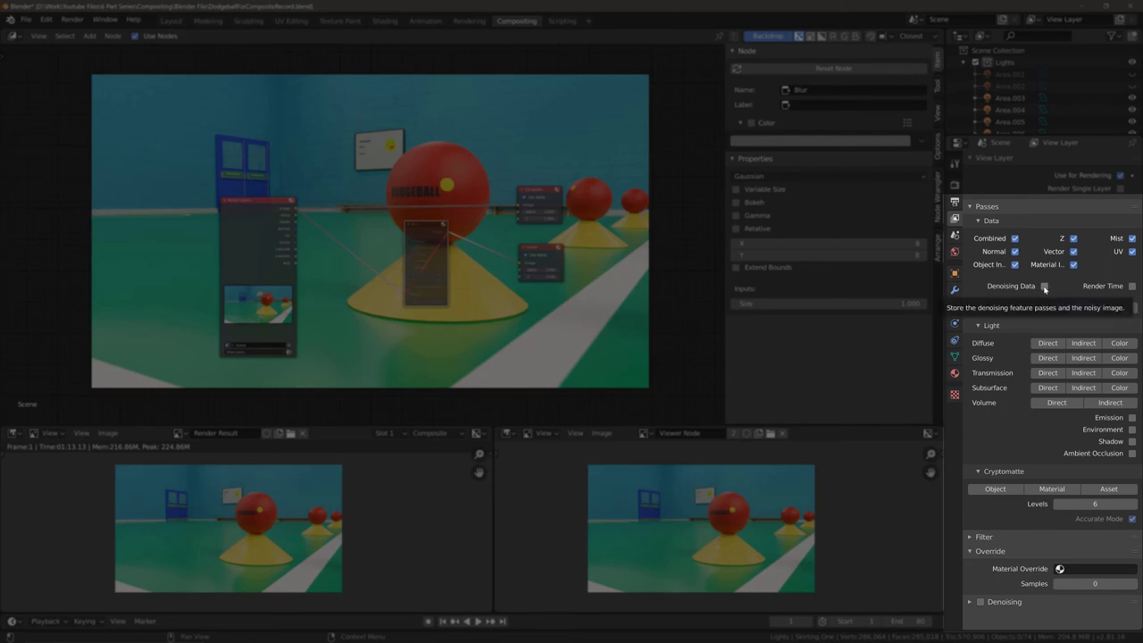
click(1045, 286)
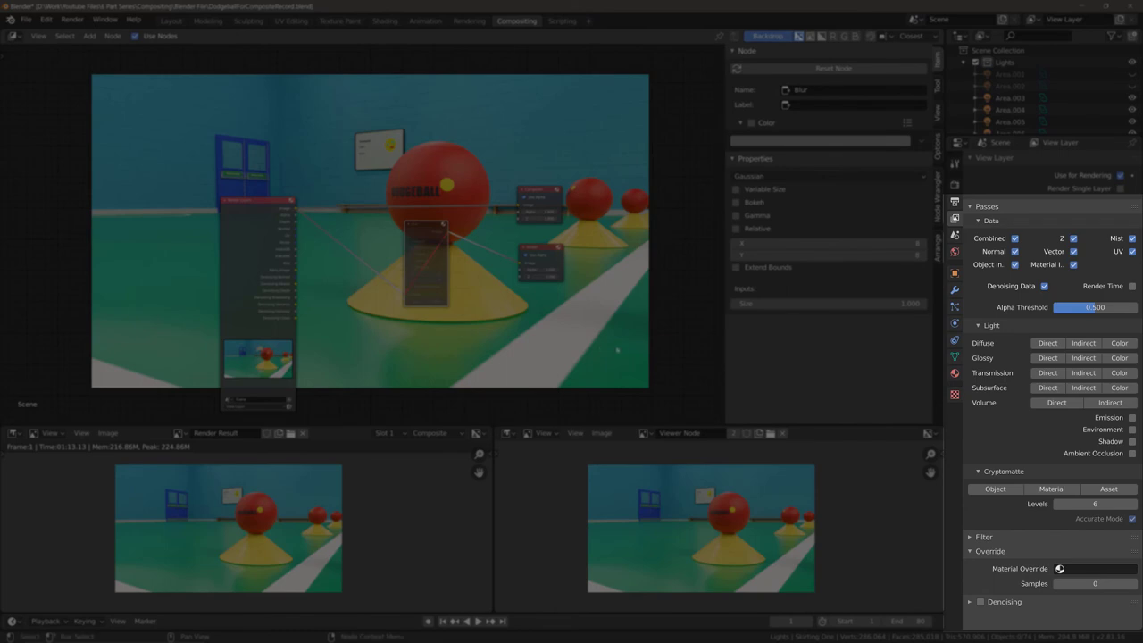
- Enable the Direct, Indirect and Color light passes for Diffuse, Glossy and Transmission
click(1049, 344)
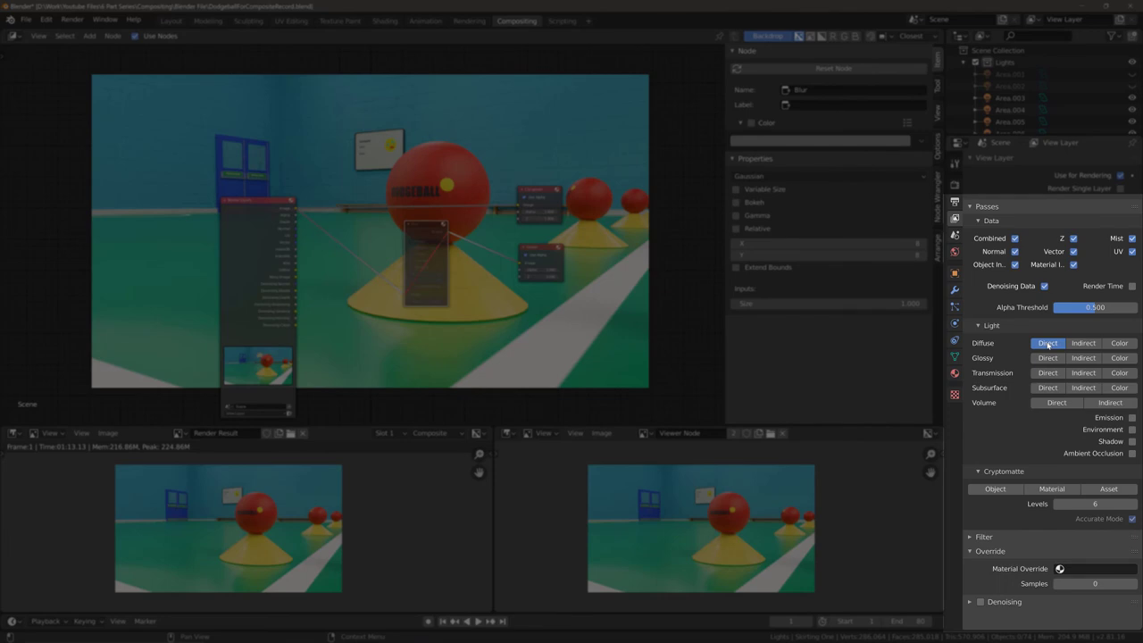
click(1079, 344)
click(1119, 343)
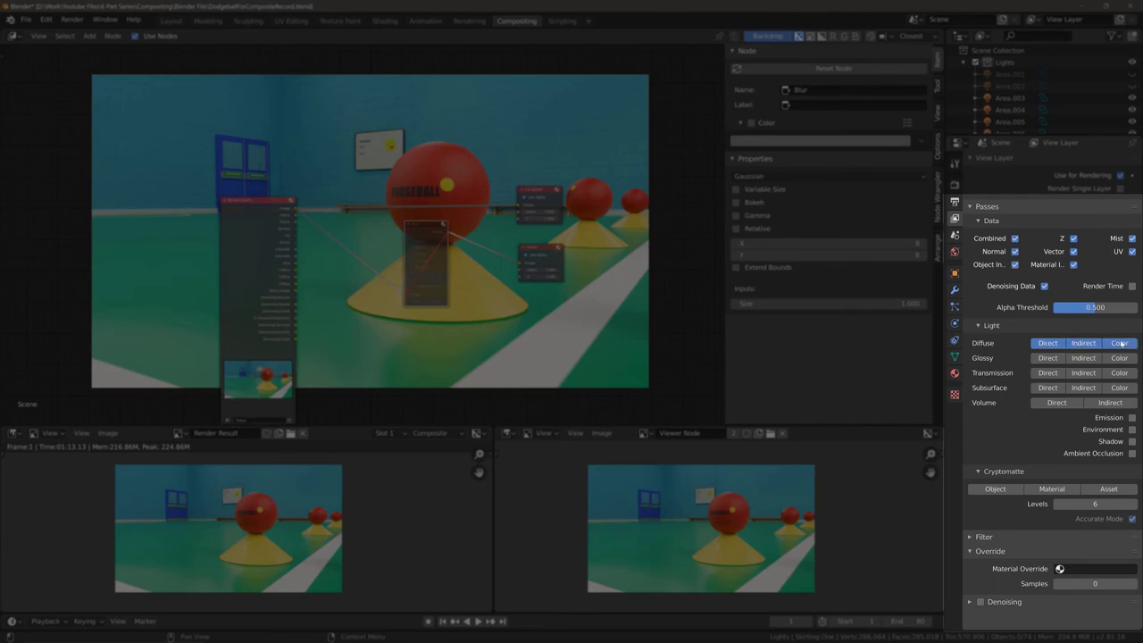
click(1117, 358)
click(1084, 358)
click(1047, 358)
click(1047, 372)
click(1083, 373)
click(1117, 373)
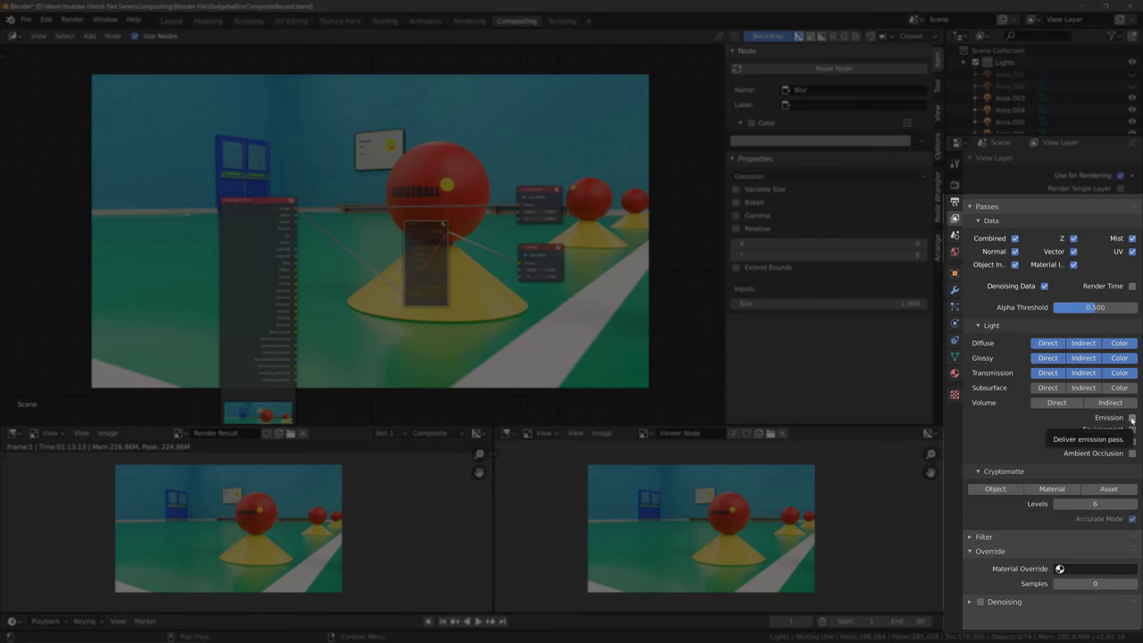
- Enable the Emission, Shadow and Ambient Occlusion light passes
click(1132, 418)
click(1133, 441)
click(1132, 453)
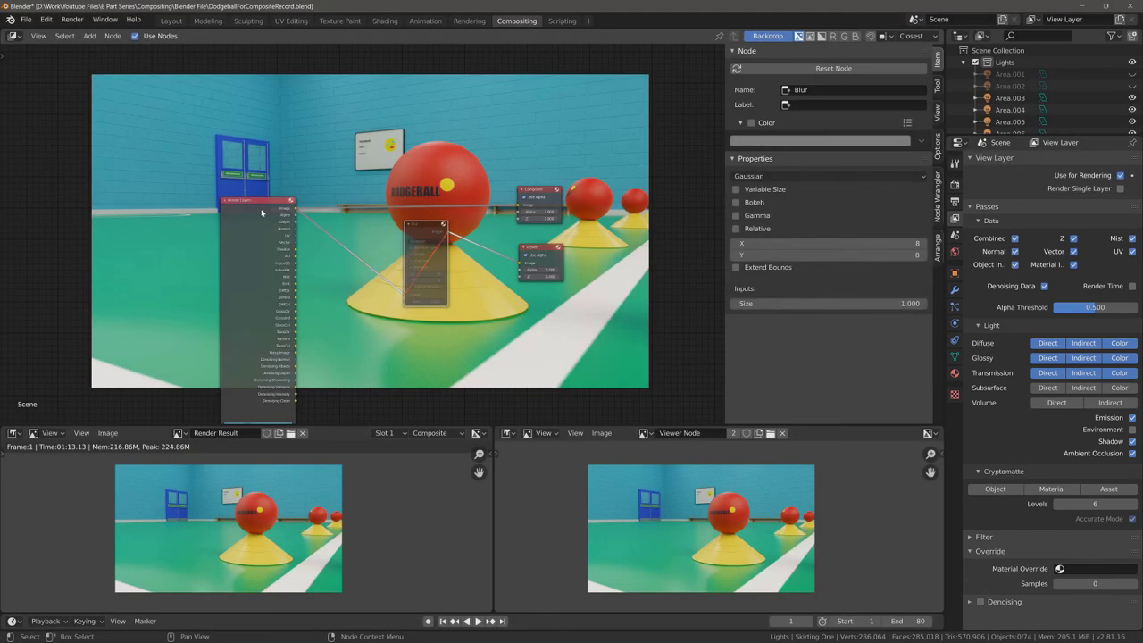
- Move the expanded Render Layers node up and away from the other nodes, and connect its AO output to the Viewer node
drag(262, 212, 176, 151)
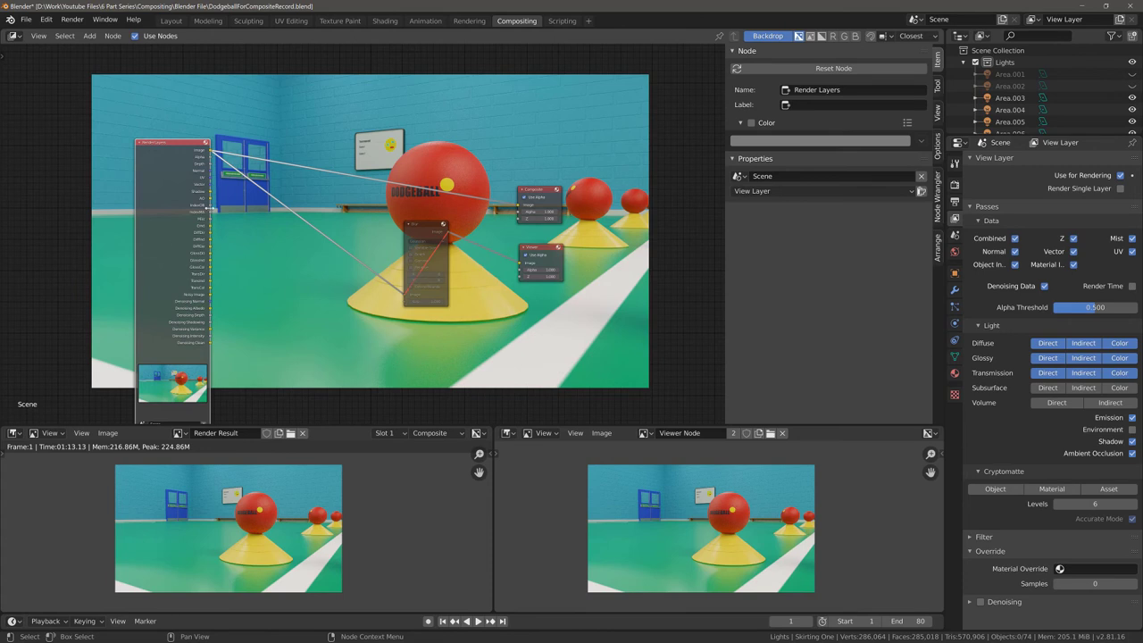
drag(211, 200, 521, 266)
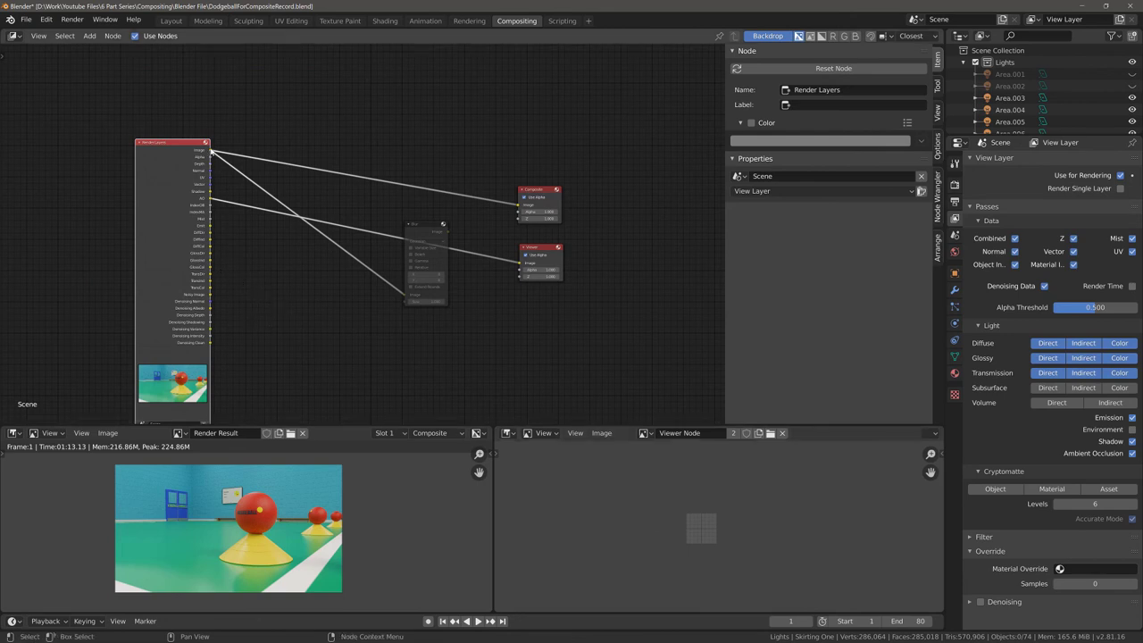
- Reconnect the Render Layers image through the muted Blur node to the Viewer node
drag(212, 153, 408, 294)
click(447, 234)
drag(447, 234, 520, 263)
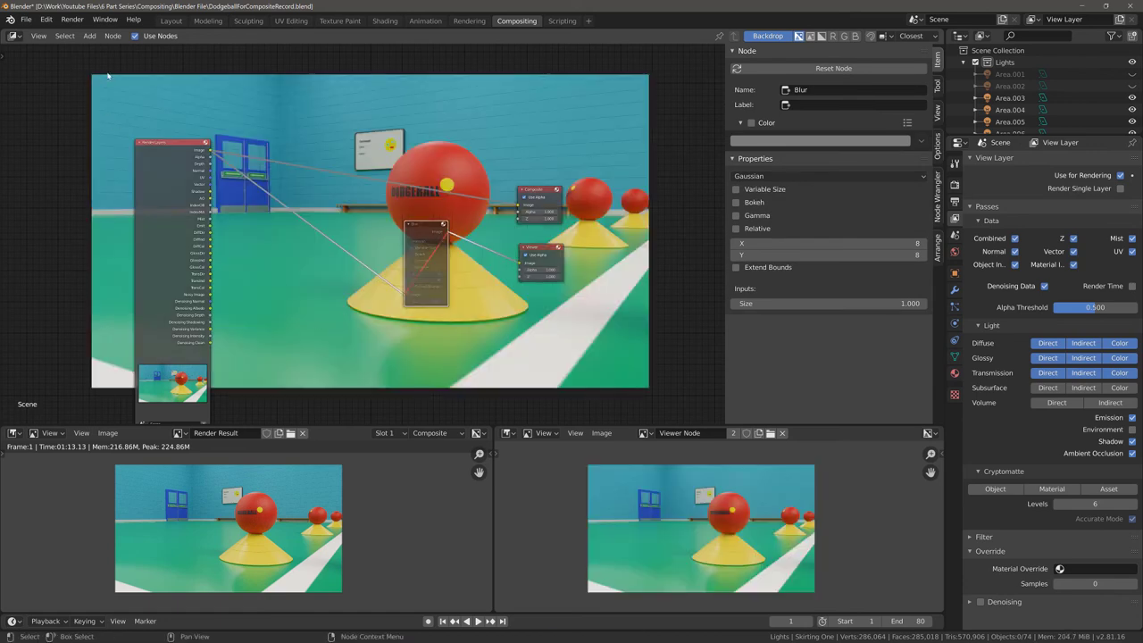
- In the Layout workspace, switch the viewport from rendered to LookDev shading and set the render samples to 25
click(179, 23)
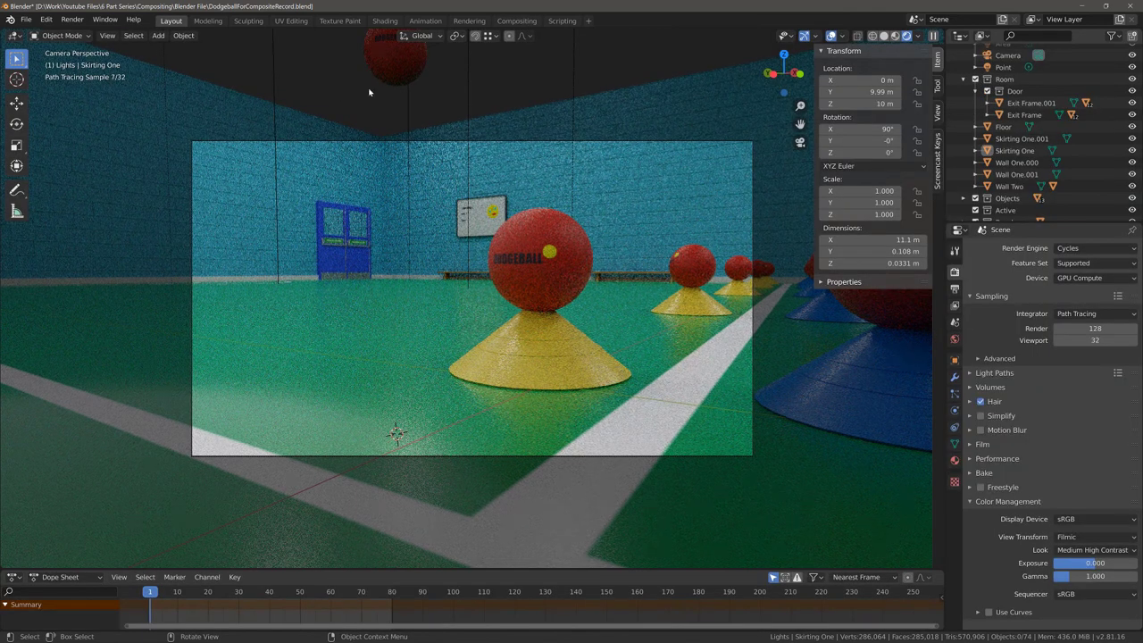
click(896, 37)
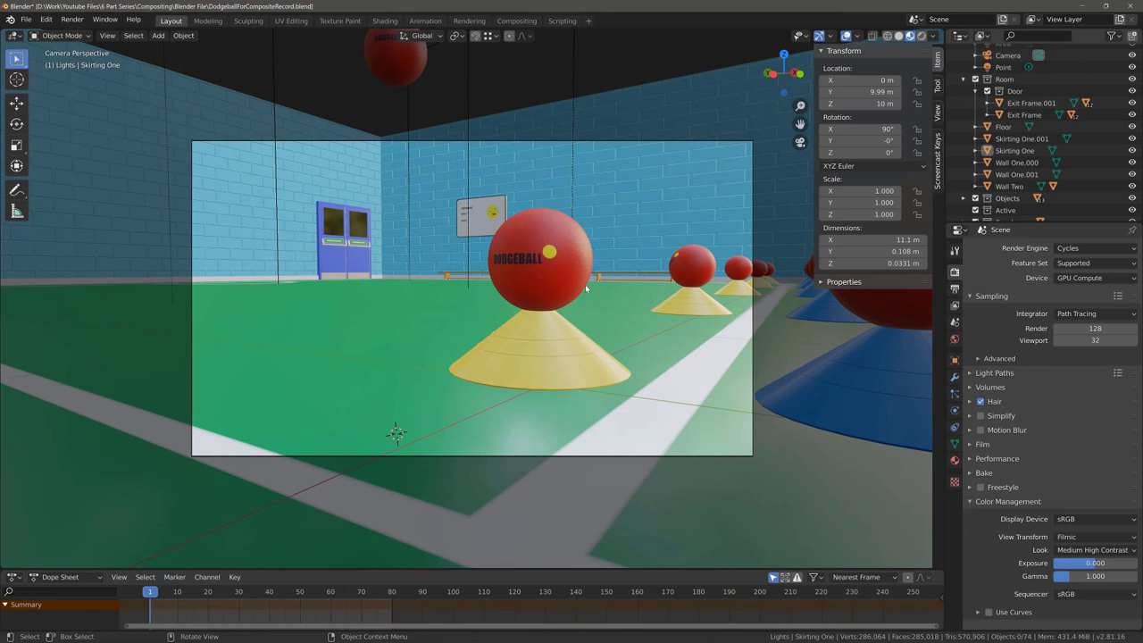
click(1093, 329)
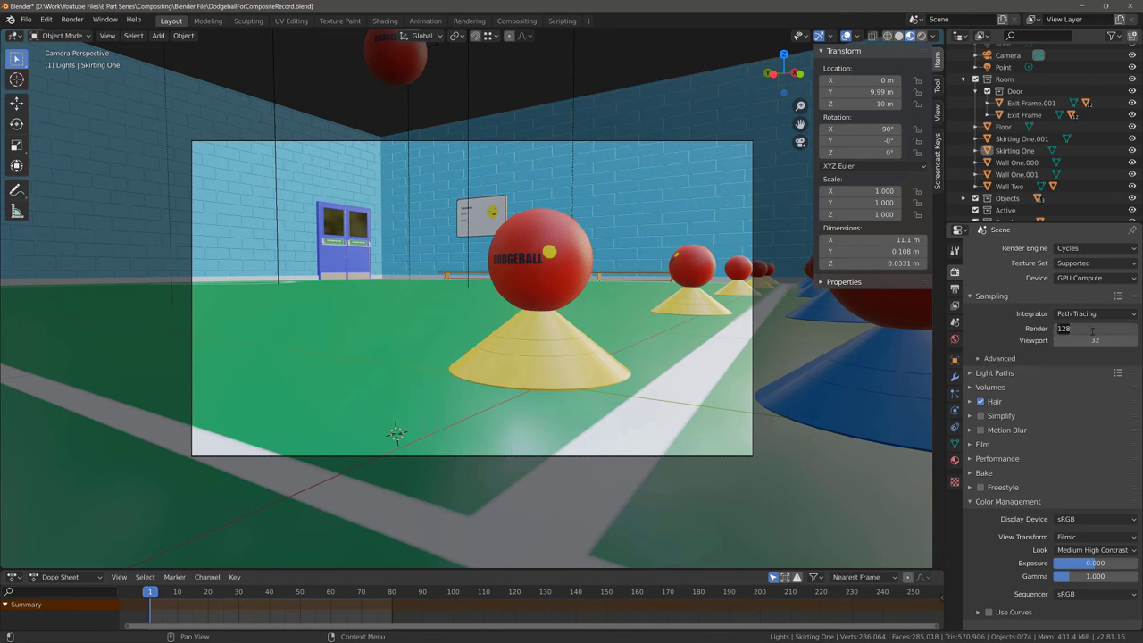
text(2)
key(Return)
- Render the current frame as an image and close the render window
click(69, 22)
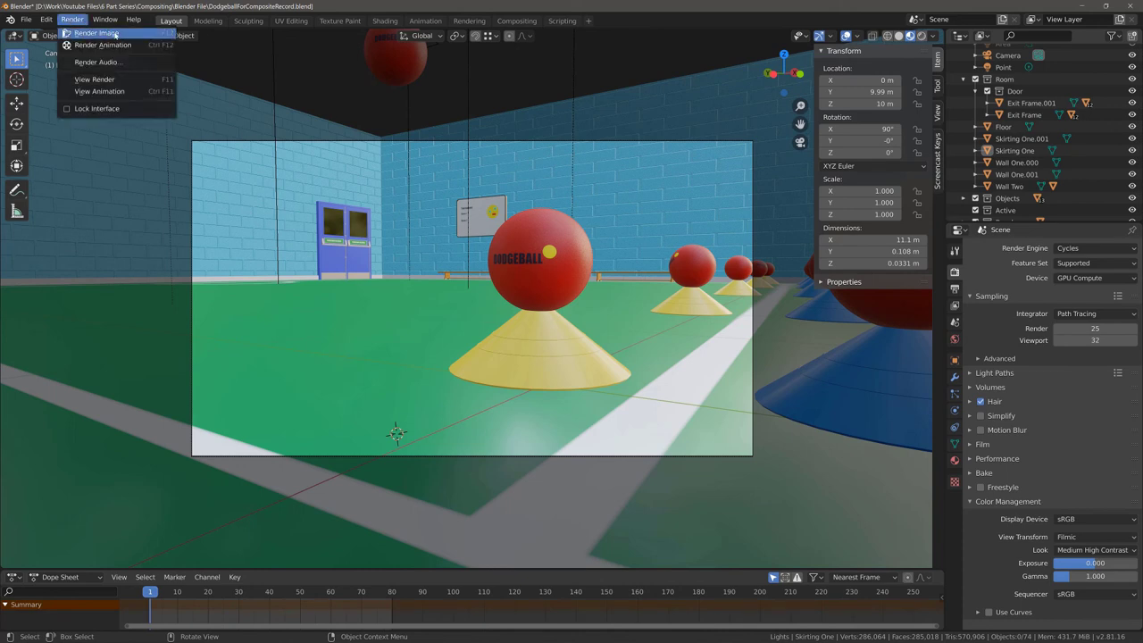
click(112, 37)
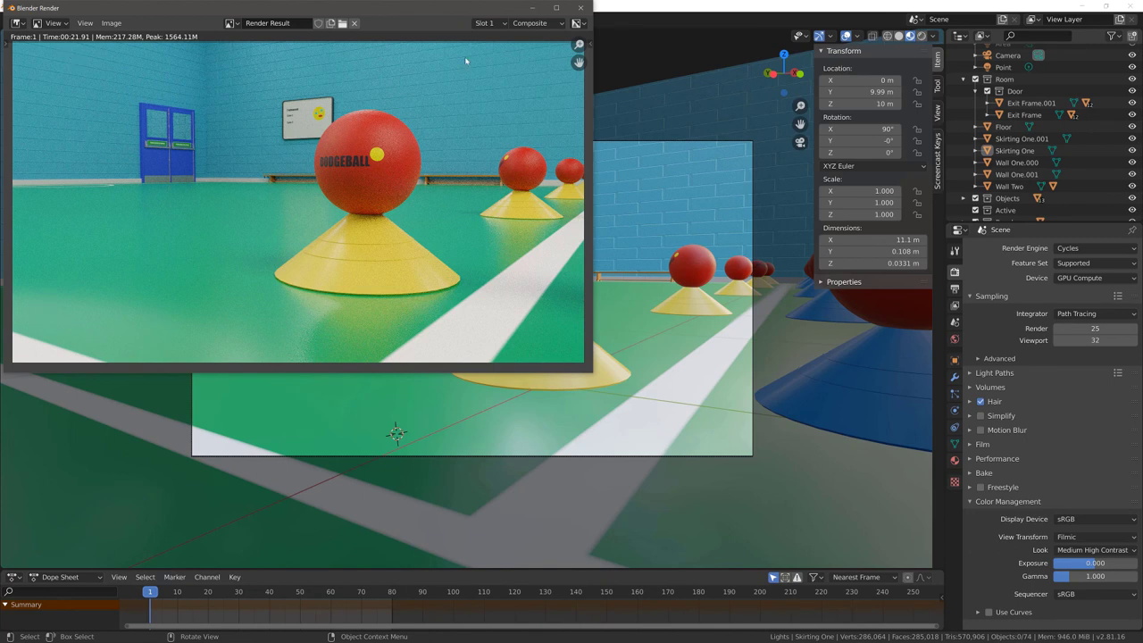
click(580, 11)
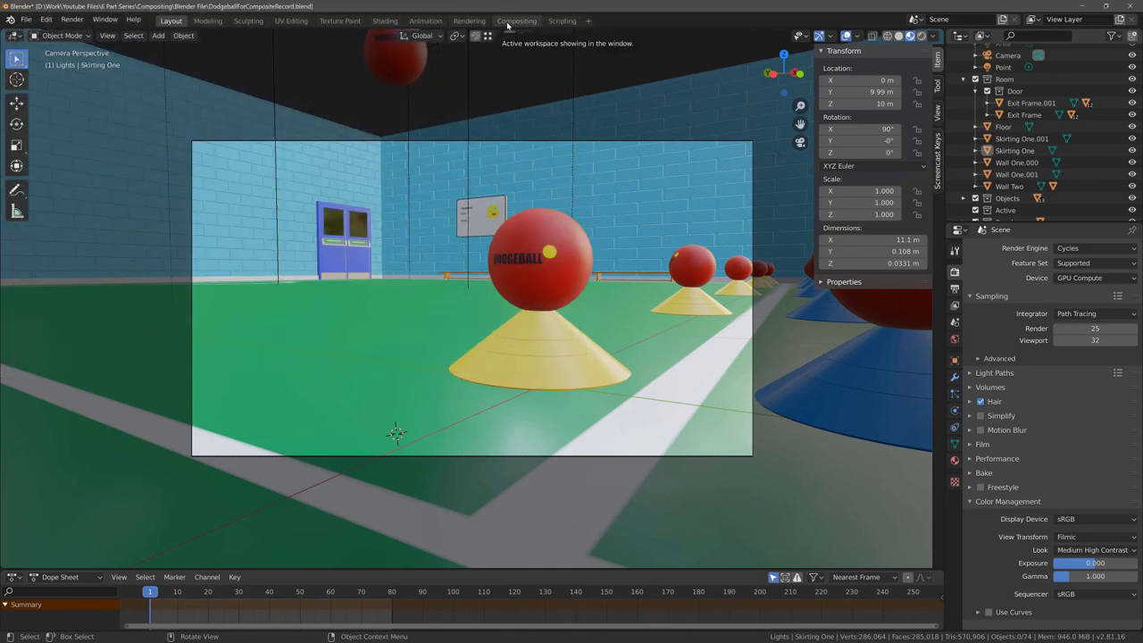
- Return to the Compositing workspace and connect the Render Layers AO output to the Viewer node
click(513, 20)
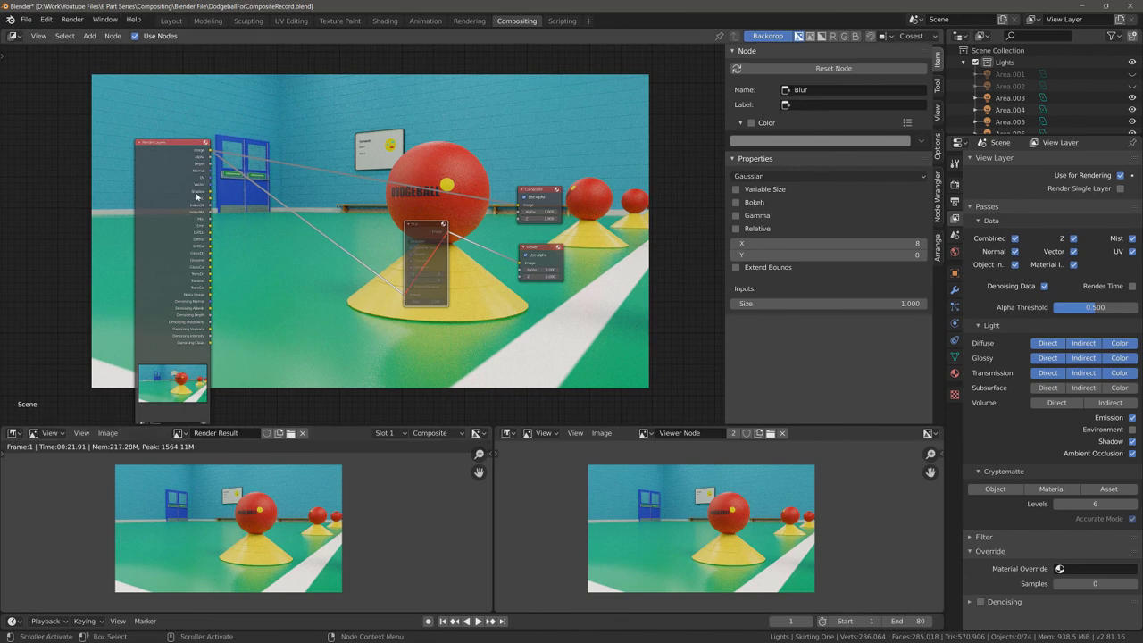
drag(210, 199, 519, 265)
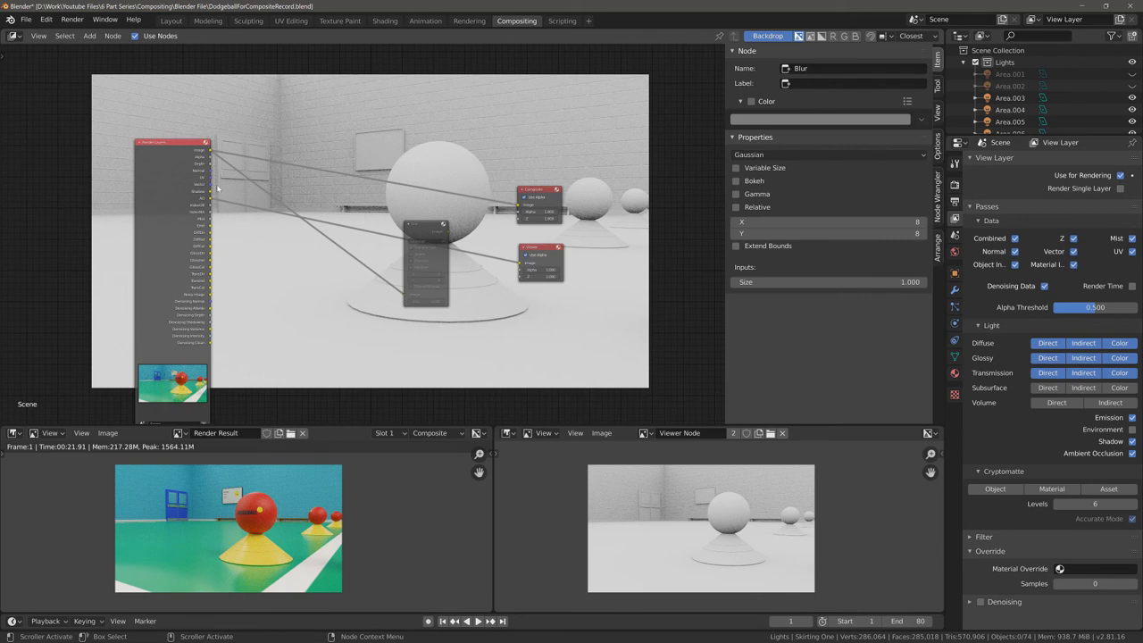
- Preview the Render Layers Normal, Shadow and IndexMA passes one after another by connecting each to the Viewer node
drag(214, 175, 522, 262)
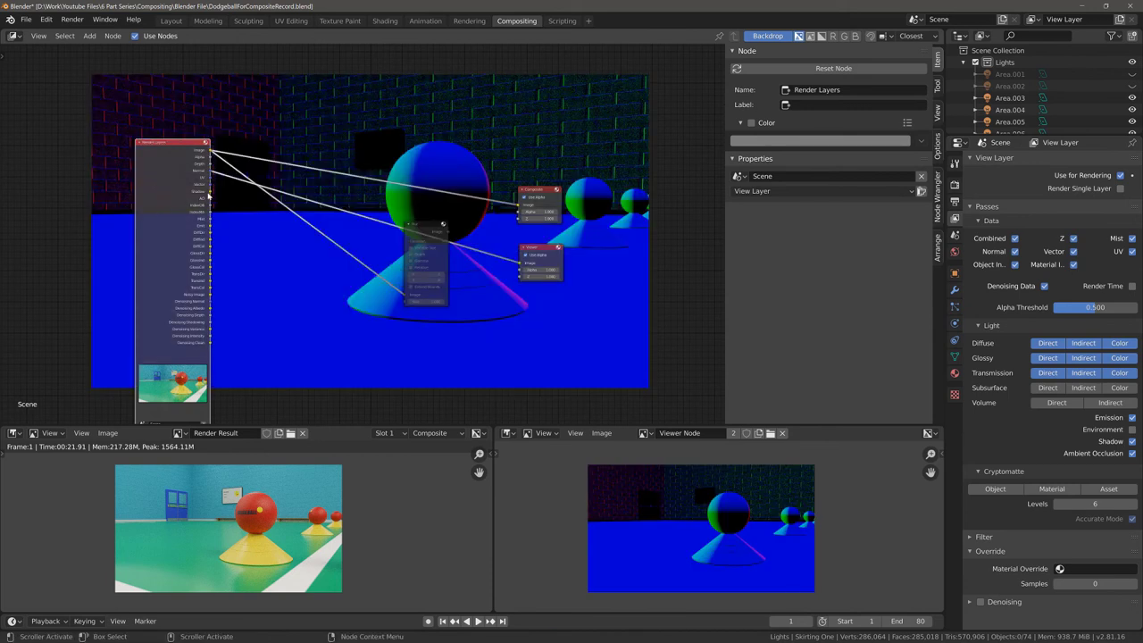
drag(210, 191, 526, 265)
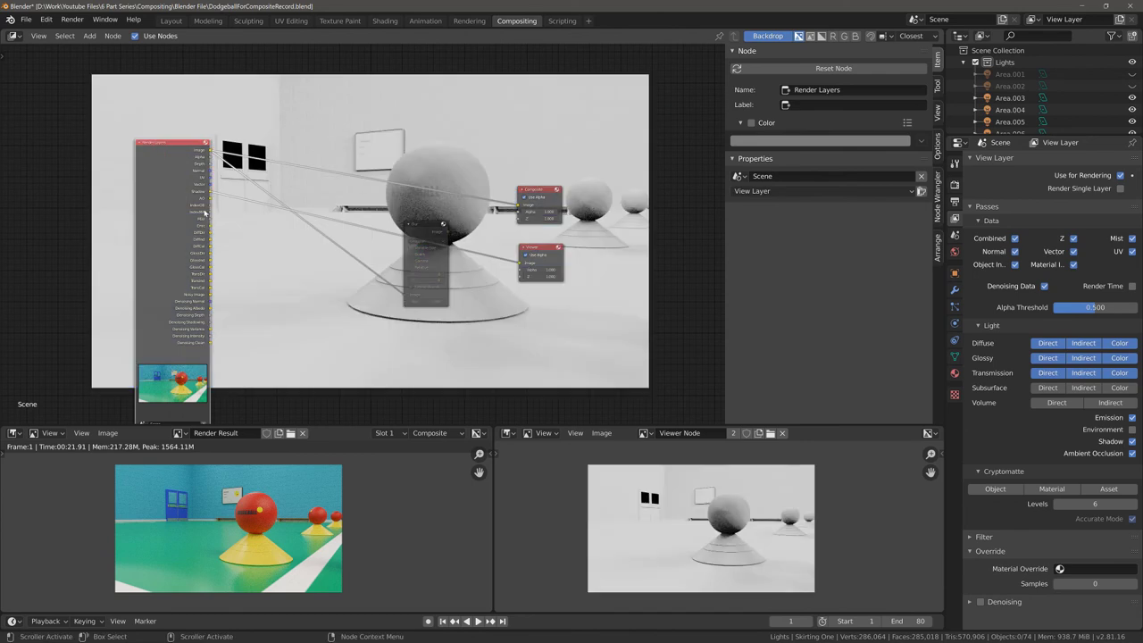
drag(210, 214, 526, 266)
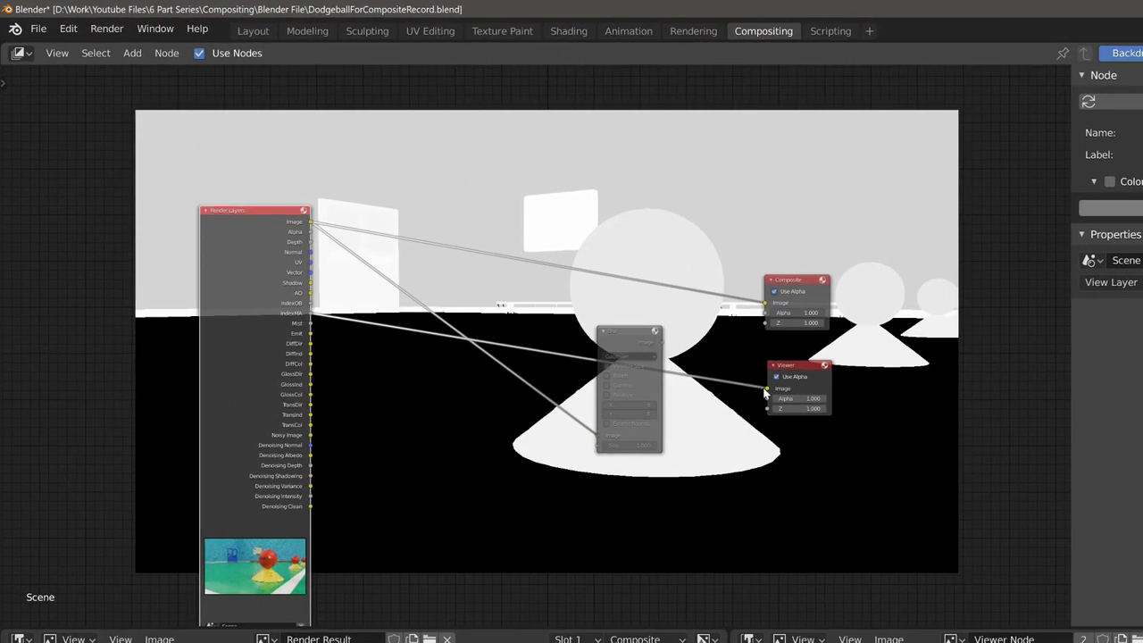
- Disconnect the Viewer node's image input and move the muted Blur node closer to Render Layers
drag(765, 391, 706, 375)
click(623, 345)
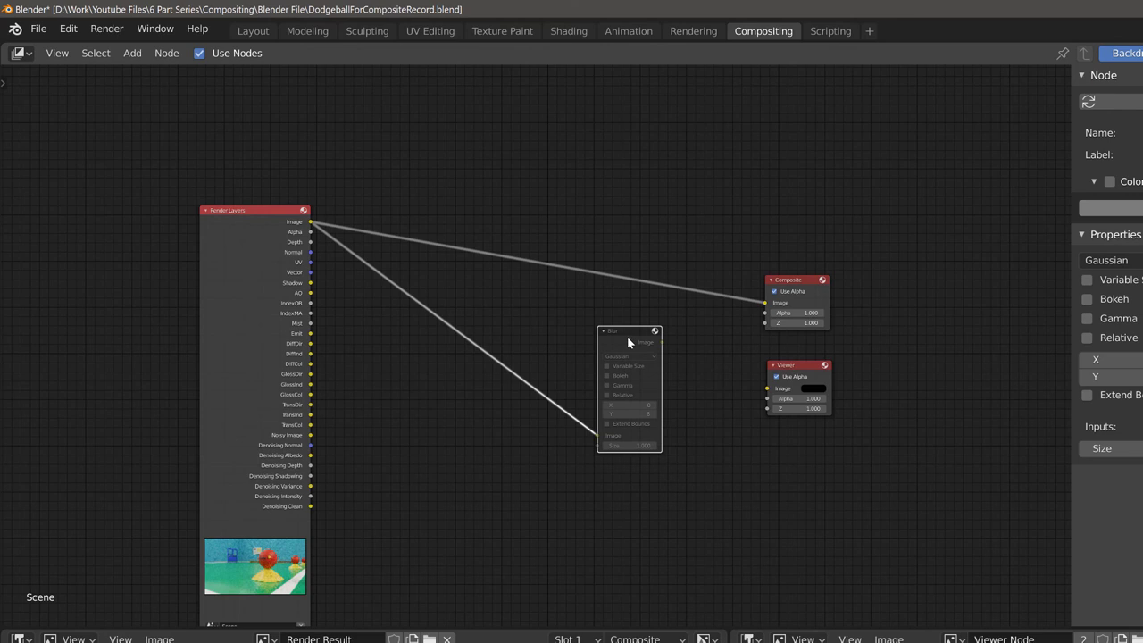
drag(626, 340, 498, 351)
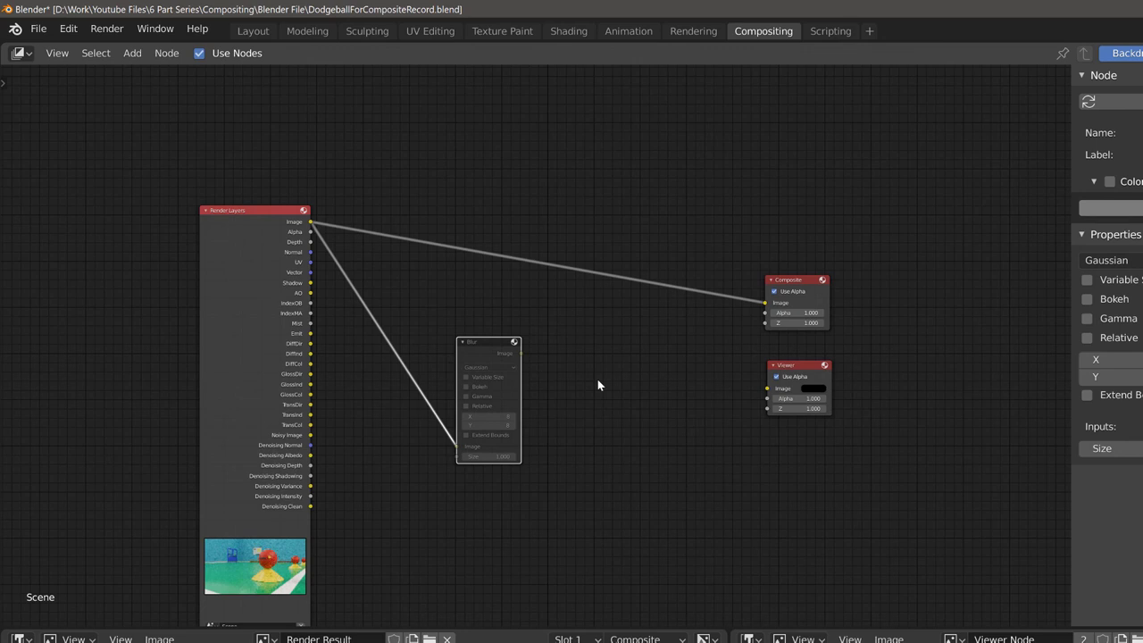
- Add a Denoise filter node between the Blur and Viewer nodes
key(shift+a)
mouse_move(599, 382)
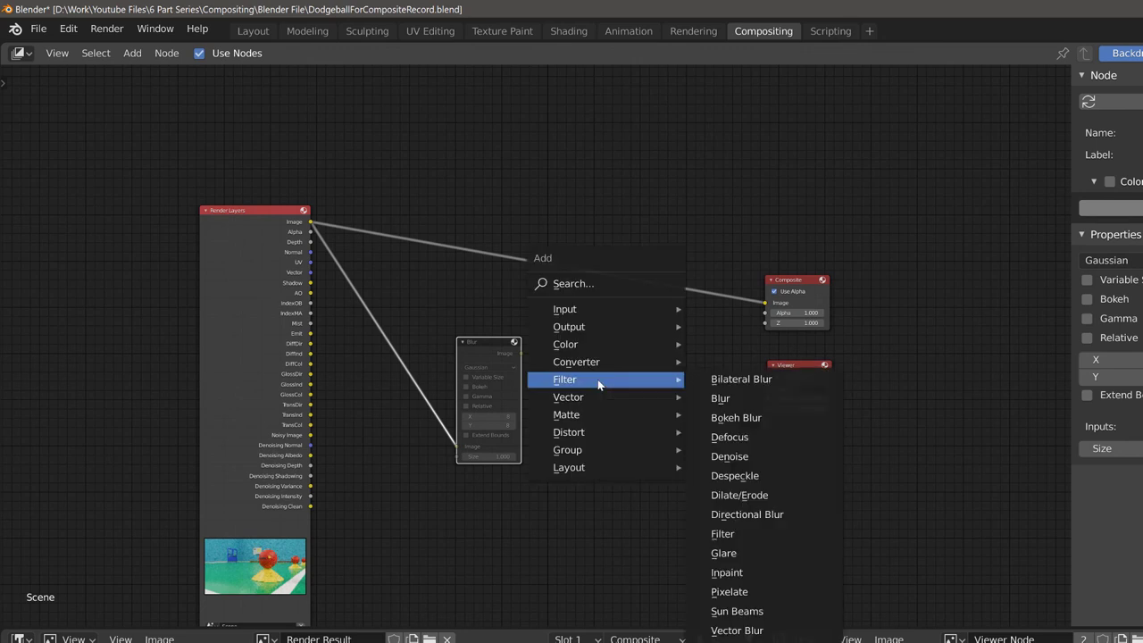
click(734, 455)
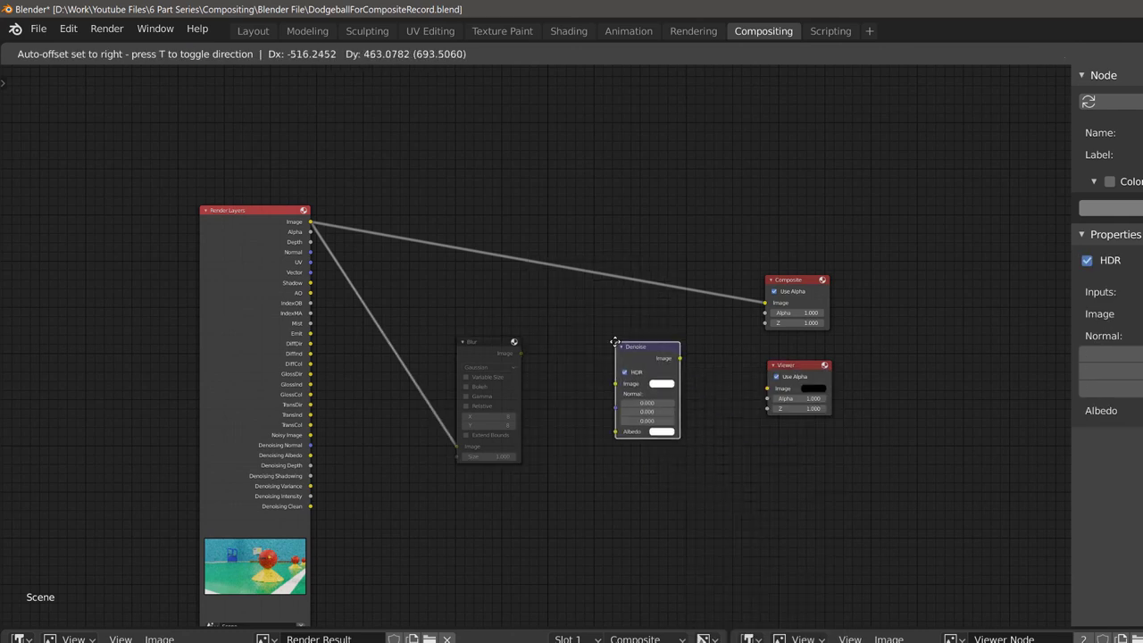
click(615, 342)
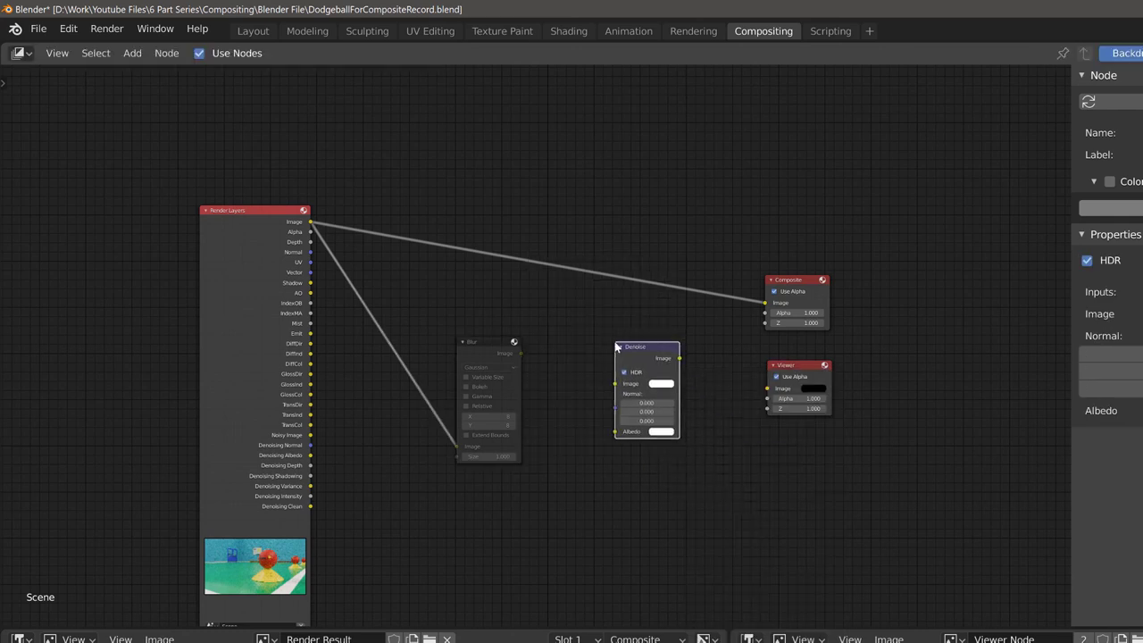
- Disconnect the Blur node from Render Layers and rearrange the nodes so Blur sits between Denoise and Viewer
click(516, 354)
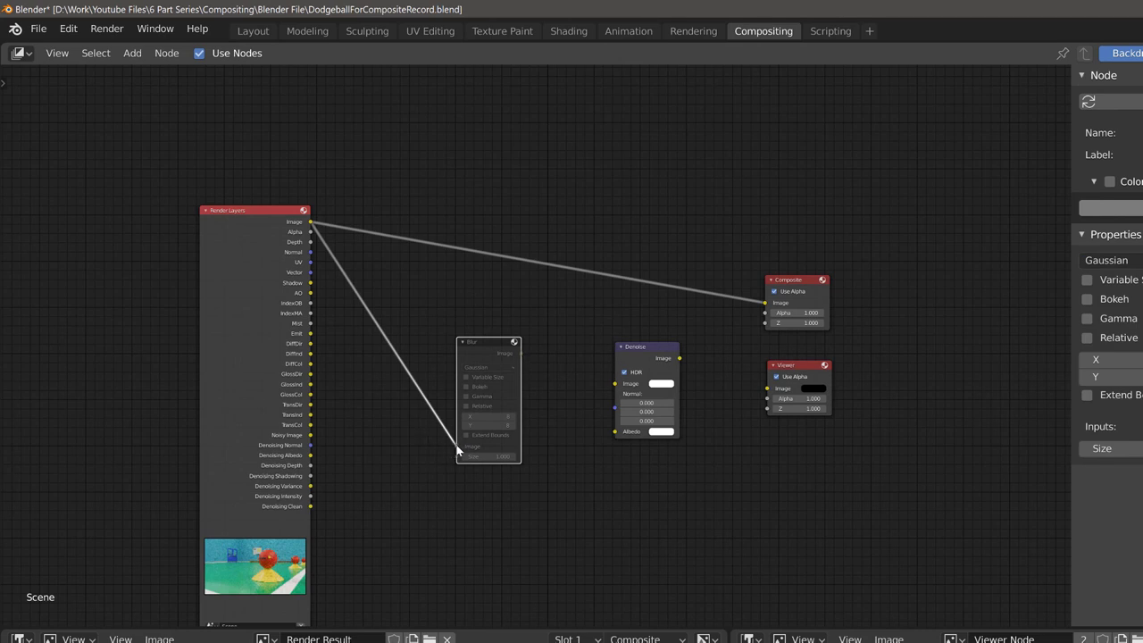
drag(455, 447, 413, 417)
drag(492, 345, 663, 341)
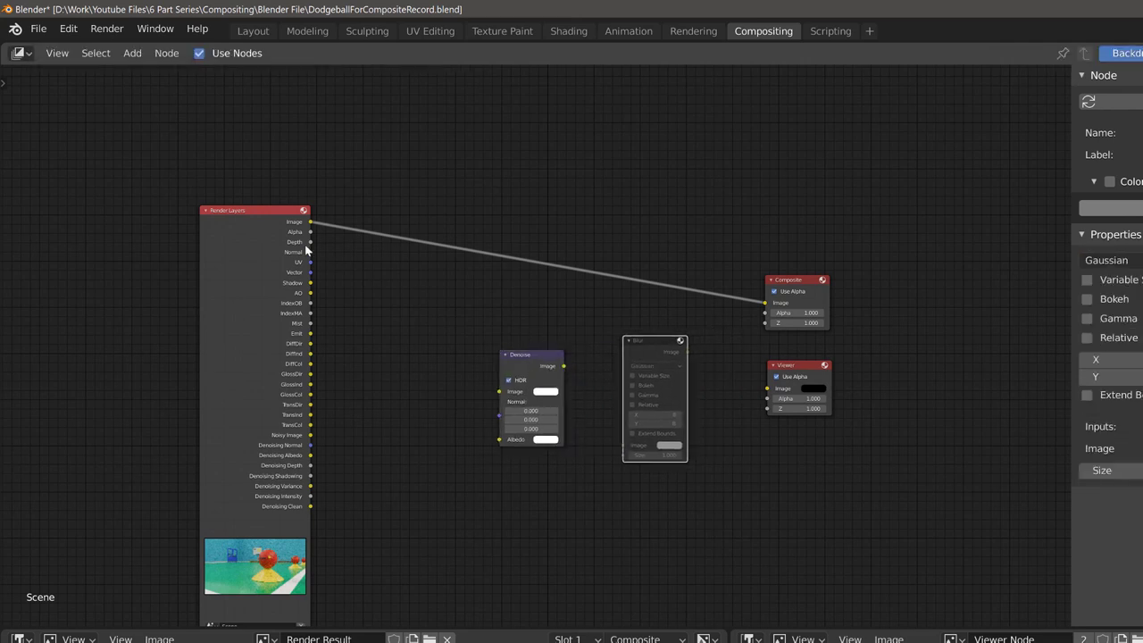
- Route the Render Layers image through the Denoise node to the Viewer, muting and unmuting Denoise to compare the result
drag(311, 223, 498, 392)
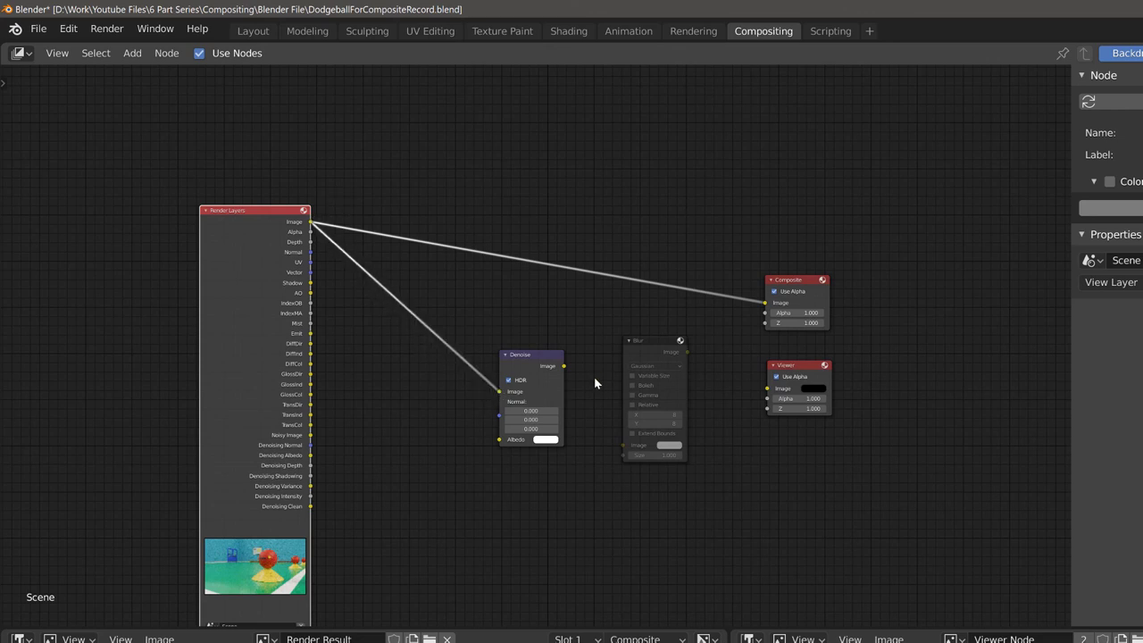
mouse_move(565, 365)
mouse_down()
mouse_move(593, 308)
mouse_move(562, 375)
mouse_move(687, 401)
mouse_move(765, 396)
mouse_move(560, 366)
mouse_move(685, 312)
mouse_move(767, 389)
mouse_up()
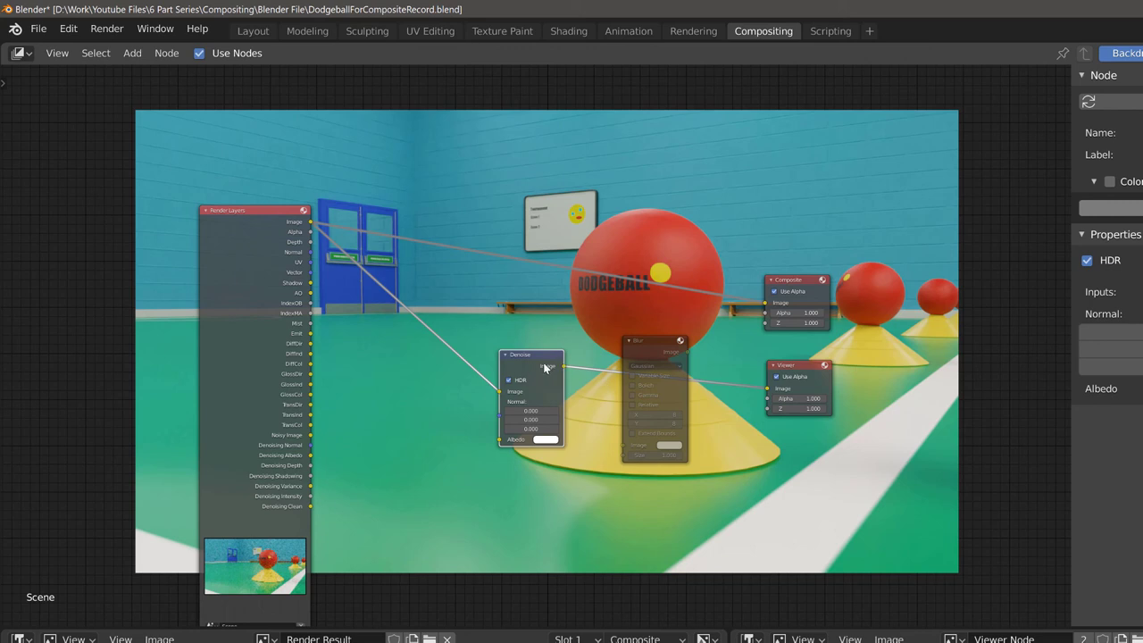
key(m)
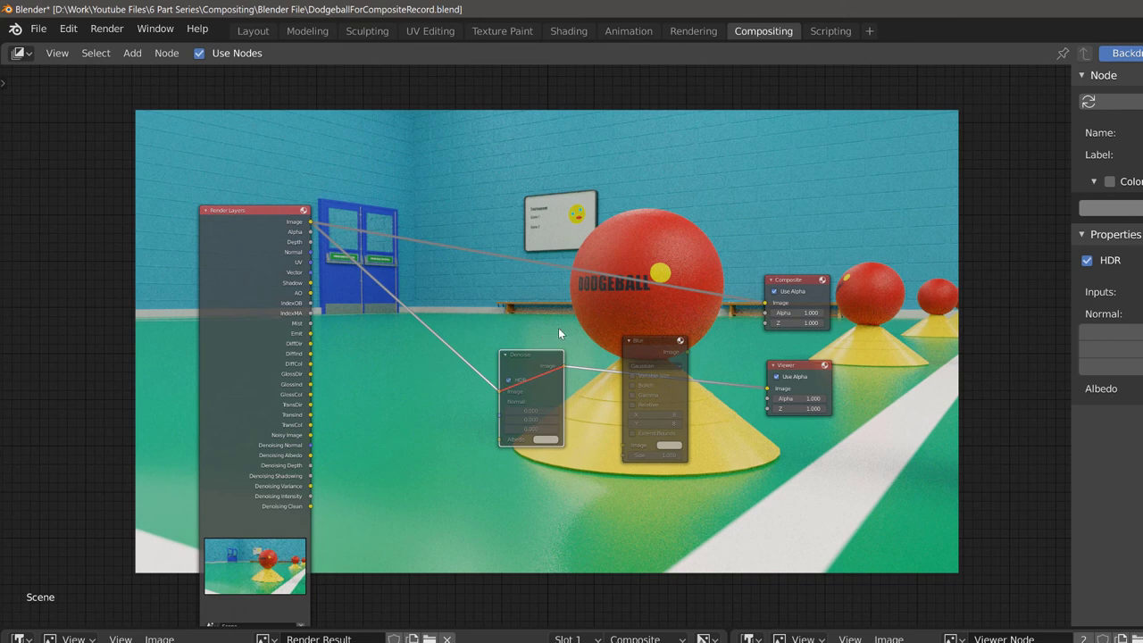
key(m)
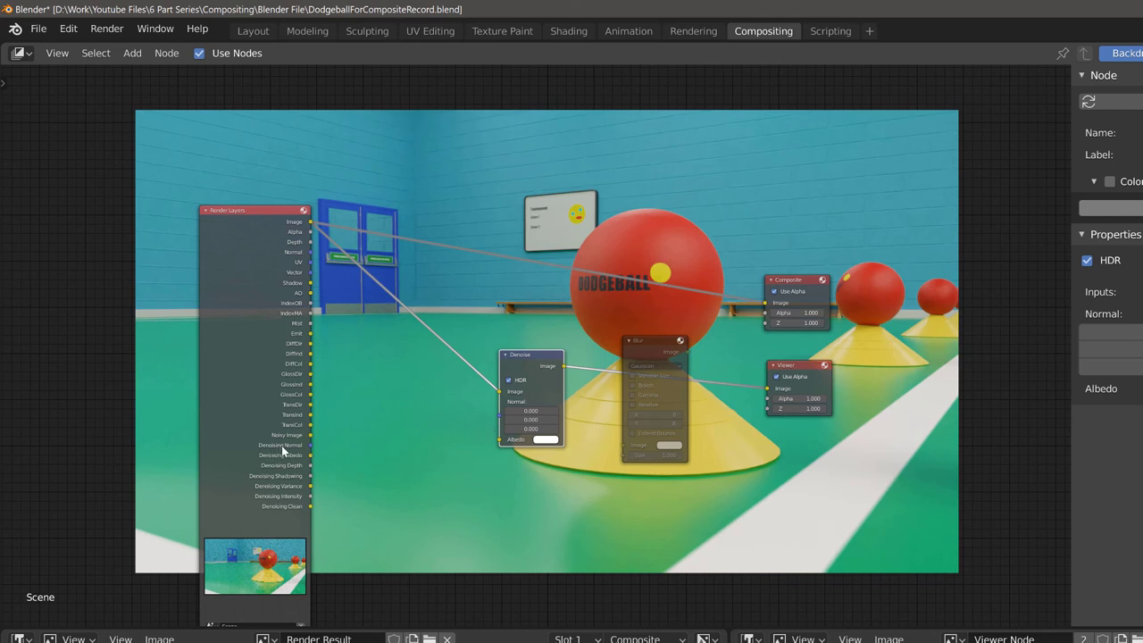
- Connect the Denoising Normal and Denoising Albedo passes to the Denoise node's Normal and Albedo inputs
drag(310, 445, 499, 404)
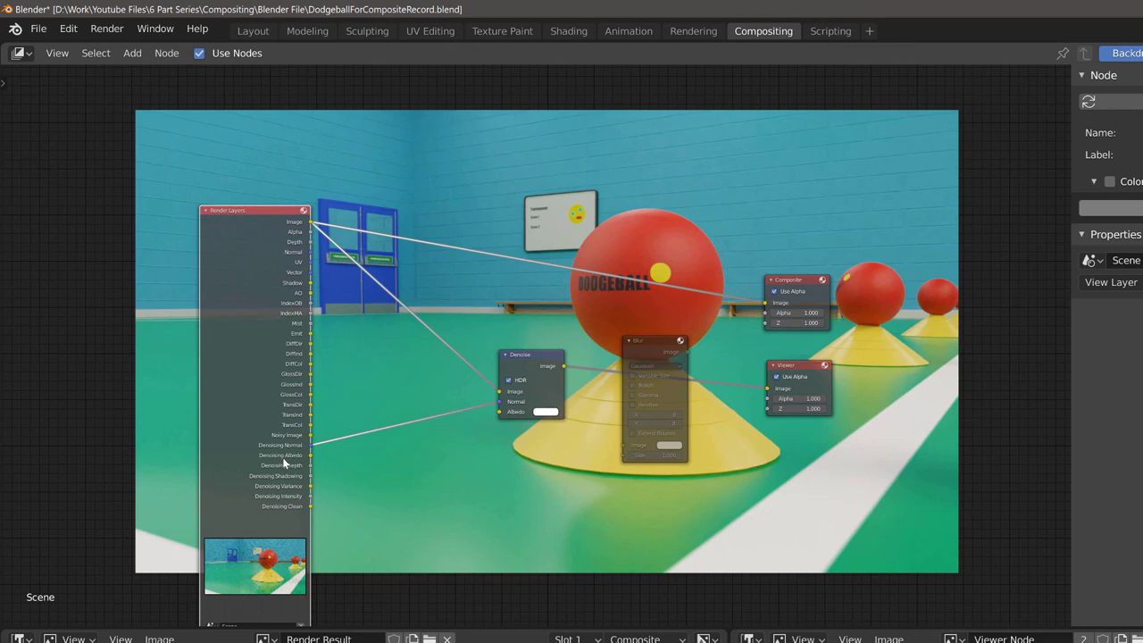
drag(310, 454, 500, 411)
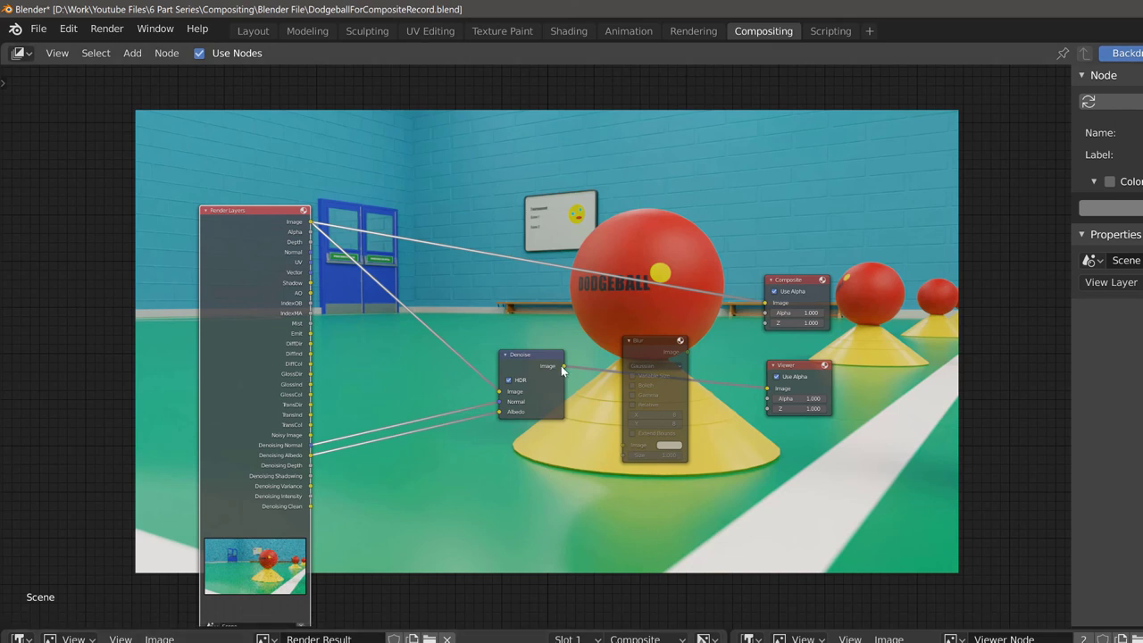
- Insert the Blur node between Denoise and Viewer, and unmute it
drag(562, 365, 623, 445)
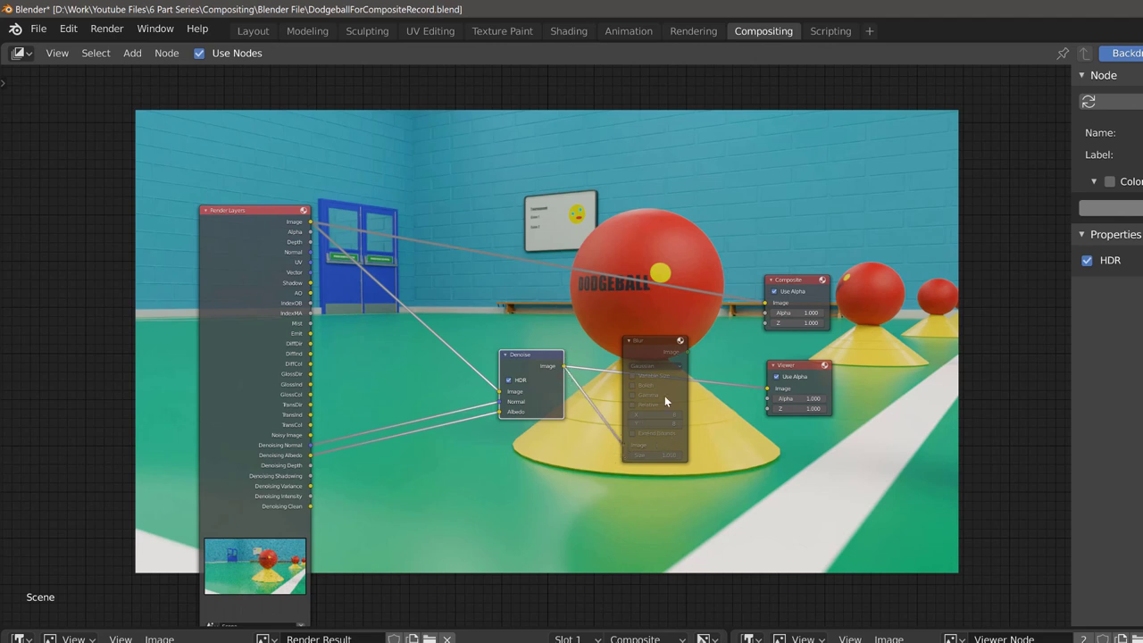
drag(688, 351, 764, 390)
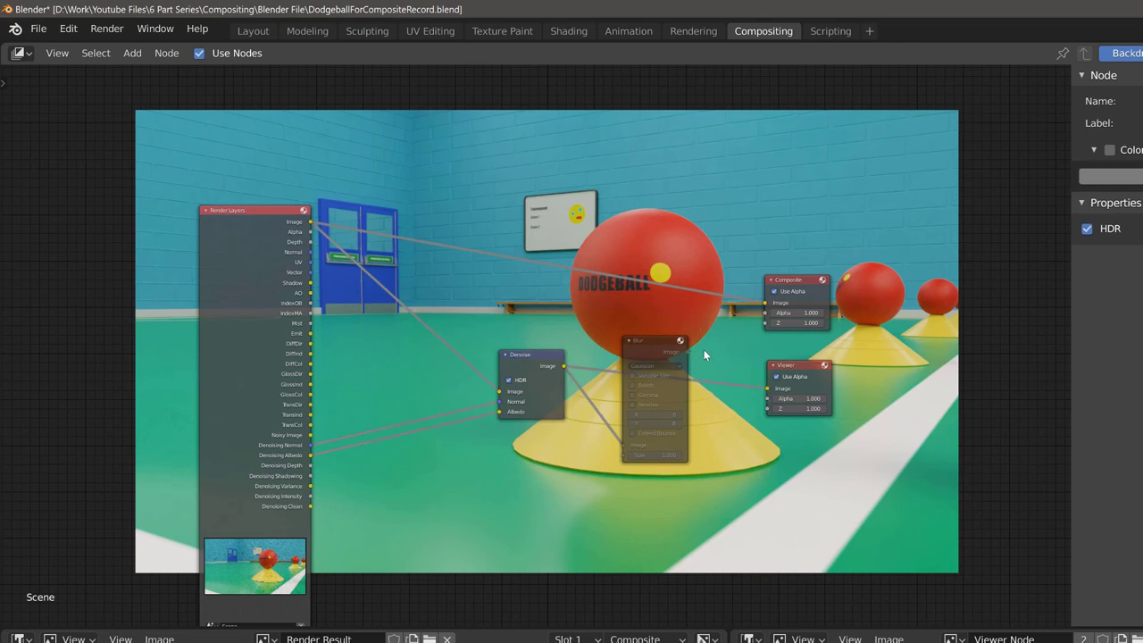
drag(688, 352, 768, 391)
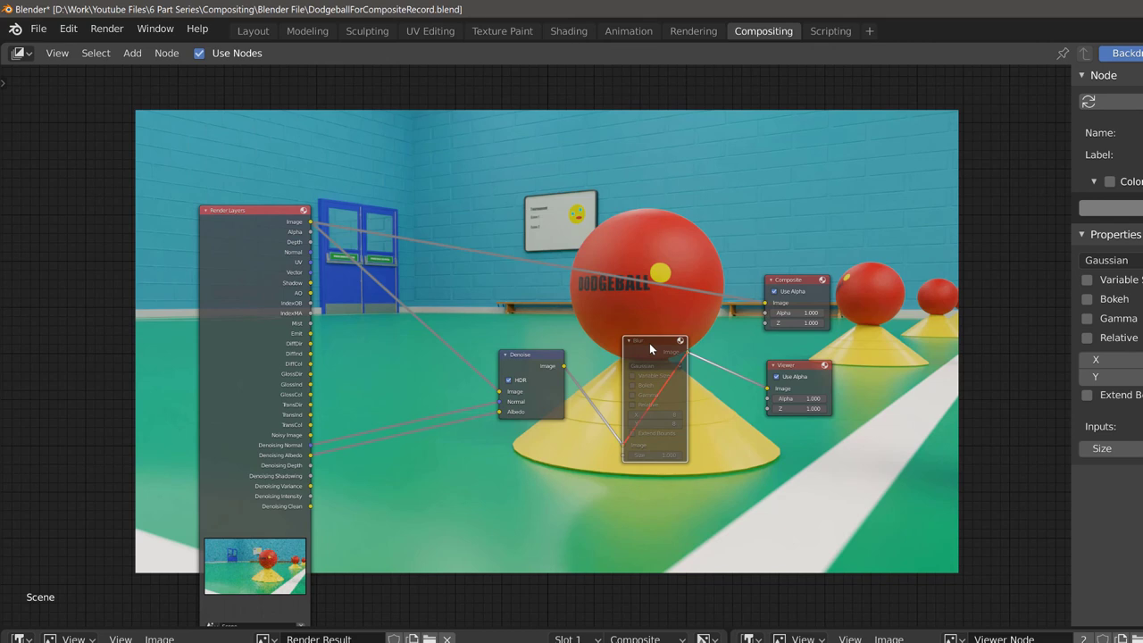
key(m)
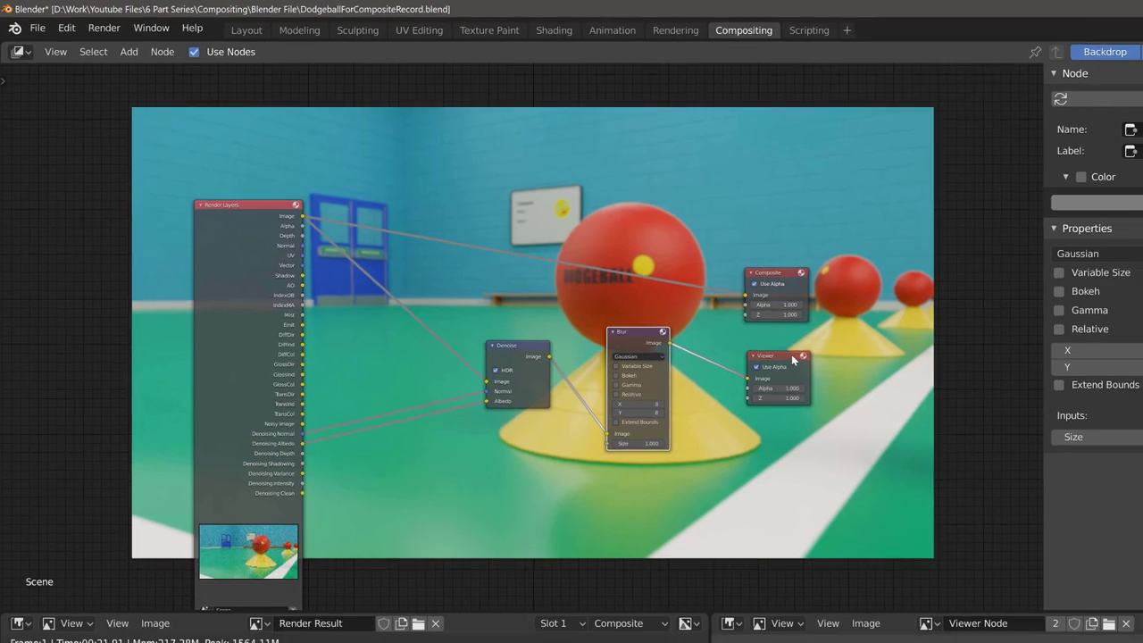
- Save the Viewer node's image as Blur.png in the Image Renders folder, overwriting the existing file
click(791, 356)
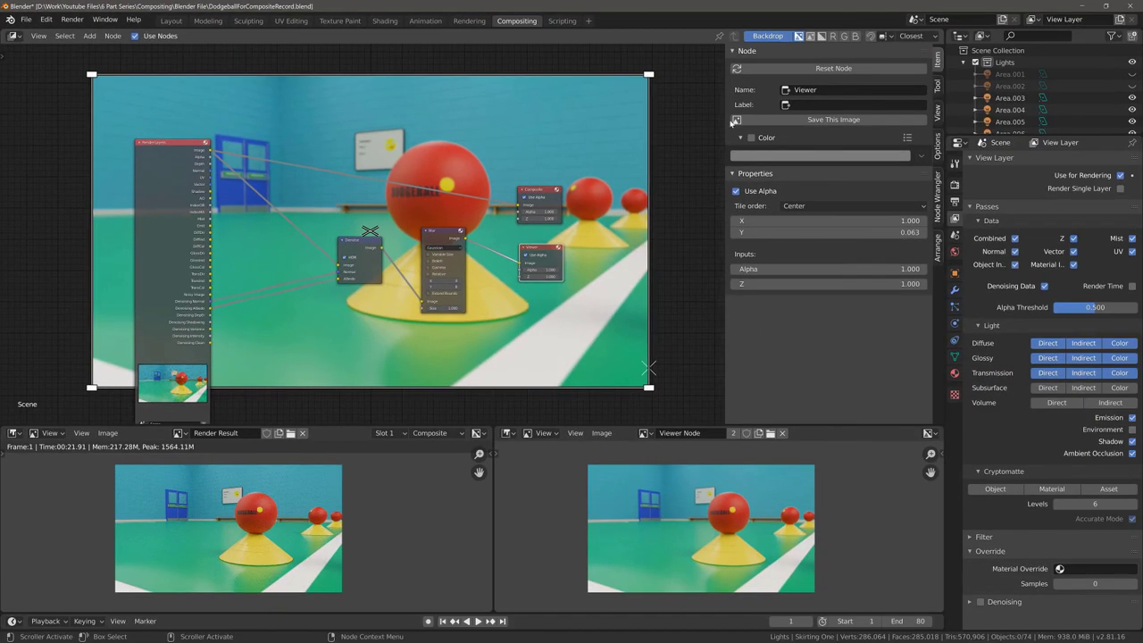
click(736, 121)
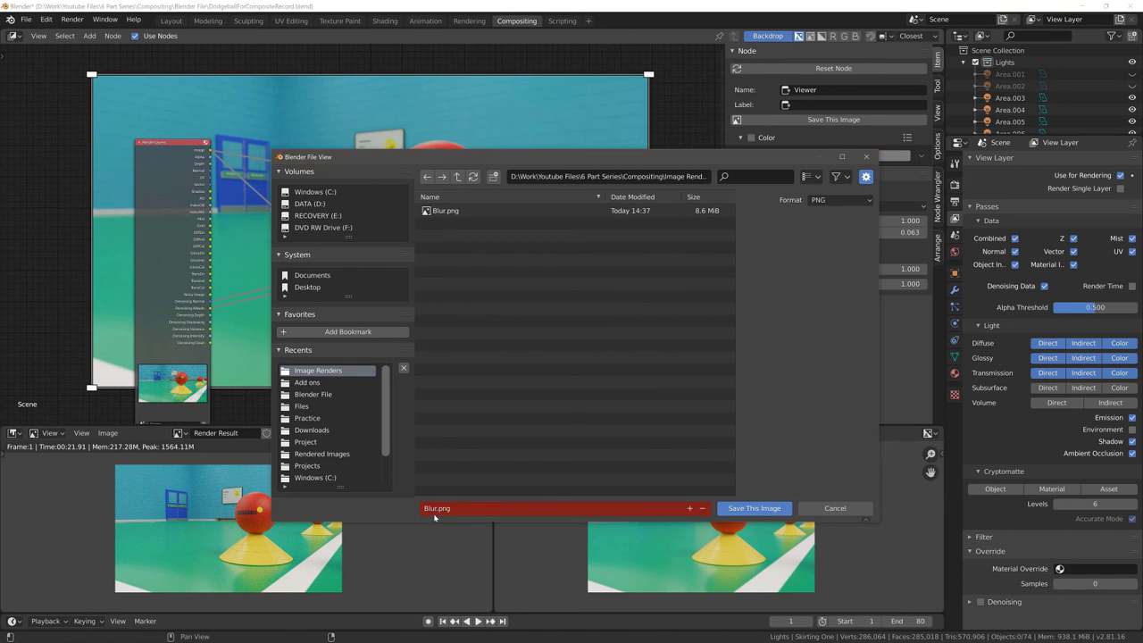
click(754, 509)
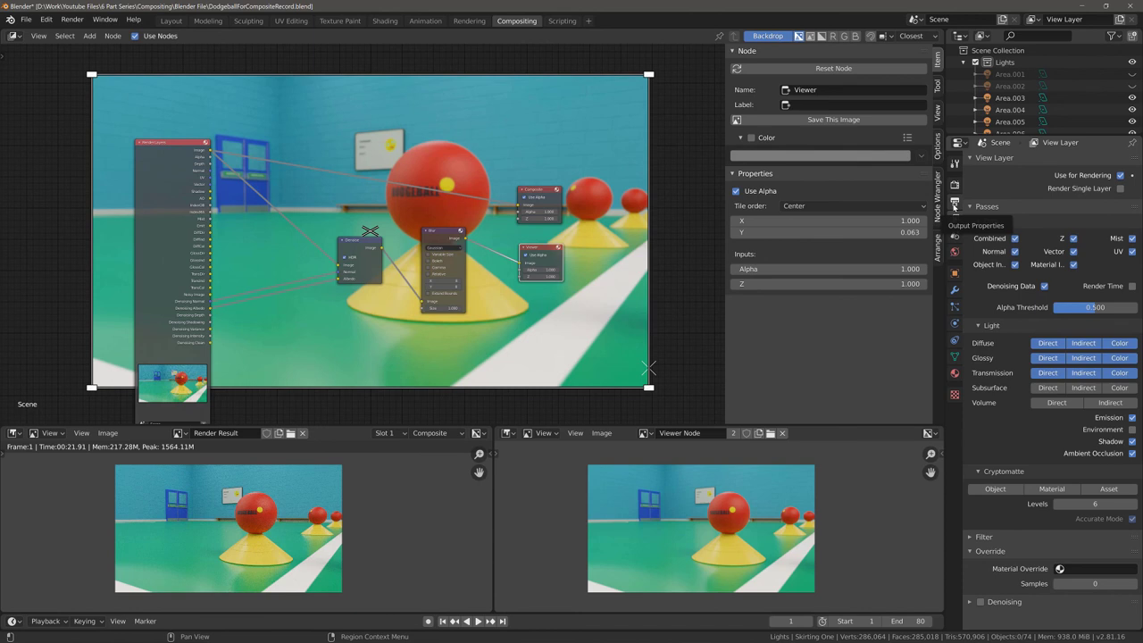
- Set the scene's output file format to OpenEXR MultiLayer
click(955, 204)
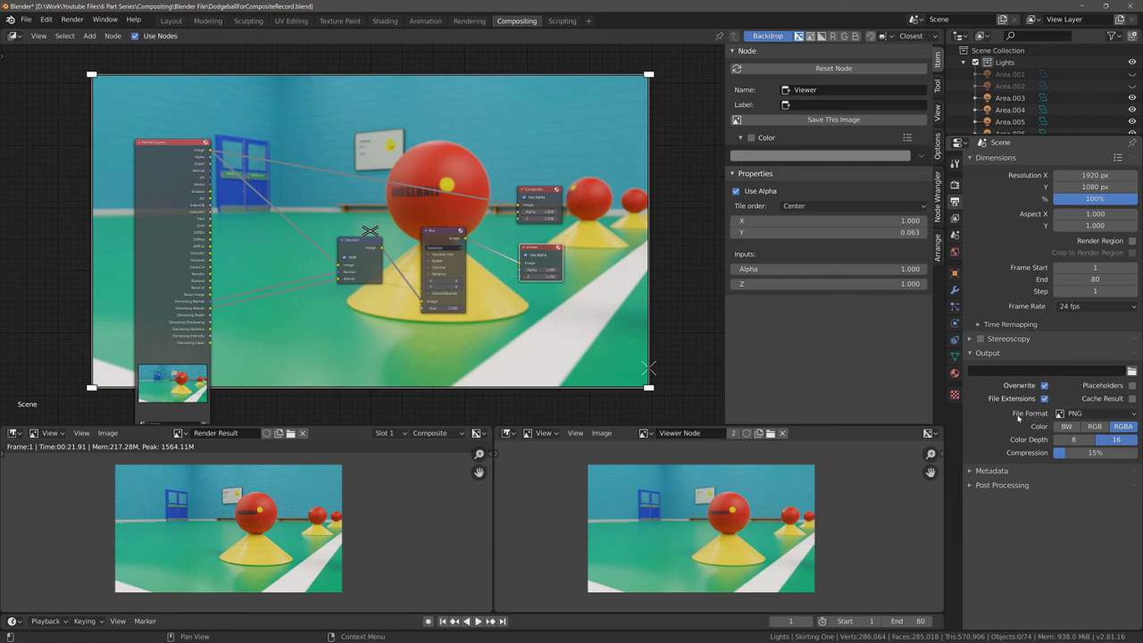
click(1082, 415)
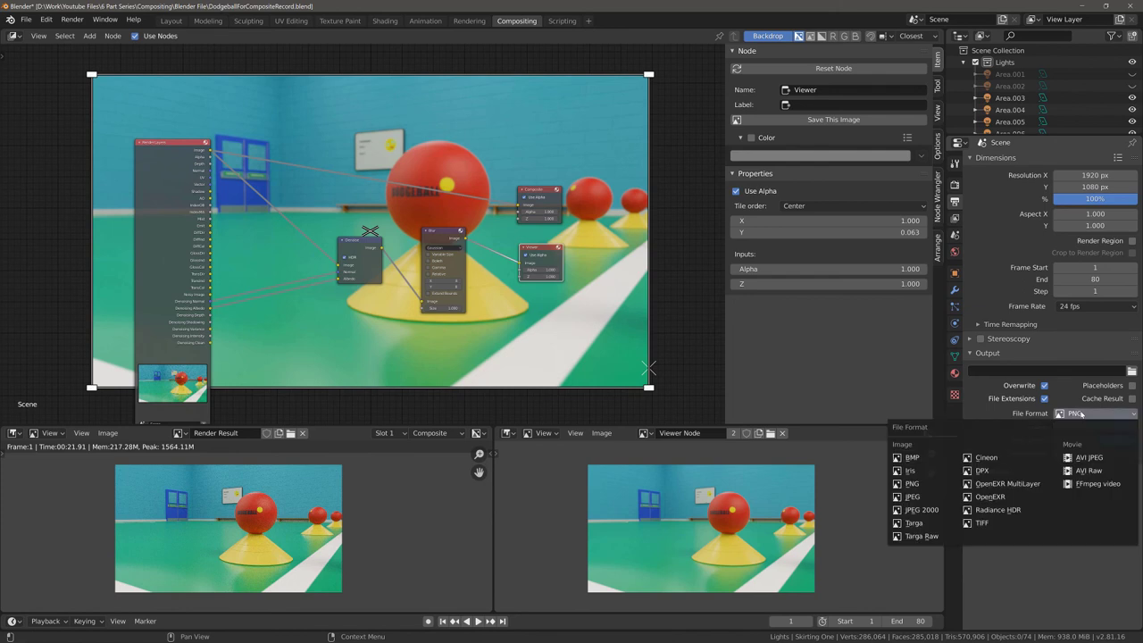
click(1020, 487)
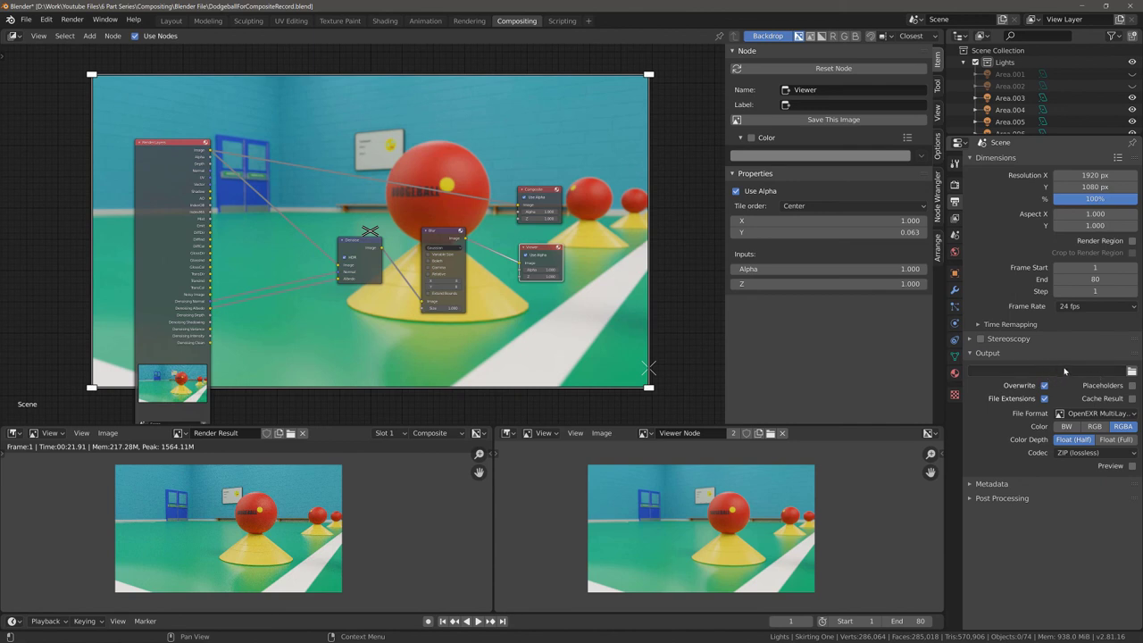
- Set the output path to Dodgeball.exr in the EXR File folder, deleting the existing file of that name
click(1131, 370)
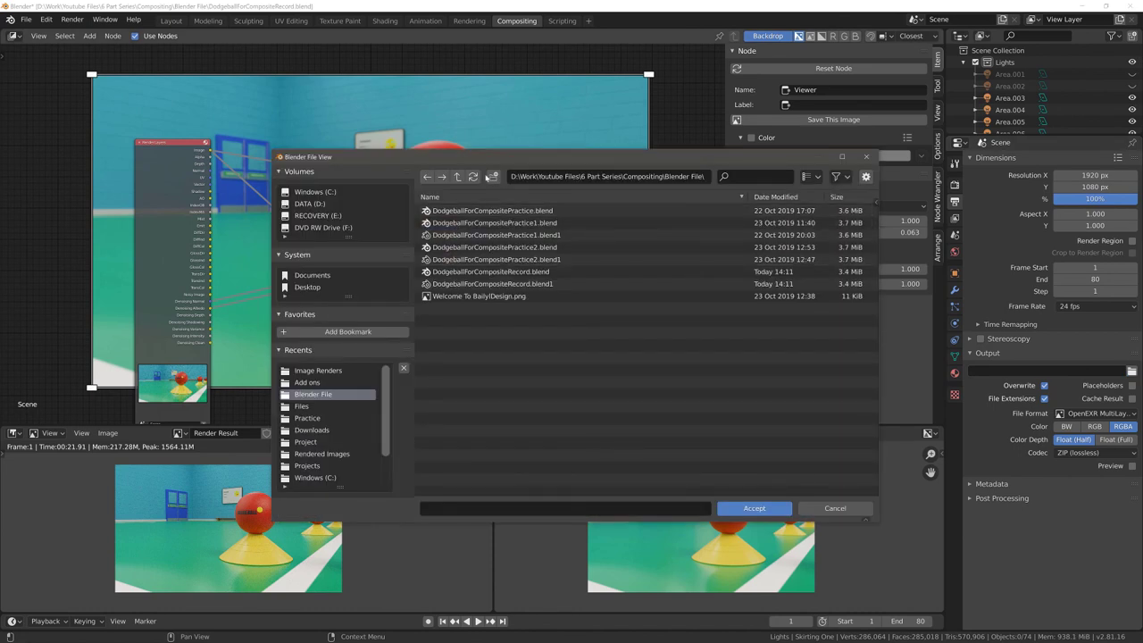
click(457, 178)
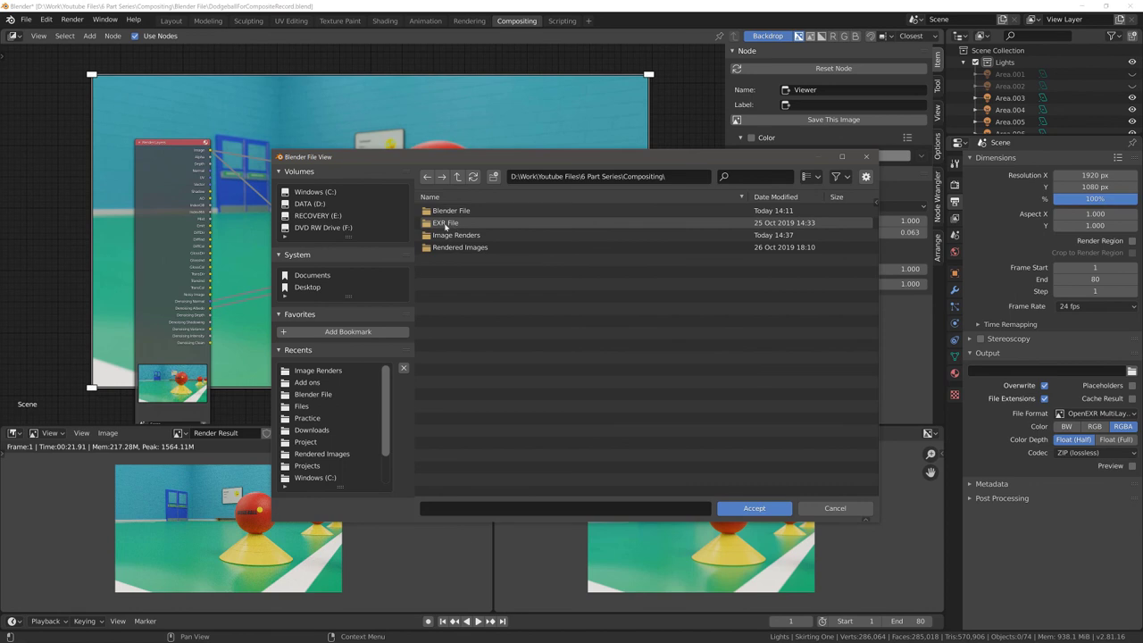
click(435, 223)
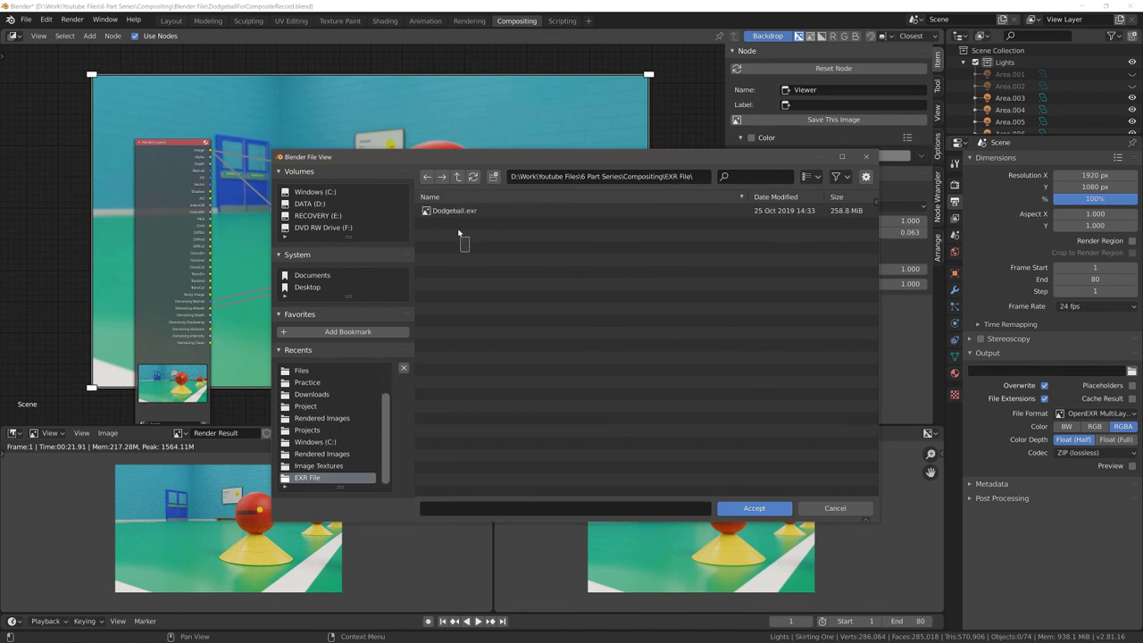
click(457, 211)
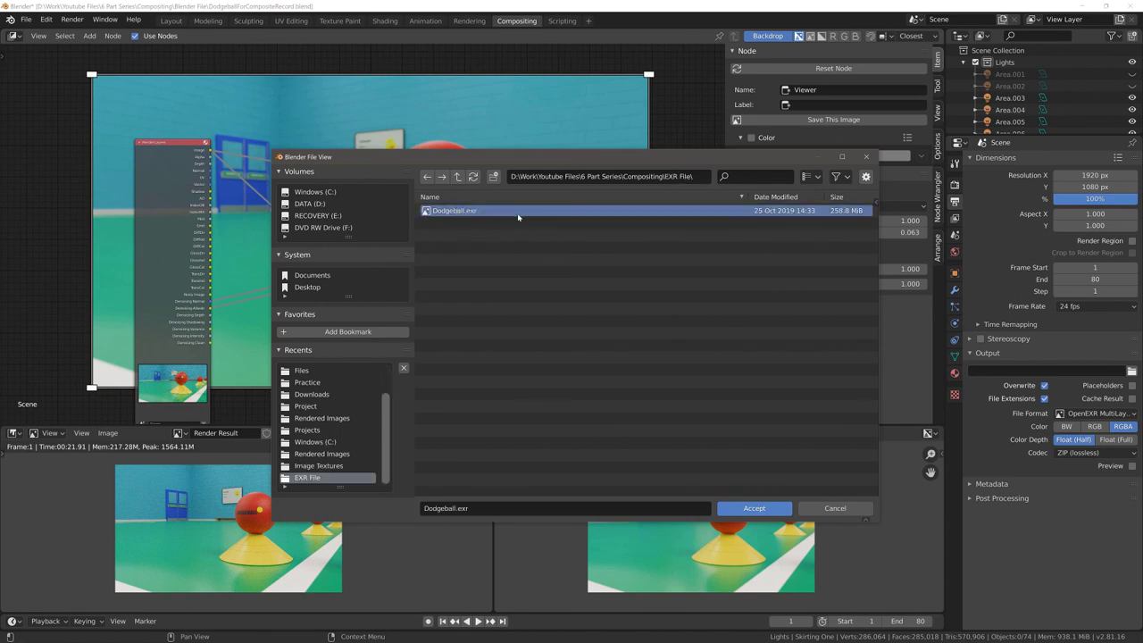
key(Delete)
click(536, 290)
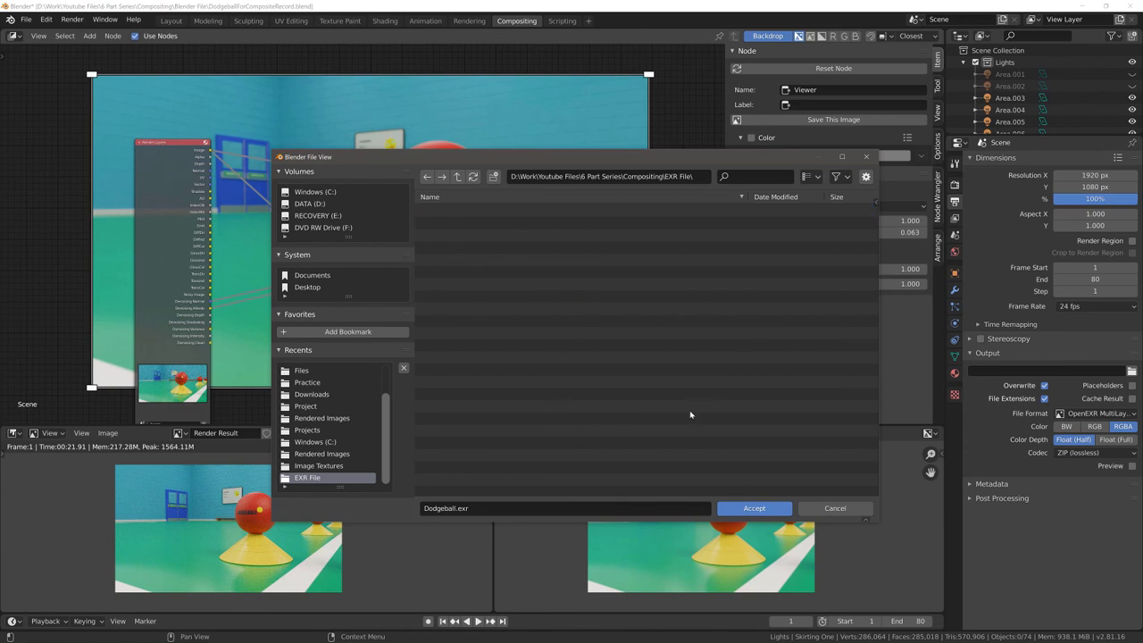
click(755, 508)
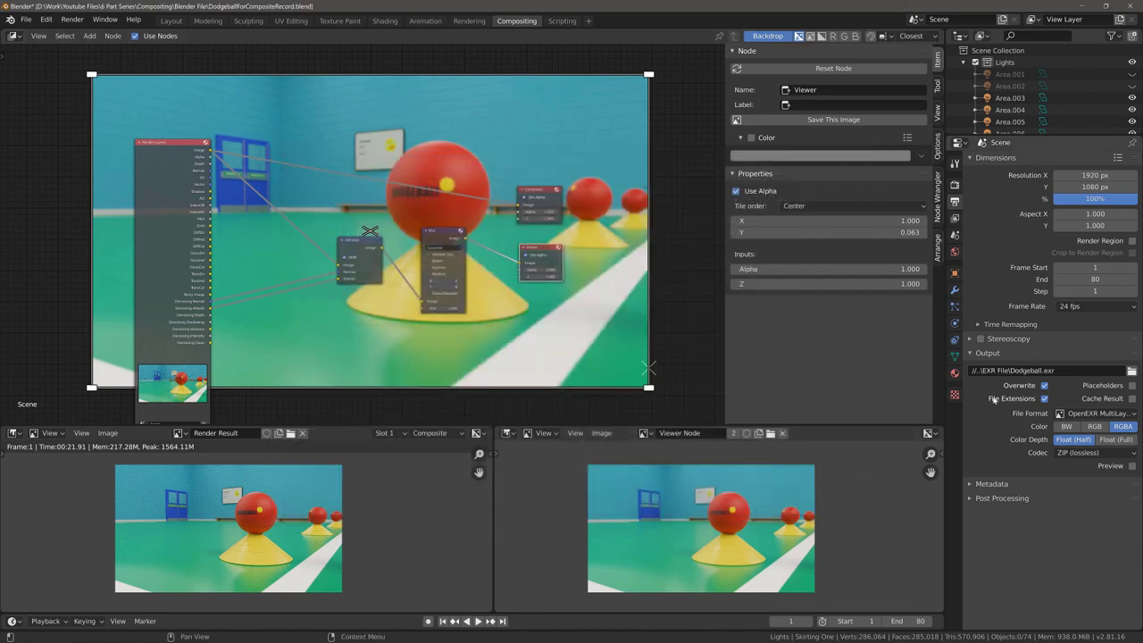
- Remove the file name from the output path so it points only to the EXR File folder
click(1132, 371)
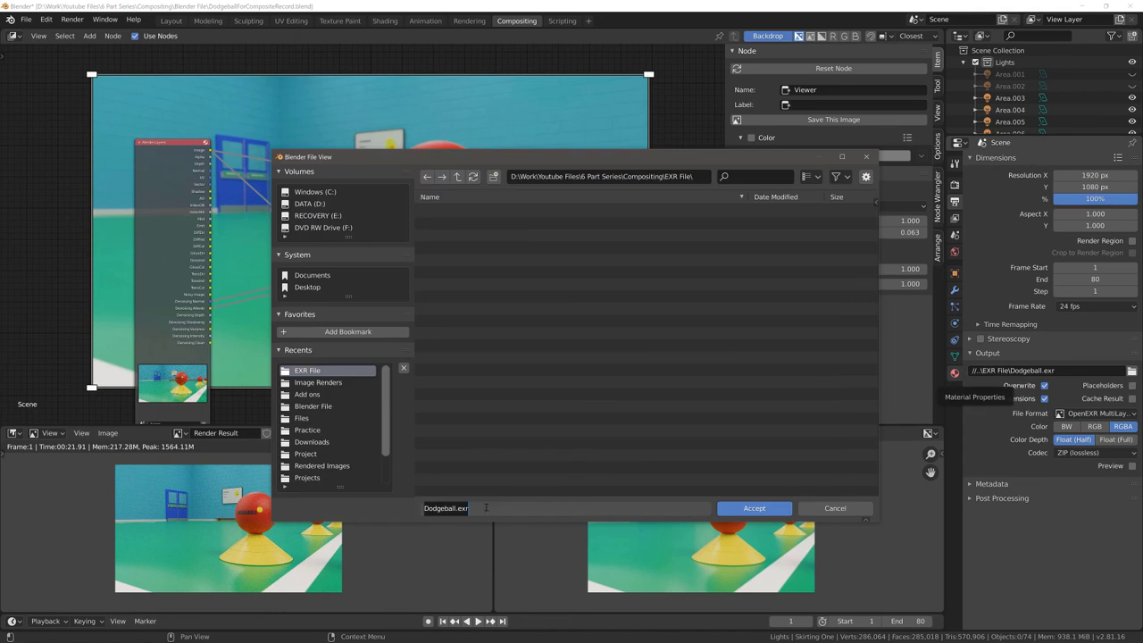
key(BackSpace)
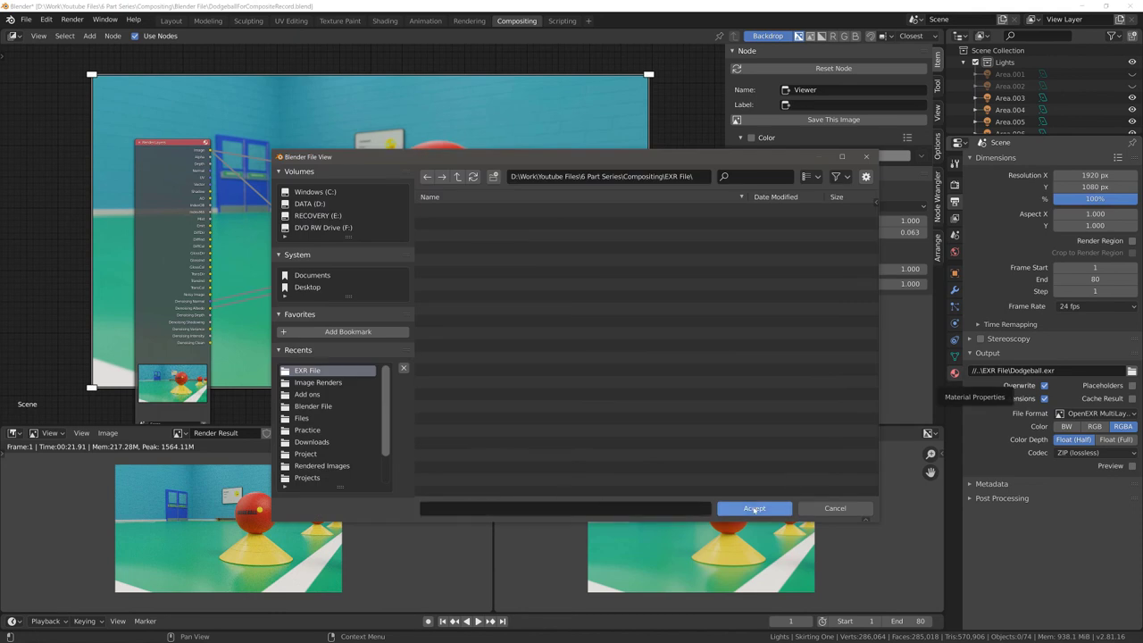
click(754, 508)
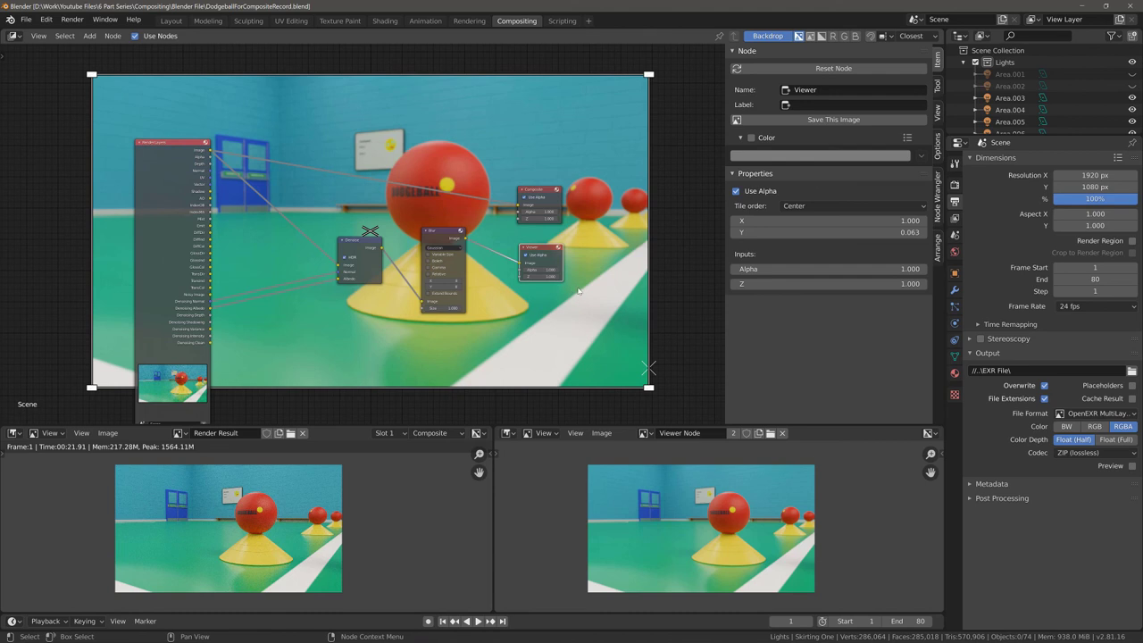
- Render the current frame and start saving the rendered image as a file in the EXR File folder
click(73, 19)
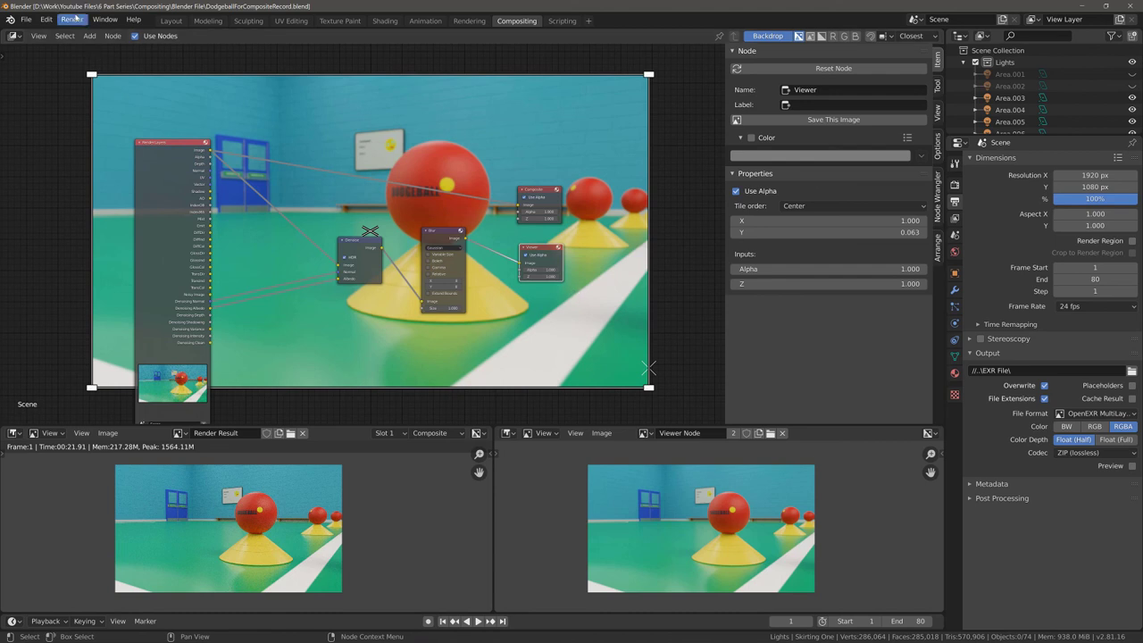
click(93, 33)
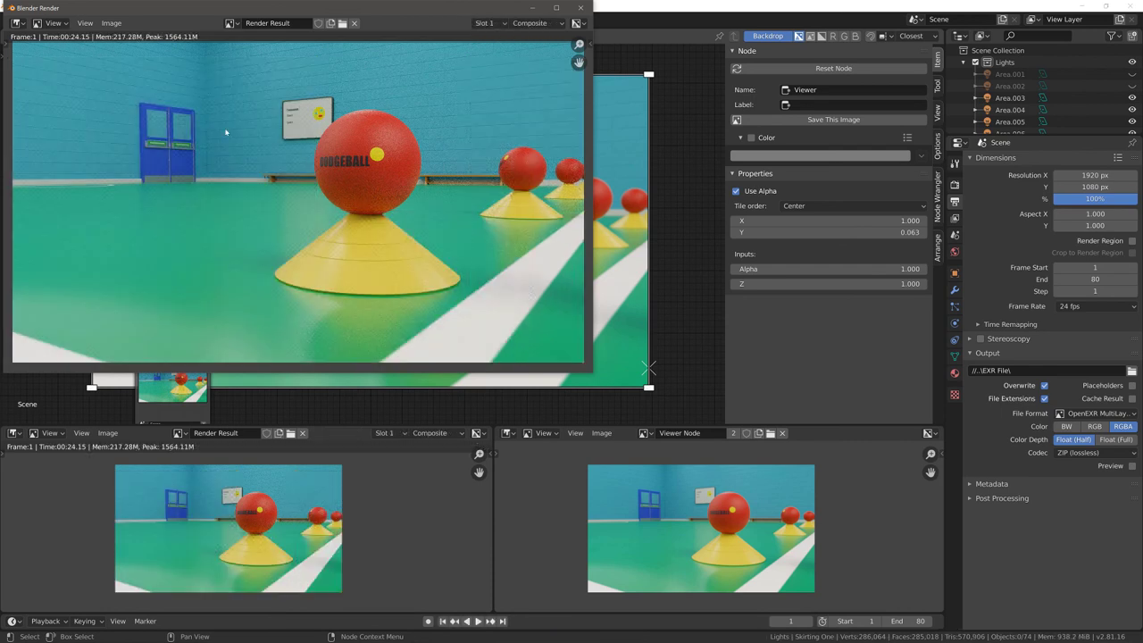
click(111, 23)
click(146, 103)
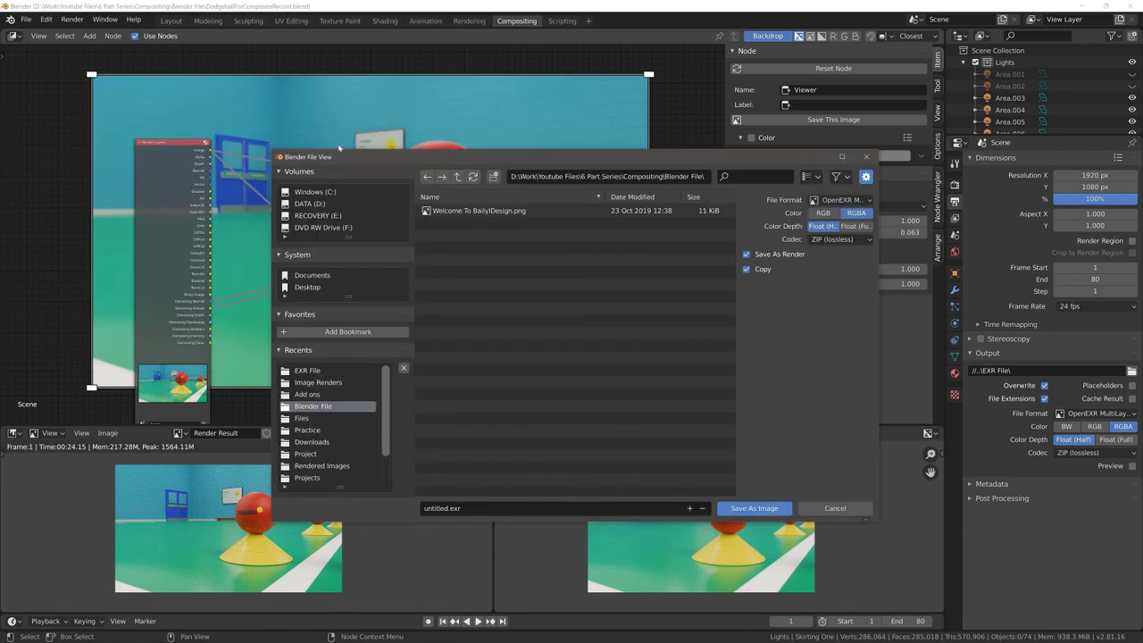
click(458, 176)
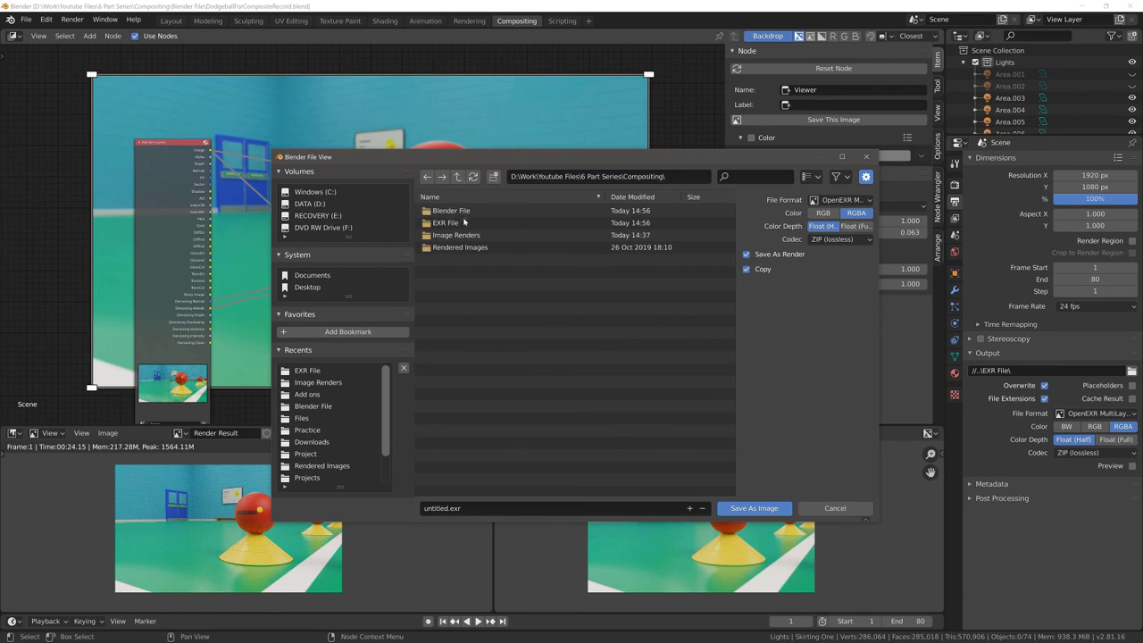
click(463, 222)
double_click(464, 221)
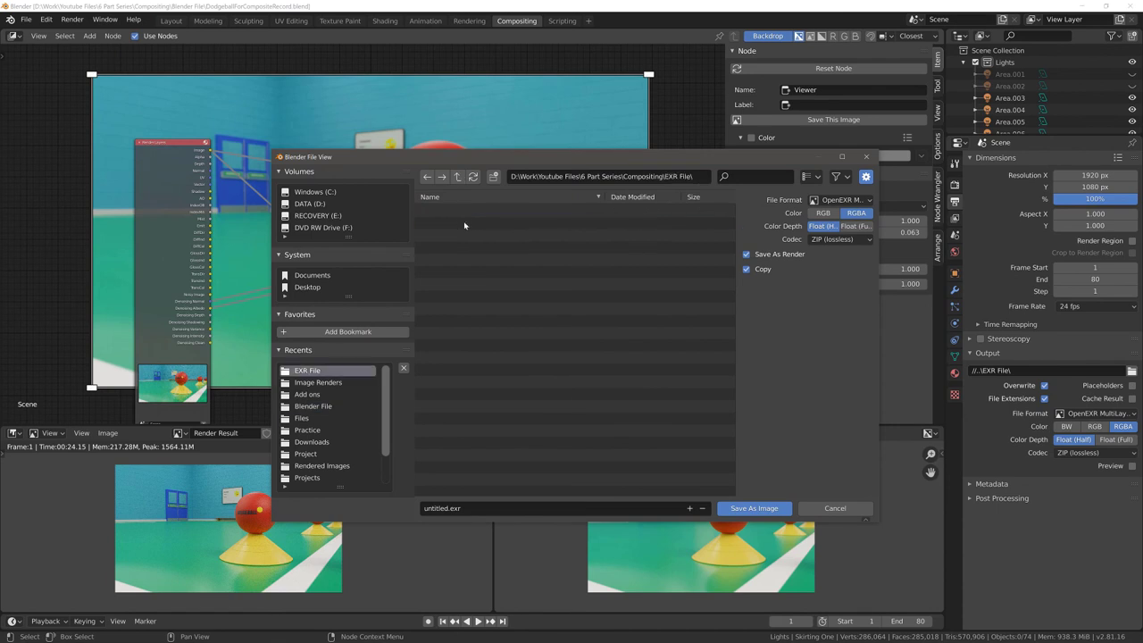
- Name the rendered file Dodgeball.exr, save it in the EXR File folder and close the render window
click(456, 510)
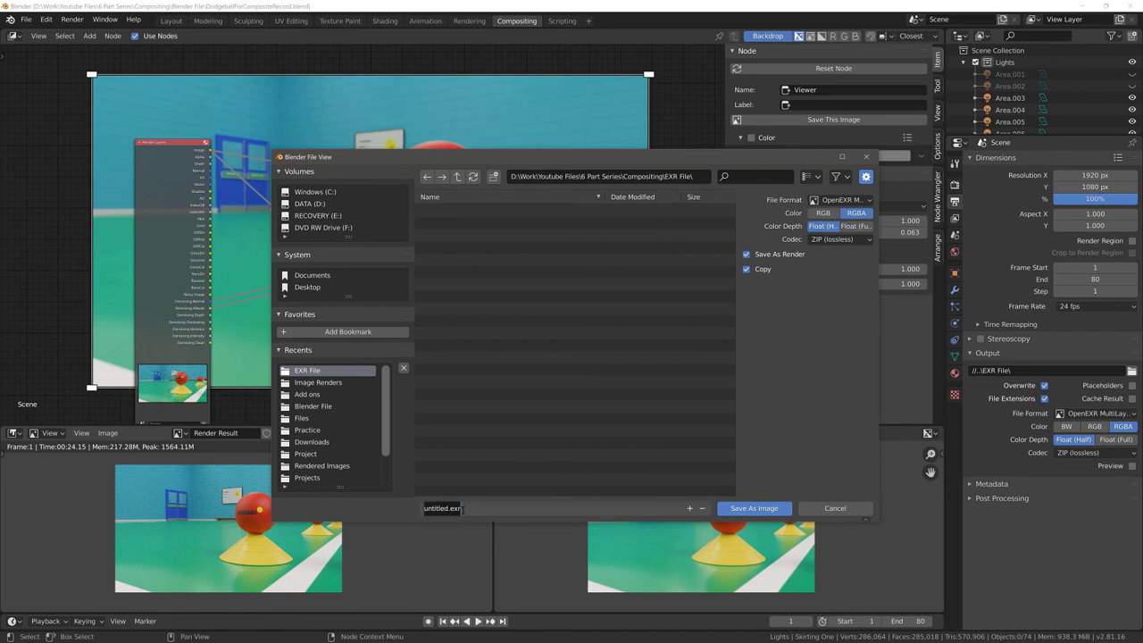
text(DOdgeball)
click(434, 508)
key(BackSpace)
text(o)
key(BackSpace)
text(o)
key(Return)
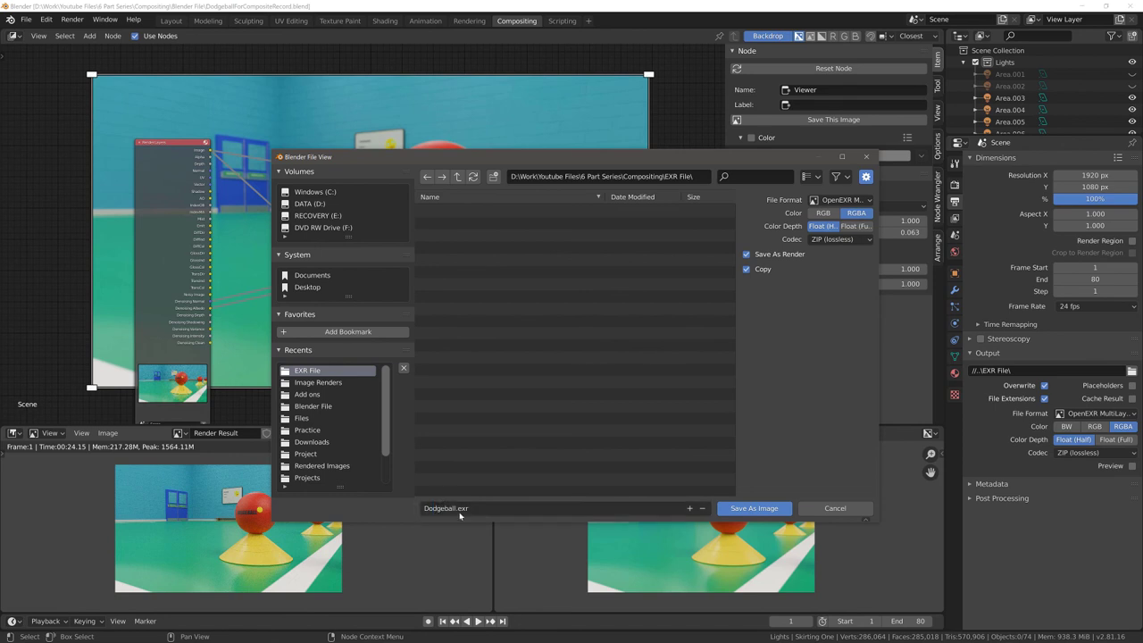
click(748, 510)
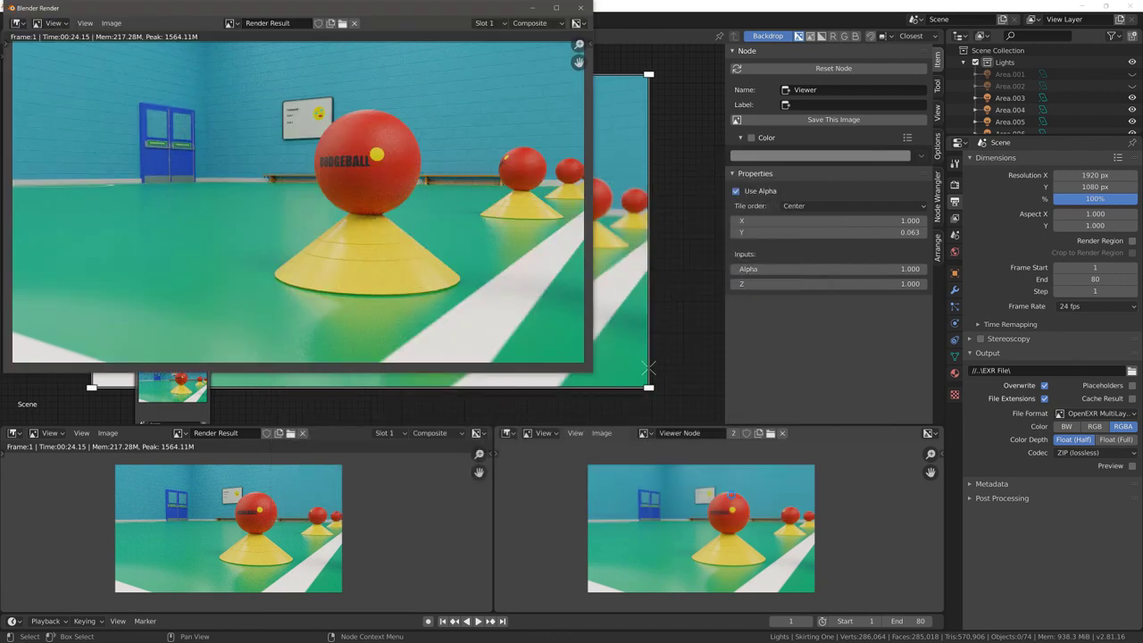
click(580, 8)
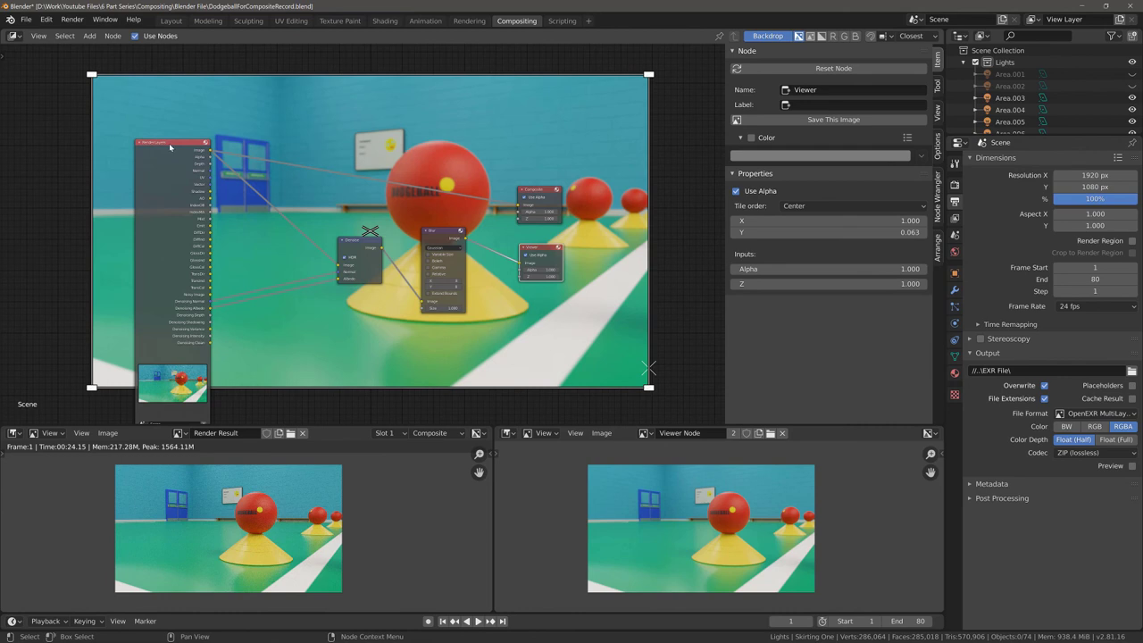
- Move the Render Layers node aside and add an Image input node above and beside it
drag(169, 148, 95, 145)
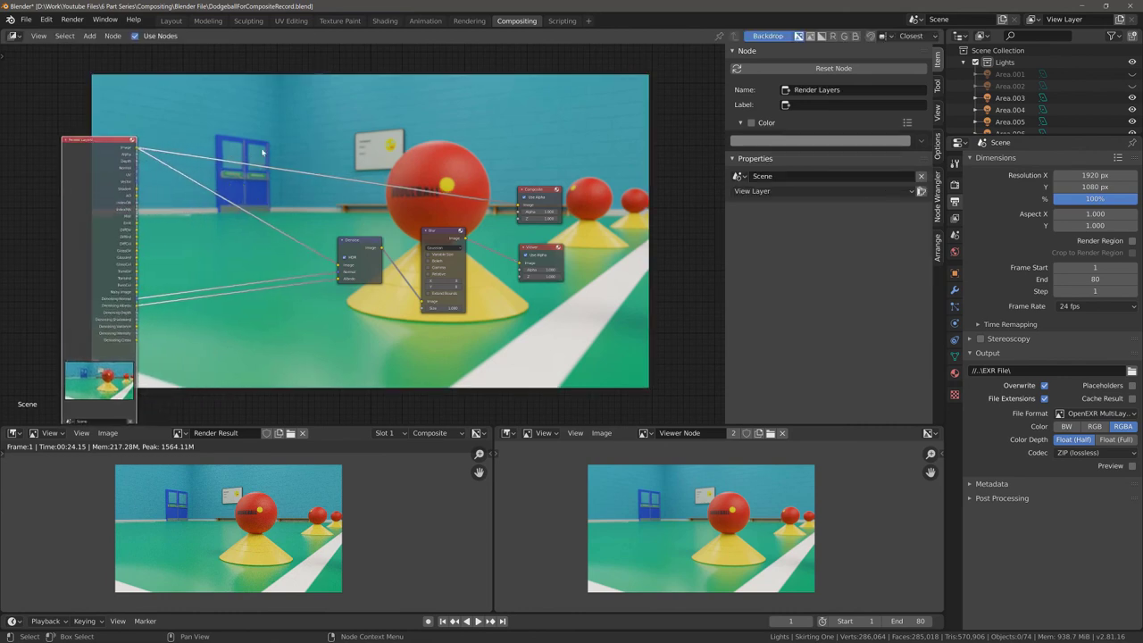
key(shift+a)
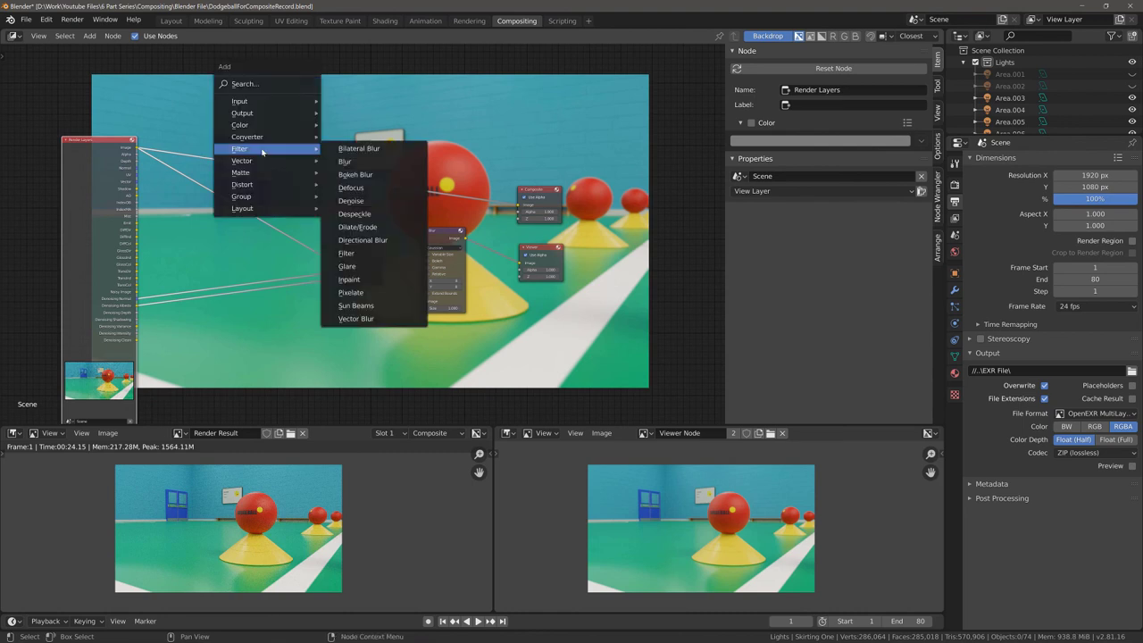
mouse_move(241, 101)
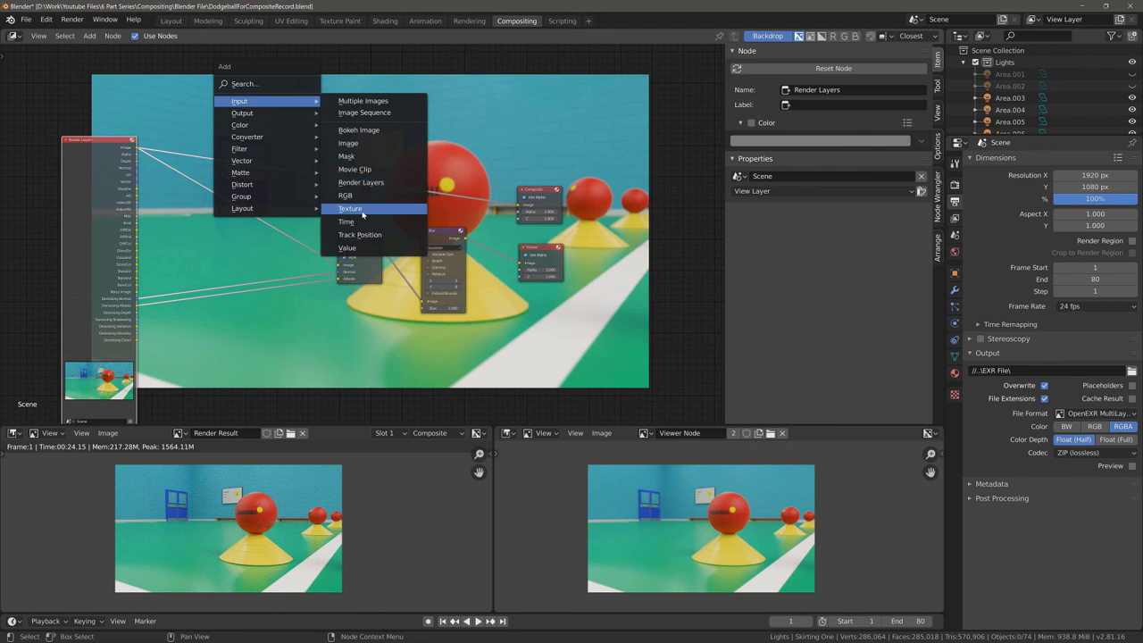
click(362, 144)
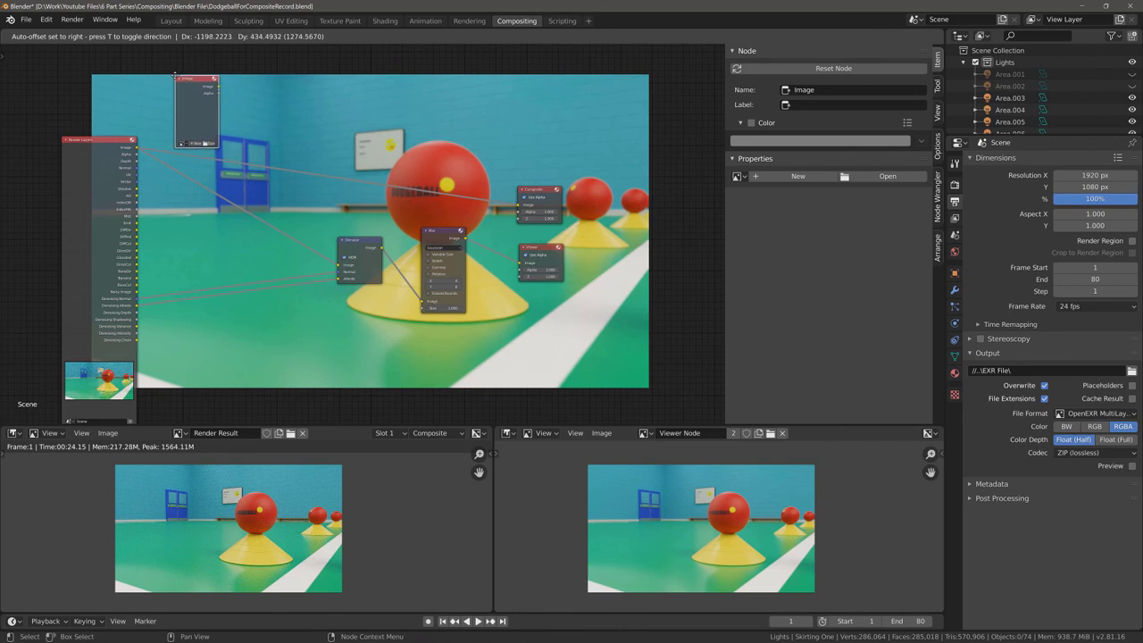
click(175, 75)
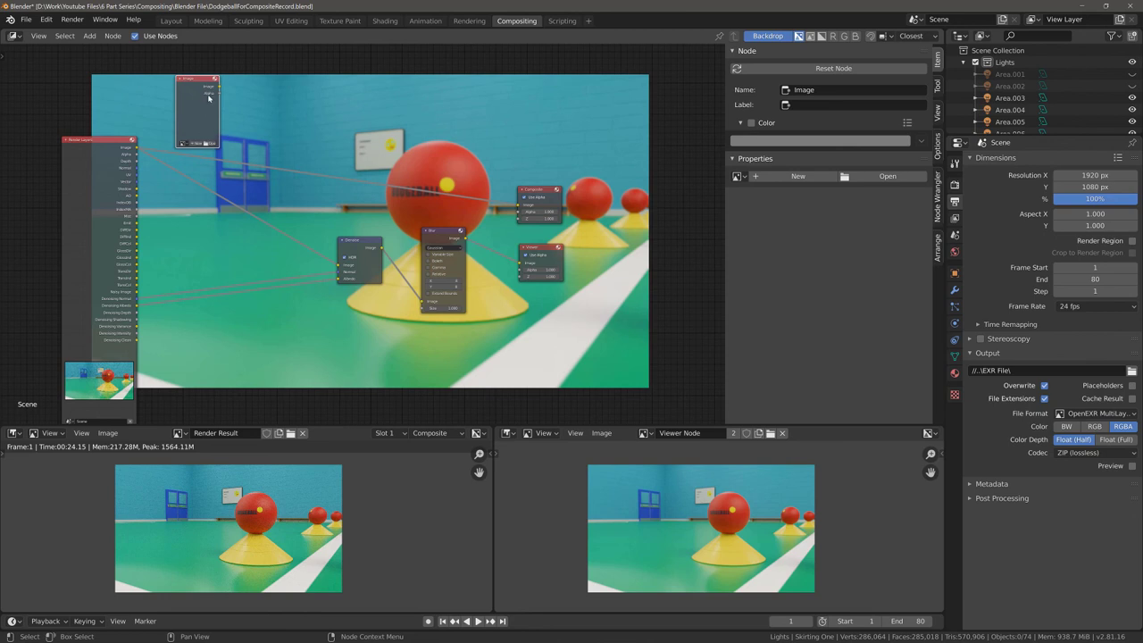
- Load Dodgeball.exr from the EXR File folder into the new Image node
click(209, 143)
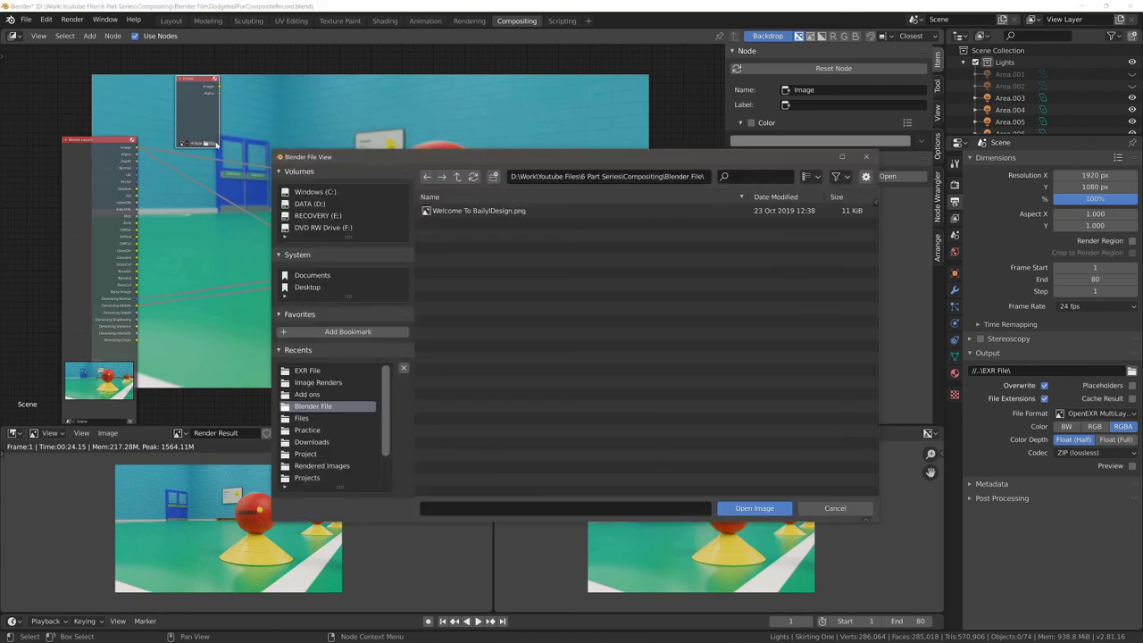
click(457, 176)
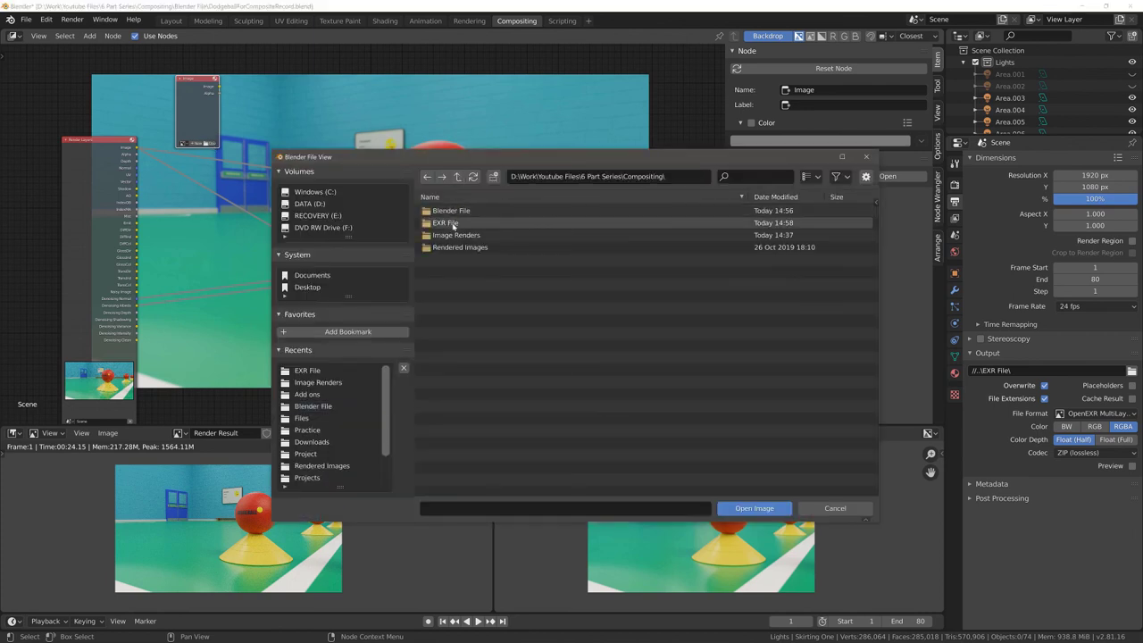
double_click(453, 224)
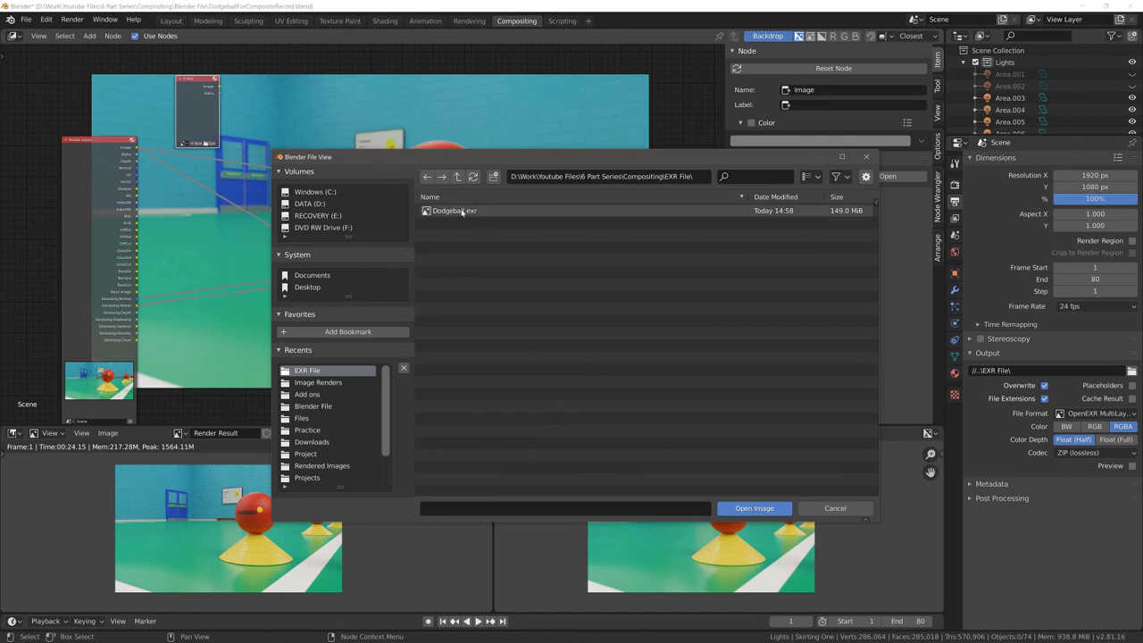
double_click(462, 212)
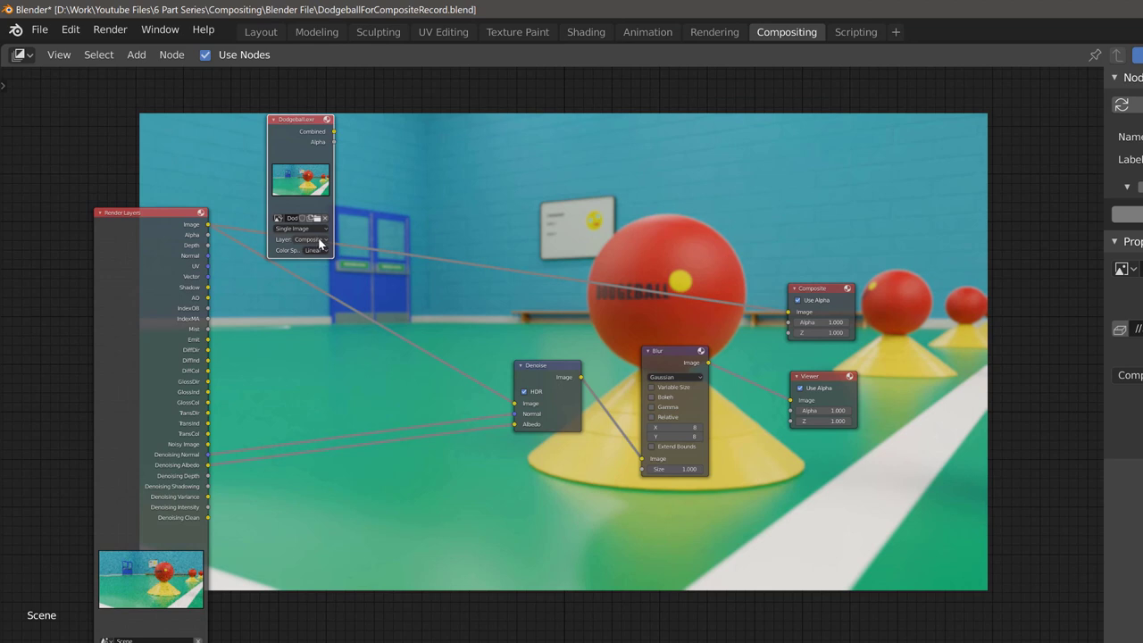
- Set the Dodgeball.exr node's layer to View Layer to expose its render passes
scroll(315, 243, up, 1)
scroll(315, 214, up, 1)
middle_drag(315, 207, 436, 386)
scroll(436, 386, up, 1)
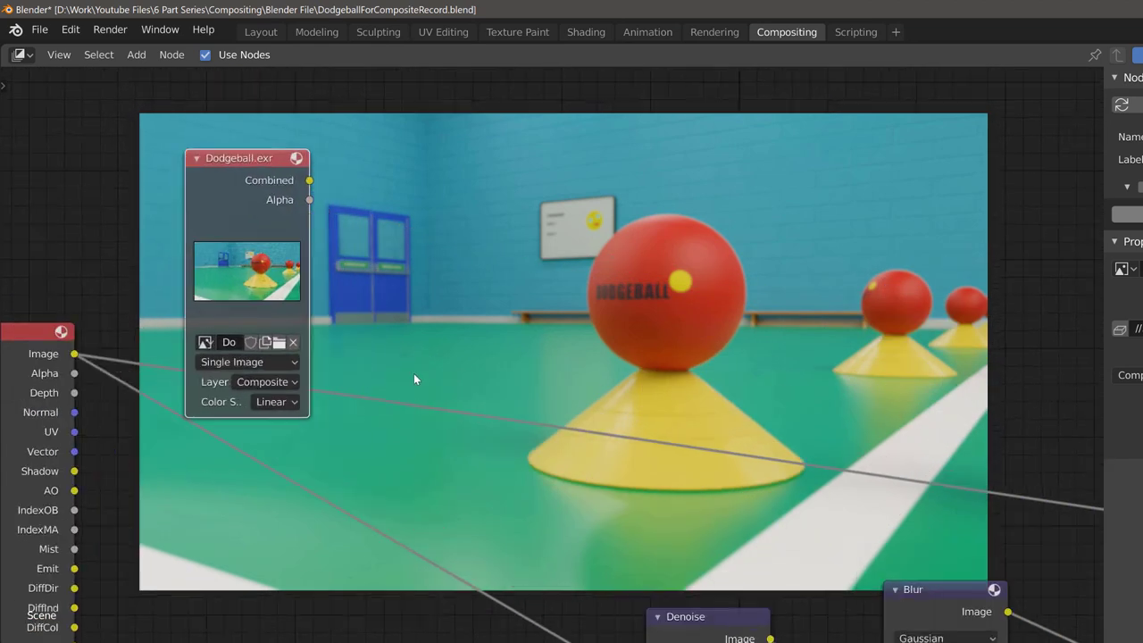
click(289, 382)
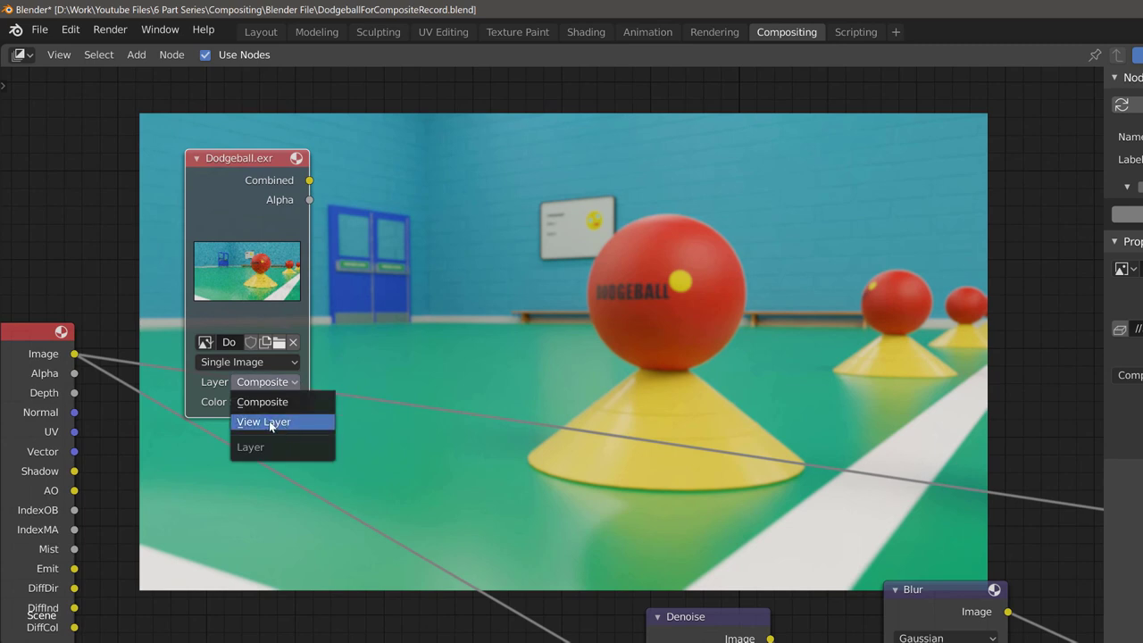
click(269, 421)
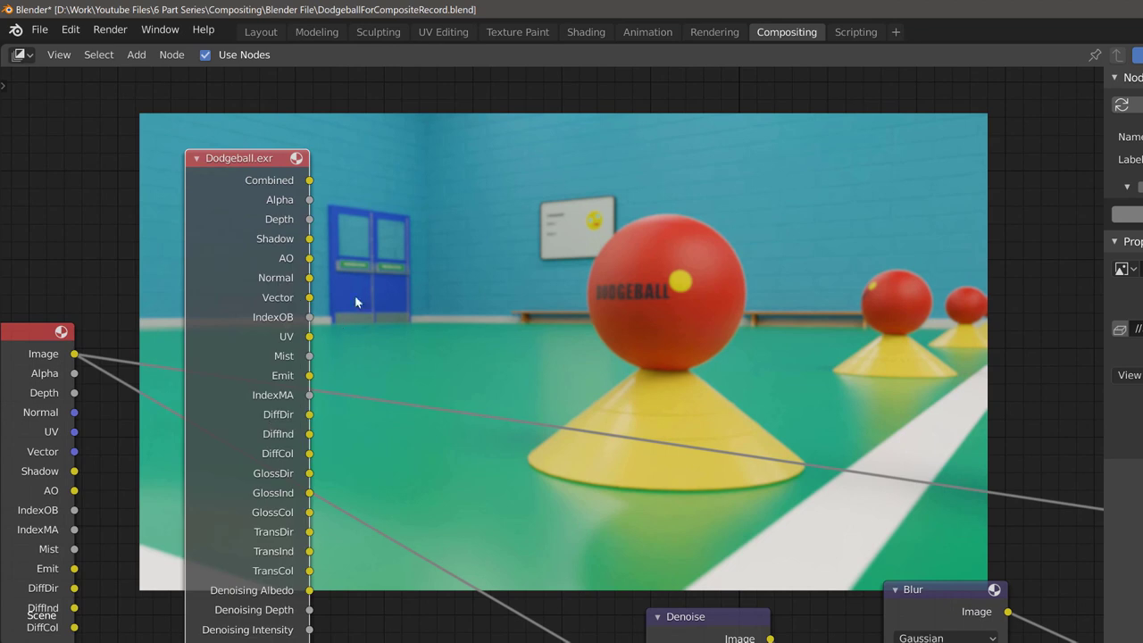
- Rearrange the Dodgeball.exr and Render Layers nodes side by side so their outputs can be compared
scroll(377, 276, down, 3)
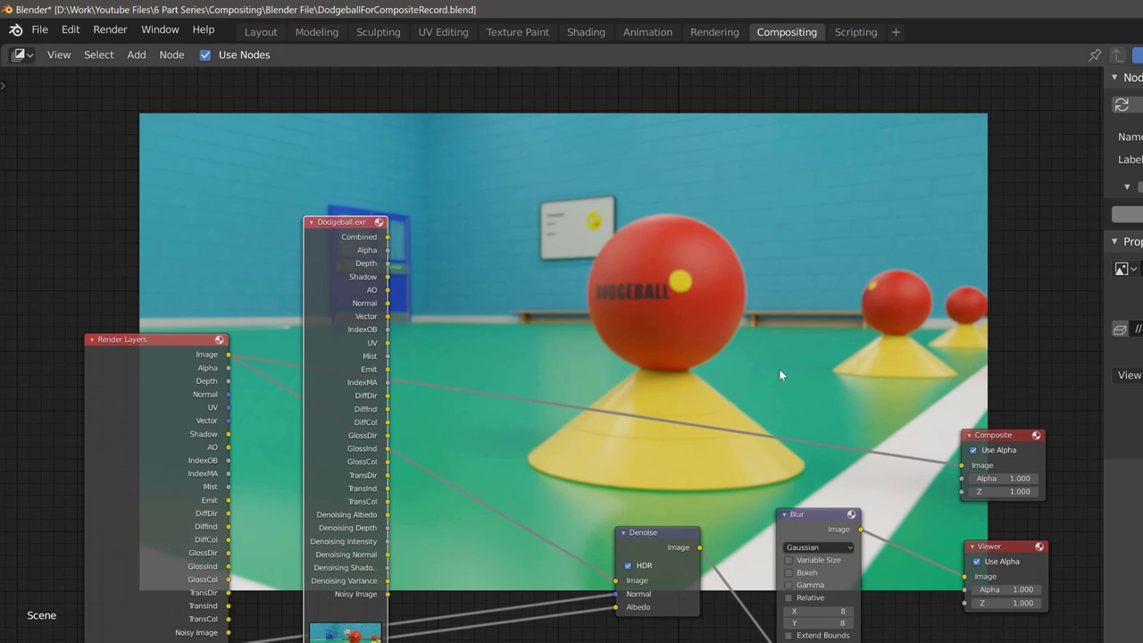
drag(336, 233, 306, 125)
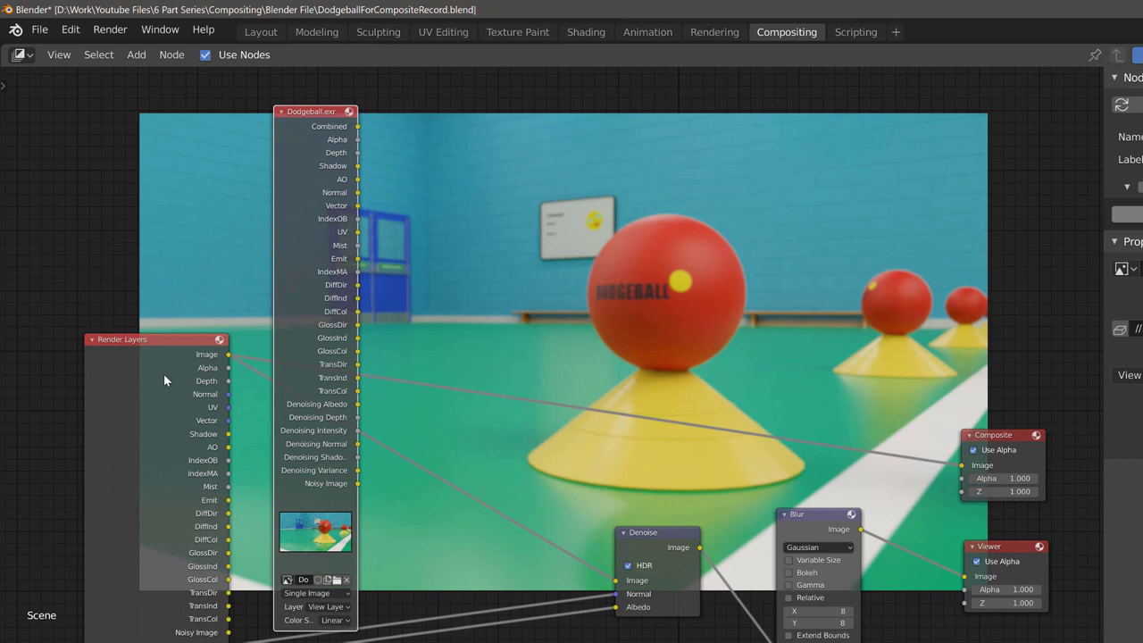
drag(142, 351, 130, 240)
mouse_move(309, 132)
mouse_down()
mouse_move(327, 190)
mouse_move(386, 170)
mouse_move(400, 141)
mouse_move(423, 199)
mouse_move(482, 242)
mouse_up()
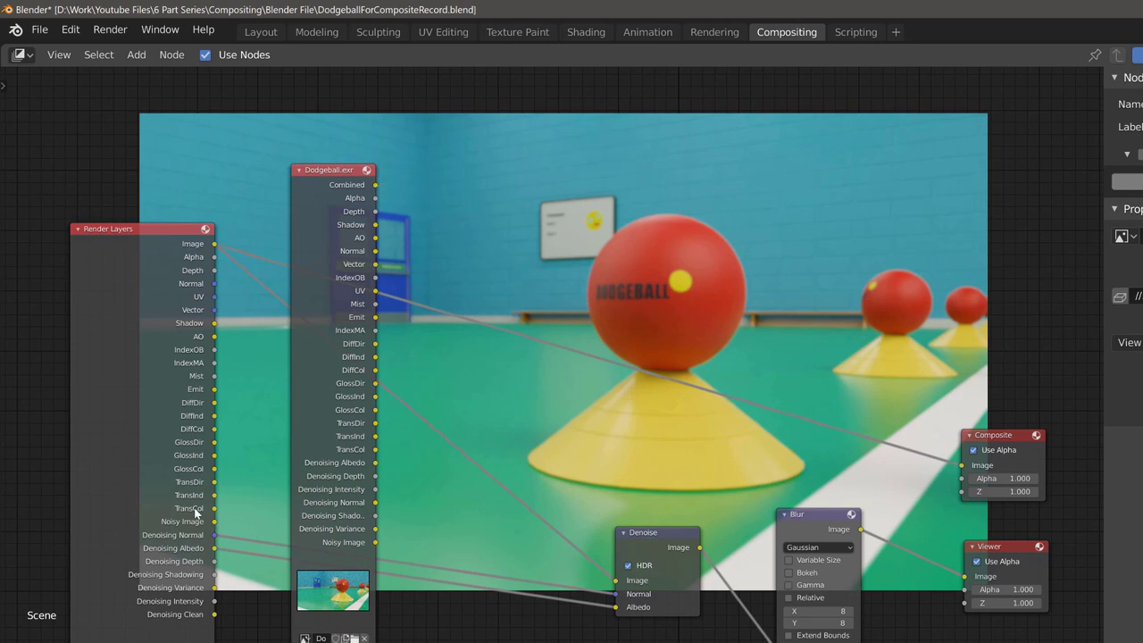
- Feed Composite and Denoise from the Dodgeball.exr node's Combined, Denoising Normal and Denoising Albedo outputs instead of Render Layers
click(359, 261)
scroll(505, 305, down, 2)
scroll(514, 317, down, 2)
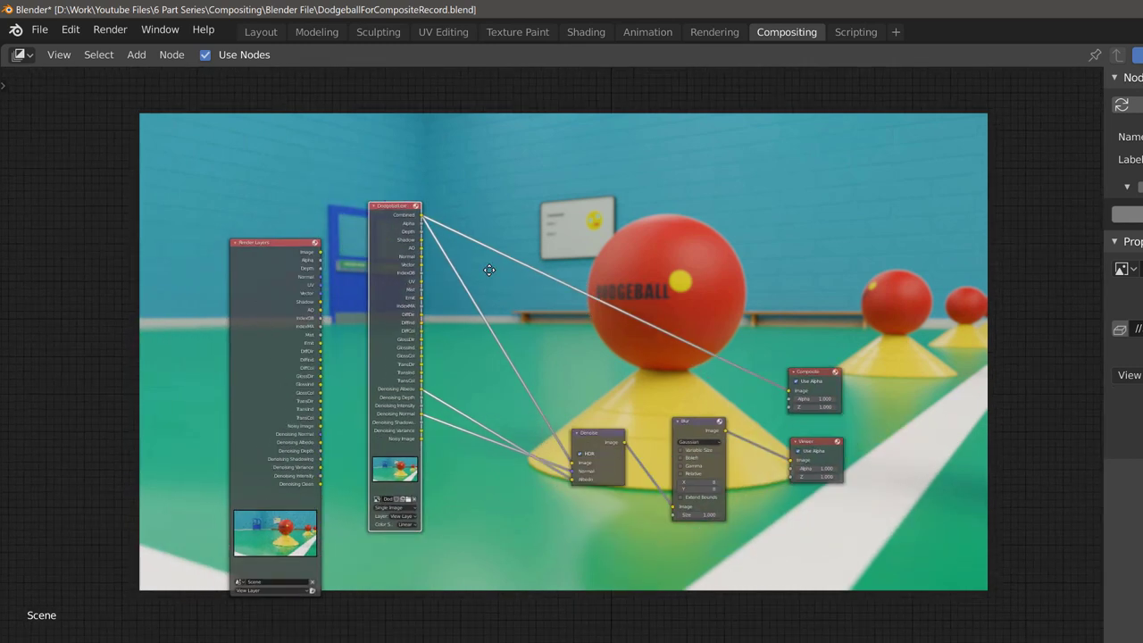
- Lower the Dodgeball.exr node beside Render Layers and delete the Render Layers node
drag(393, 213, 391, 264)
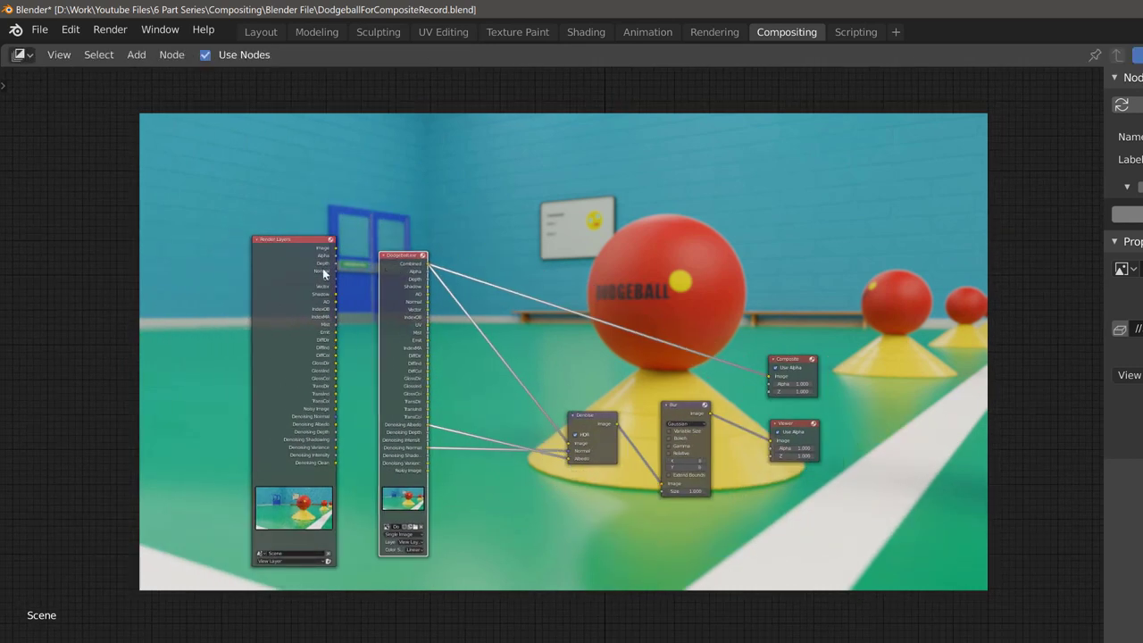
click(277, 253)
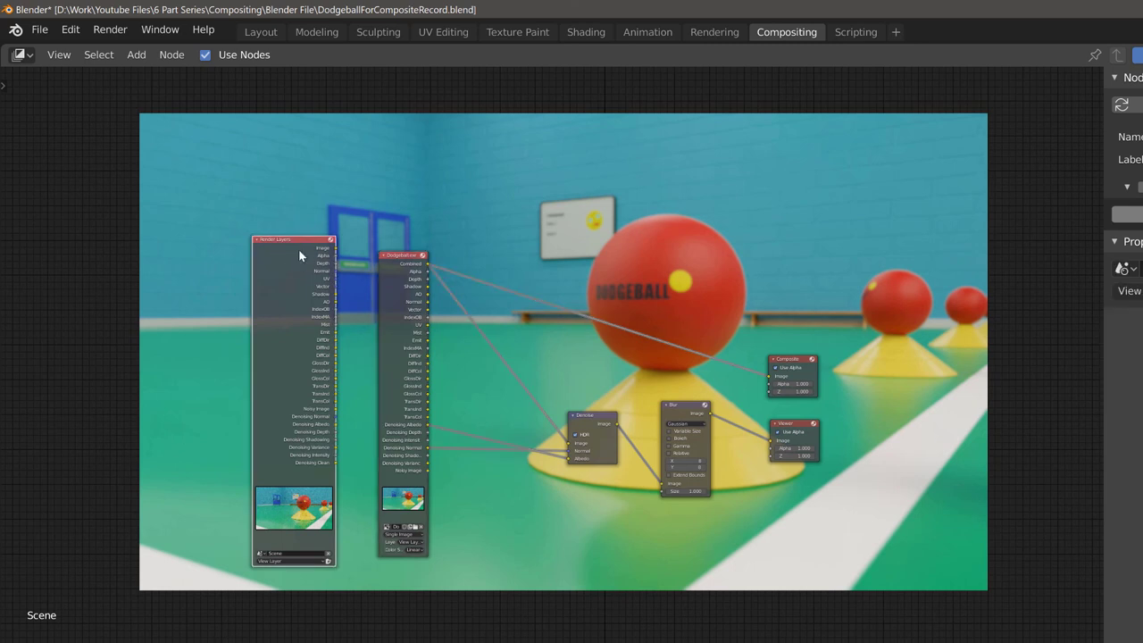
key(x)
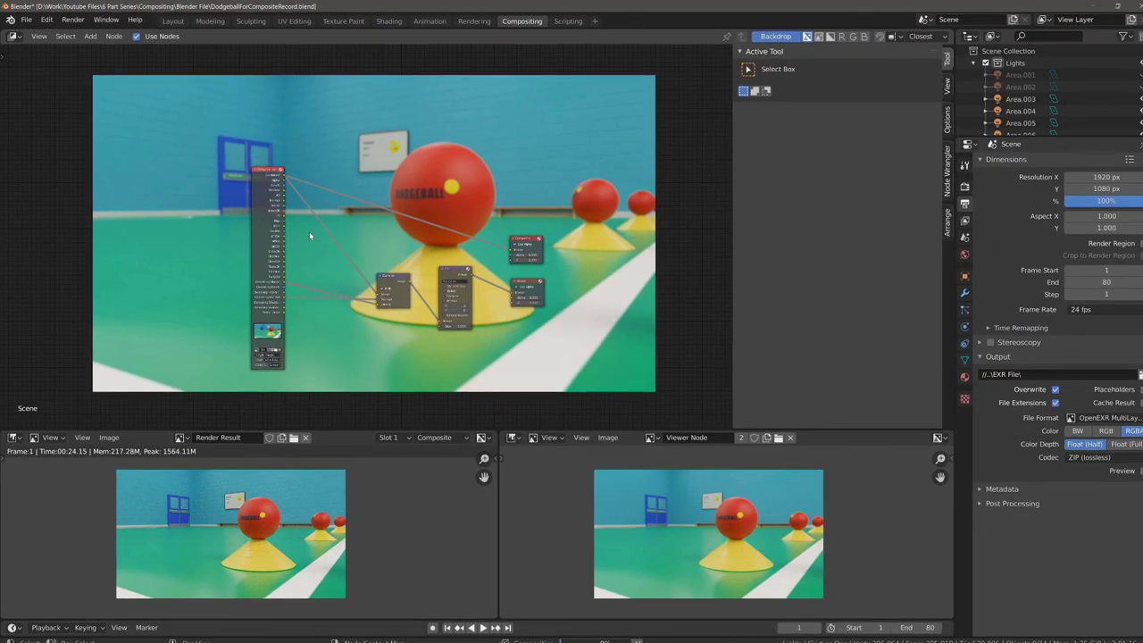
- Add an Alpha Over color node to the compositing node tree
scroll(443, 323, up, 3)
scroll(324, 246, up, 2)
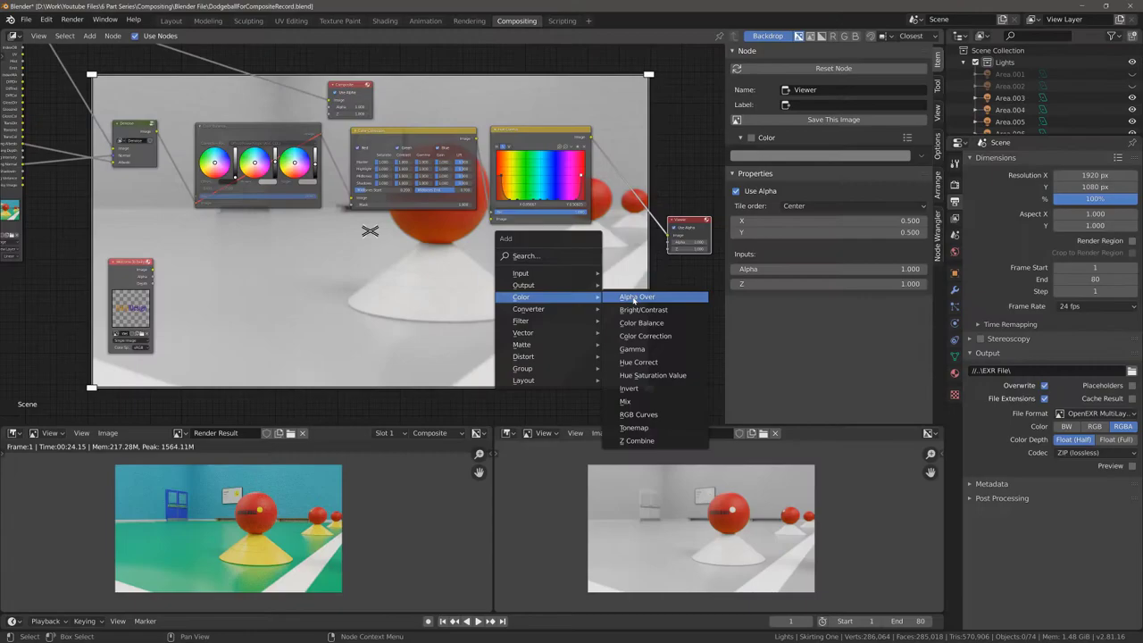
click(633, 298)
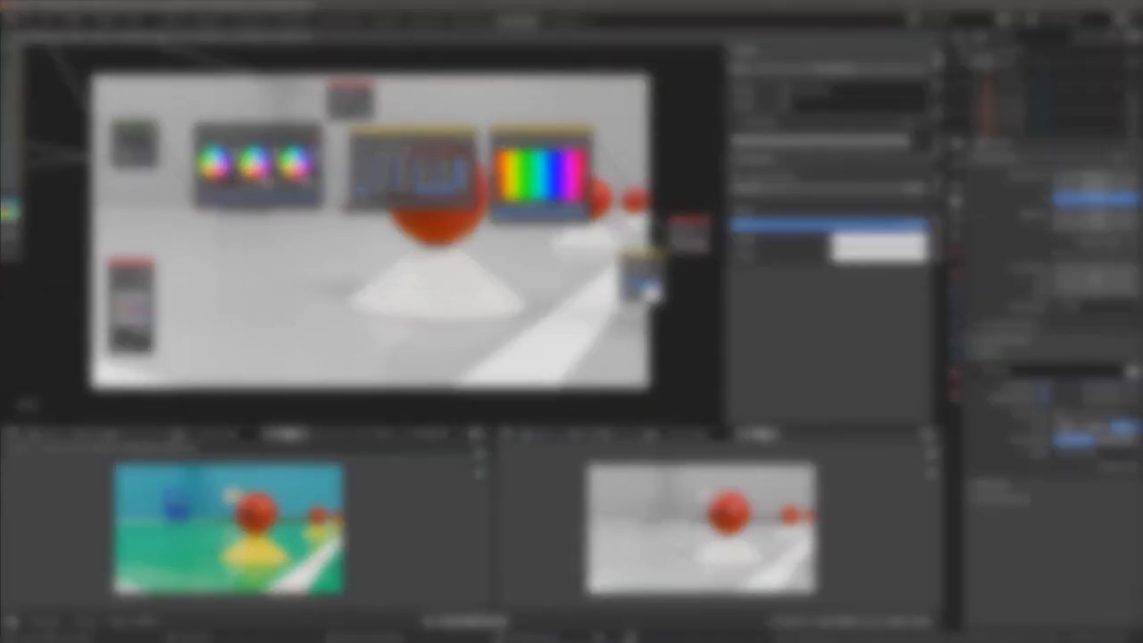